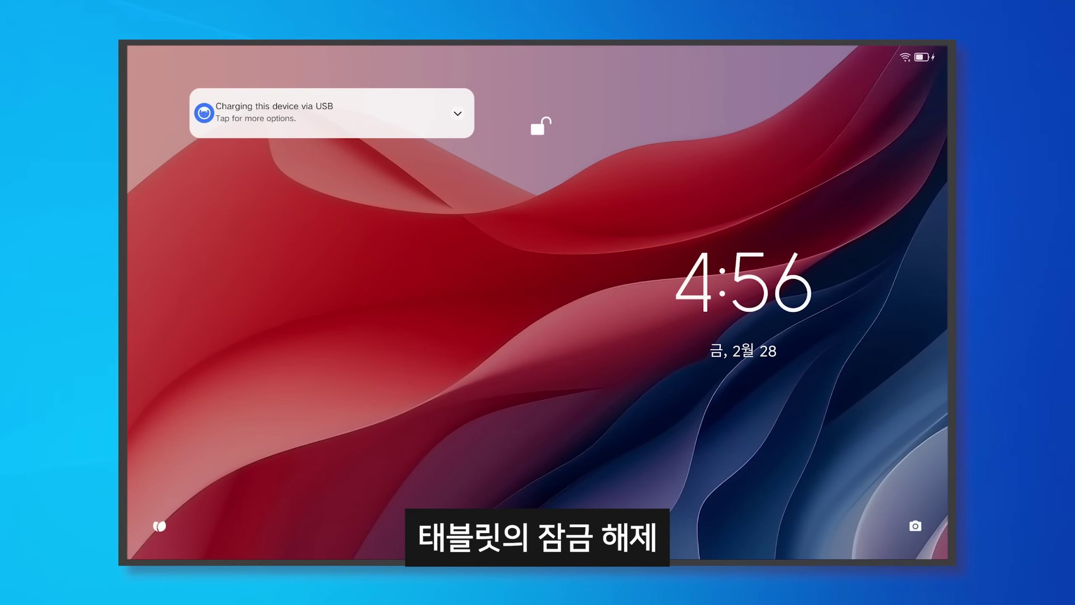
Step: Open the tablet's Settings and view the tablet information (태블릿 정보) page
{"action": "left_click_drag", "start_coordinate": [537, 49], "coordinate": [537, 178]}
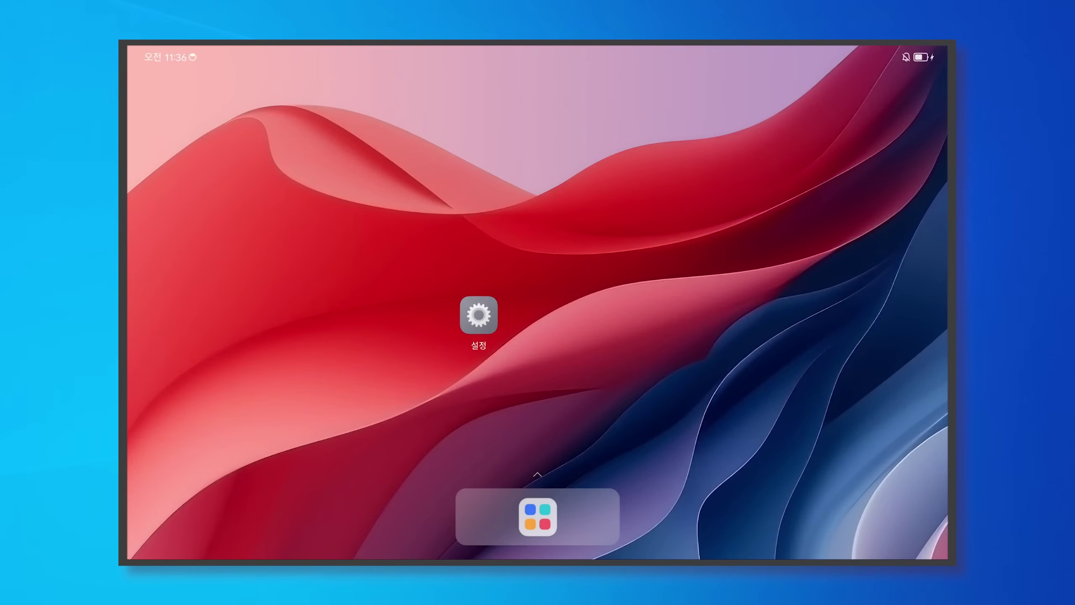
{"action": "left_click", "coordinate": [478, 315]}
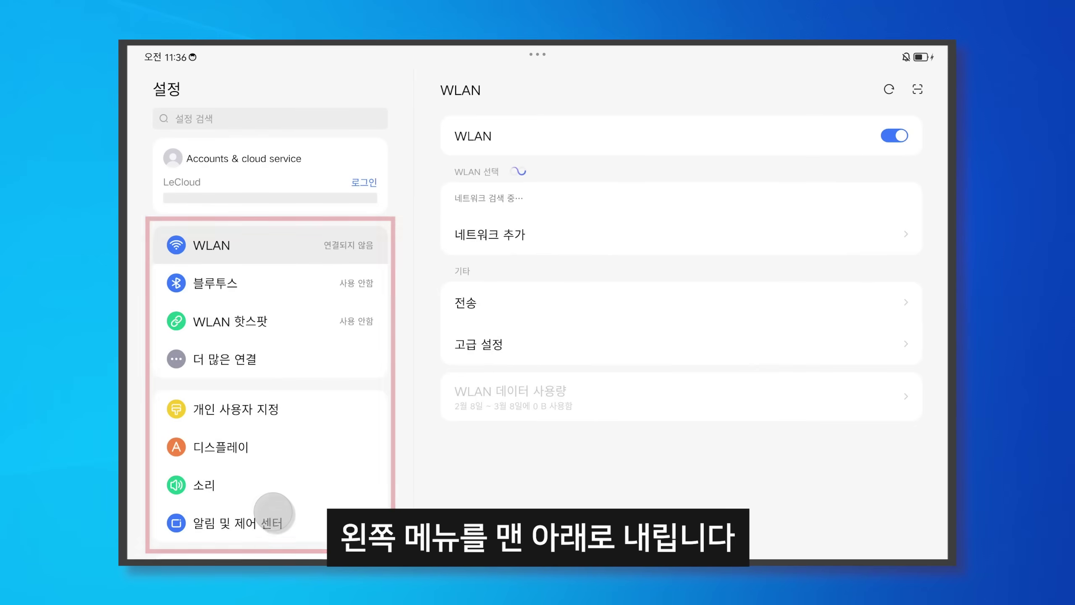
{"action": "scroll", "coordinate": [273, 510], "scroll_direction": "down", "scroll_amount": 15}
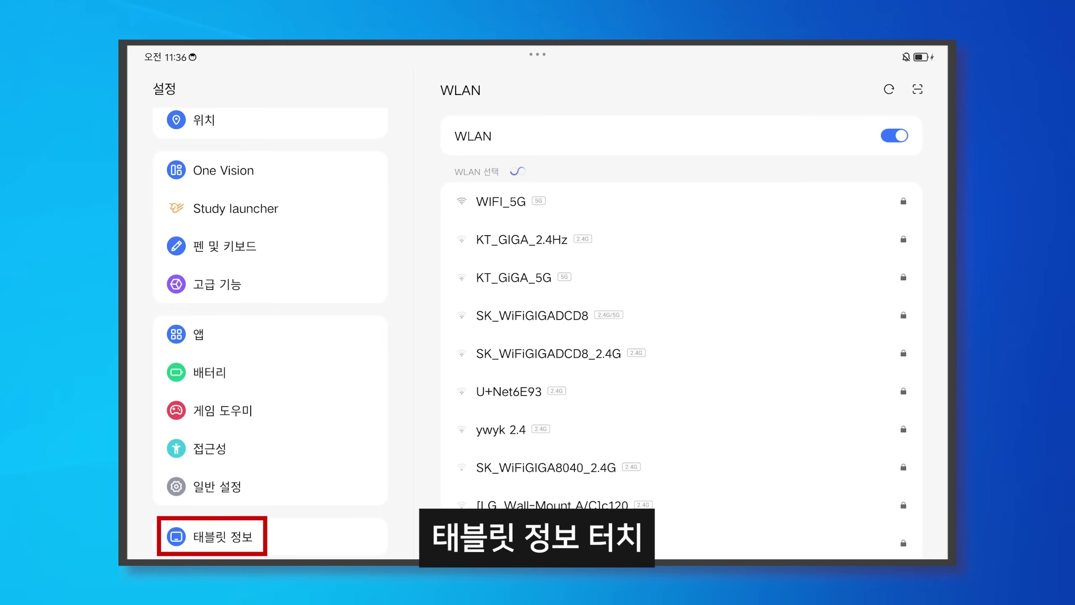
{"action": "left_click", "coordinate": [223, 537]}
{"action": "scroll", "coordinate": [681, 322], "scroll_direction": "down", "scroll_amount": 5}
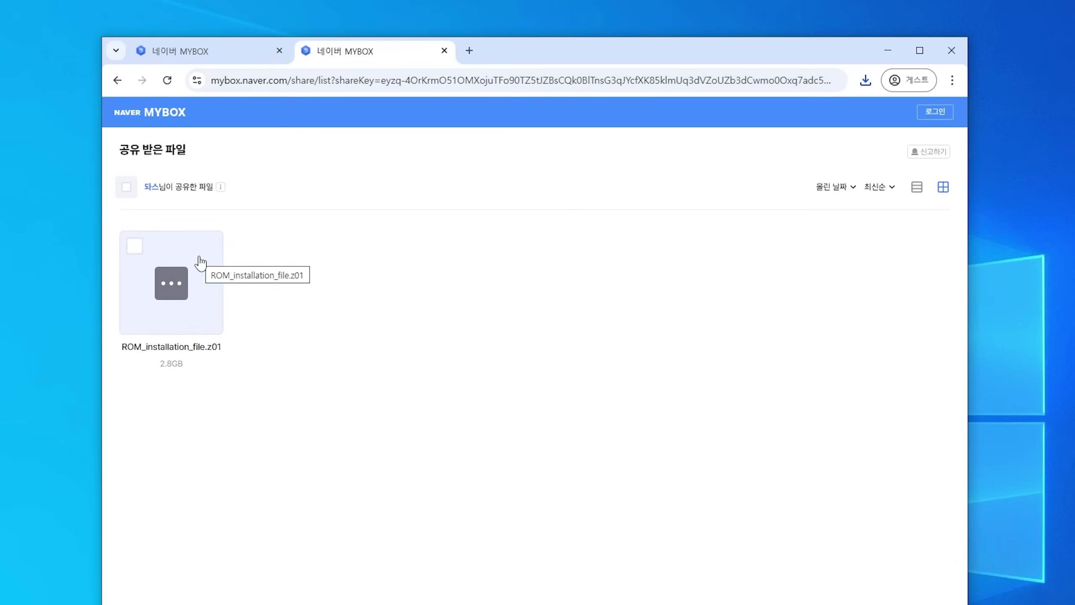
Step: Save the shared ROM_installation_file.z01 from NAVER MYBOX to Downloads and extract ROM_installation_file.zip in File Explorer
{"action": "double_click", "coordinate": [201, 264]}
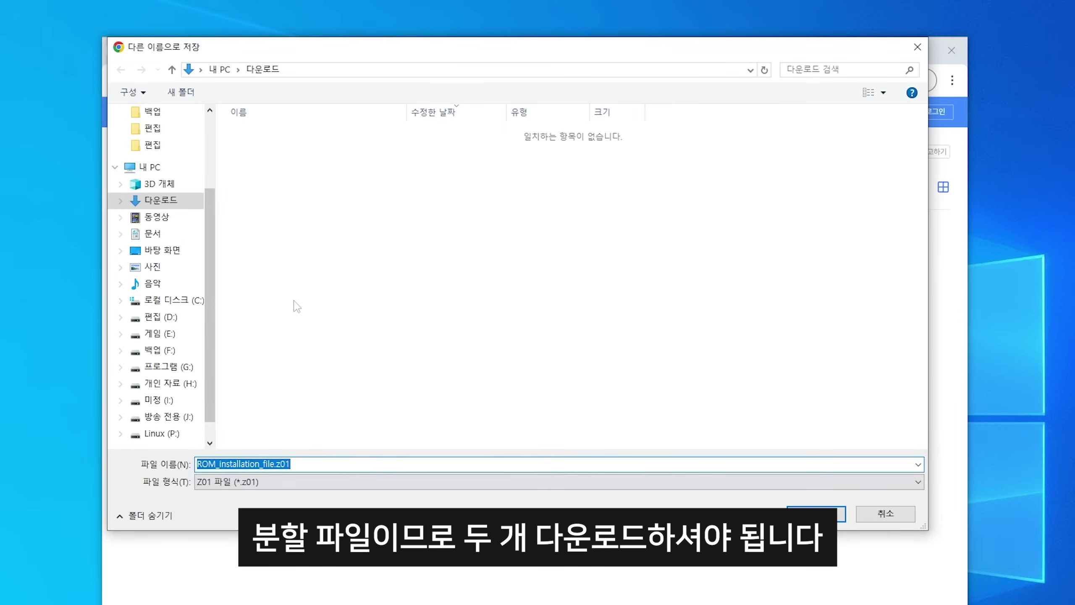
{"action": "left_click", "coordinate": [792, 517]}
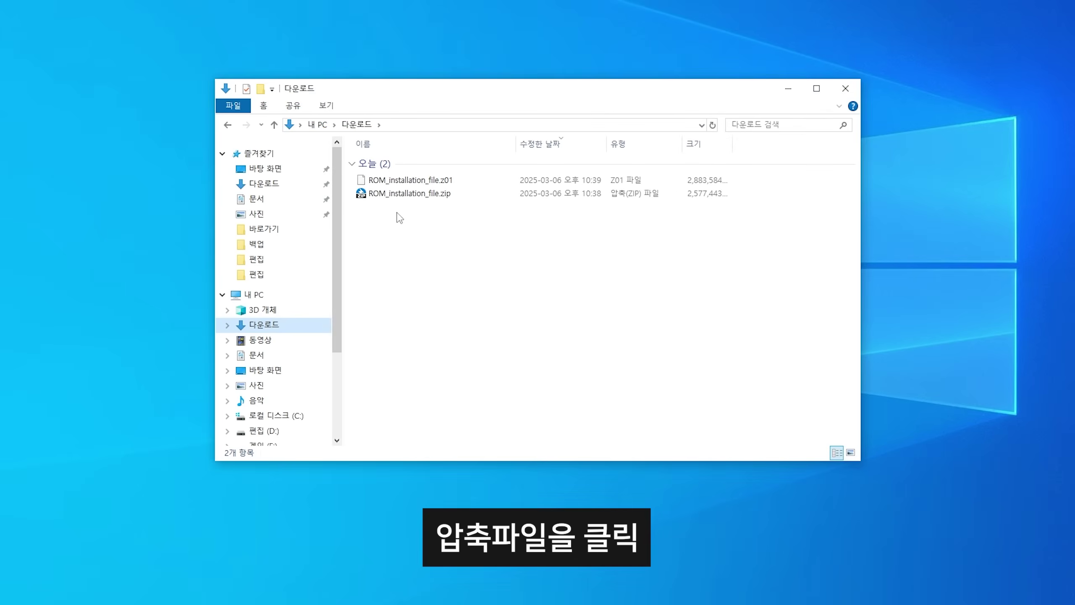
{"action": "left_click", "coordinate": [409, 196]}
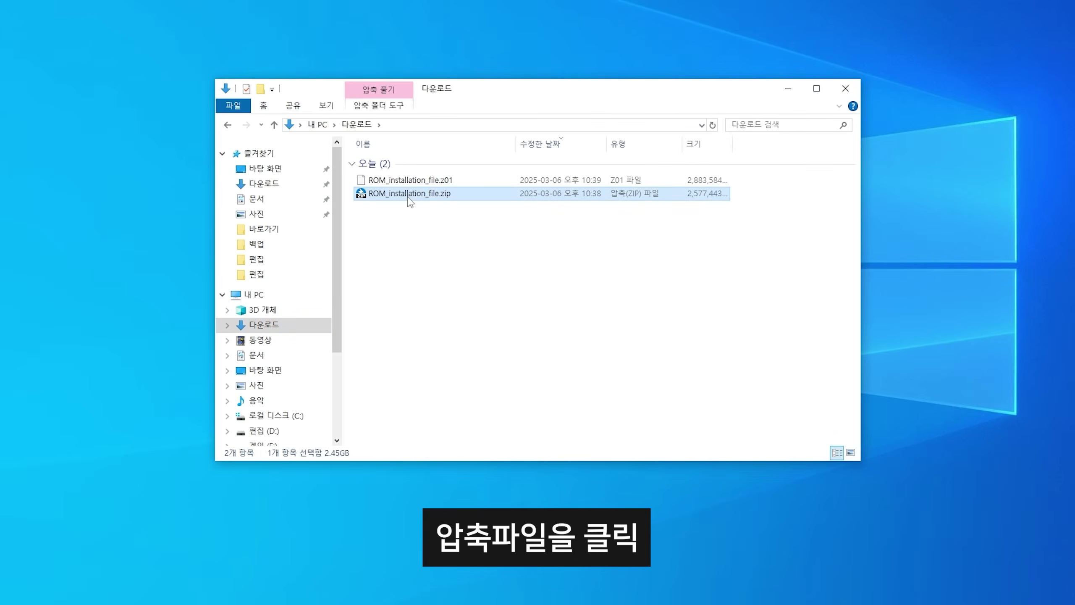
{"action": "right_click", "coordinate": [409, 196]}
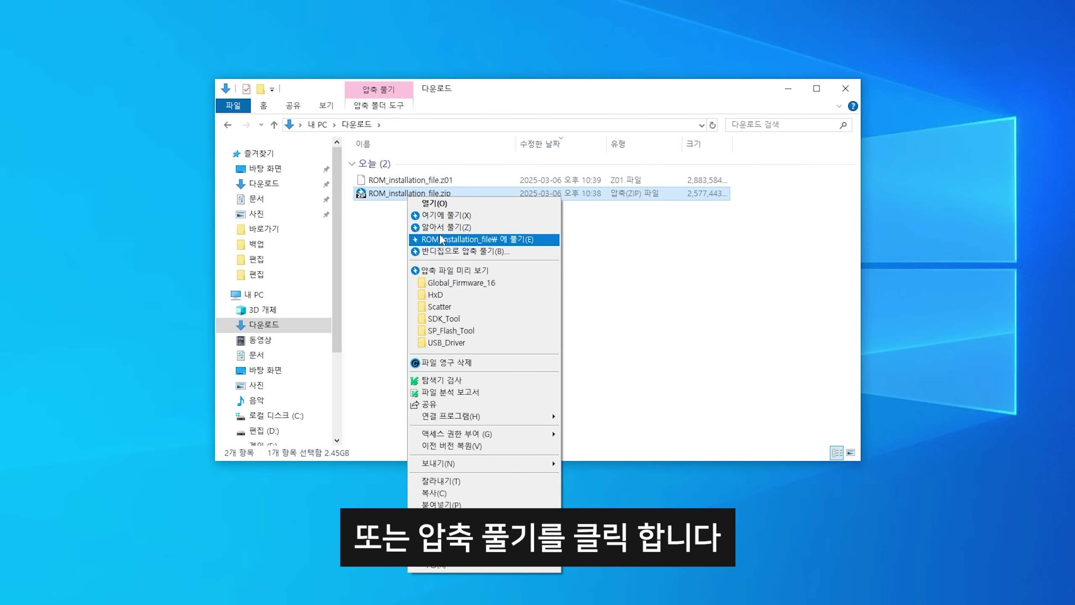
{"action": "left_click", "coordinate": [441, 240]}
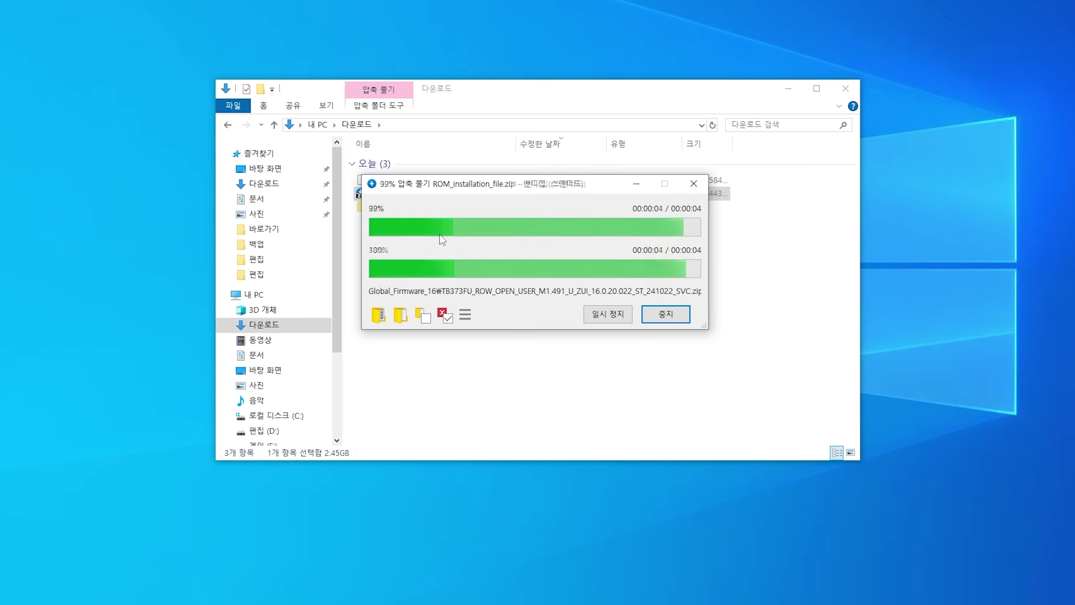
{"action": "left_click", "coordinate": [654, 364]}
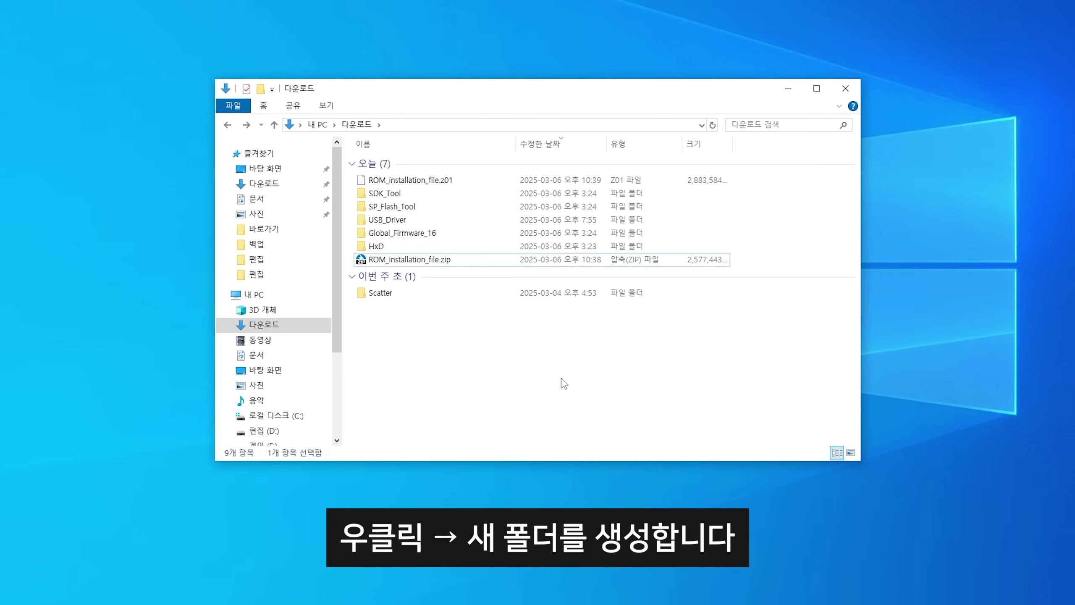
Step: Create a new folder in Downloads and copy the base name of ROM_installation_file.zip
{"action": "right_click", "coordinate": [561, 380]}
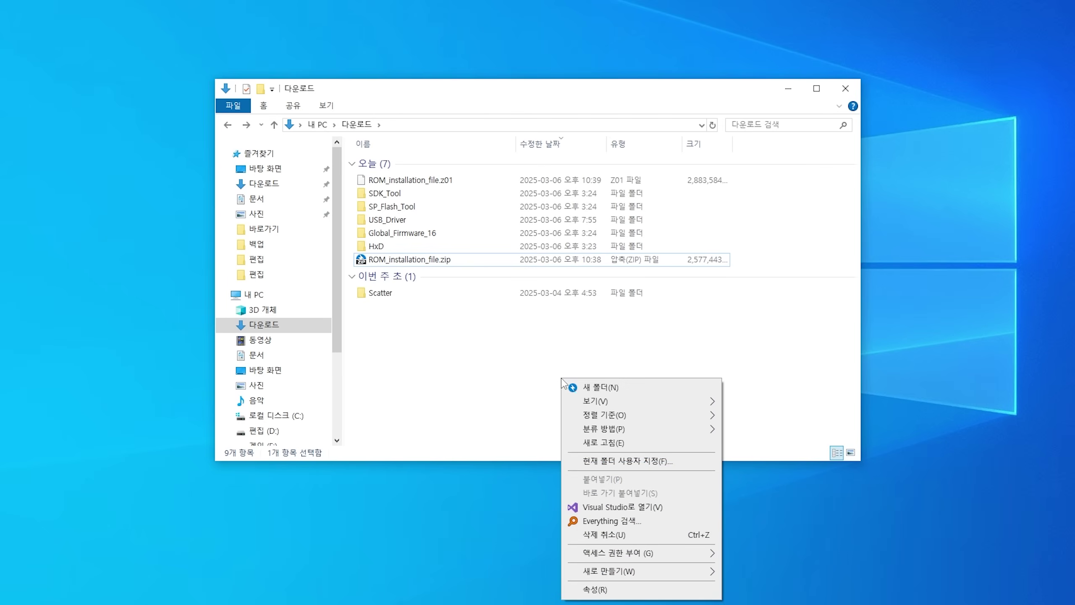
{"action": "left_click", "coordinate": [564, 385]}
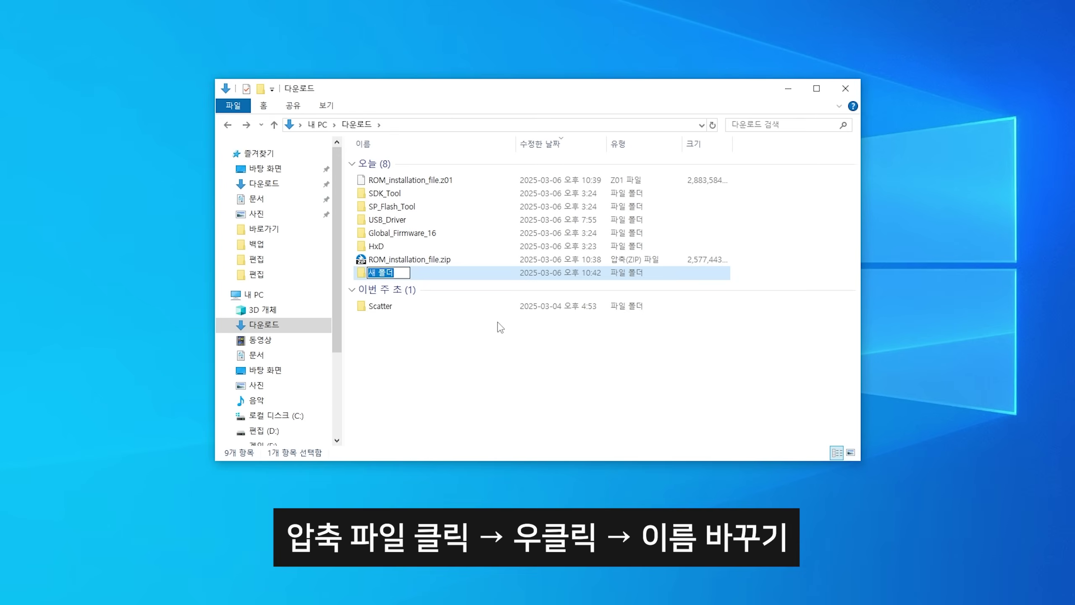
{"action": "left_click", "coordinate": [445, 262]}
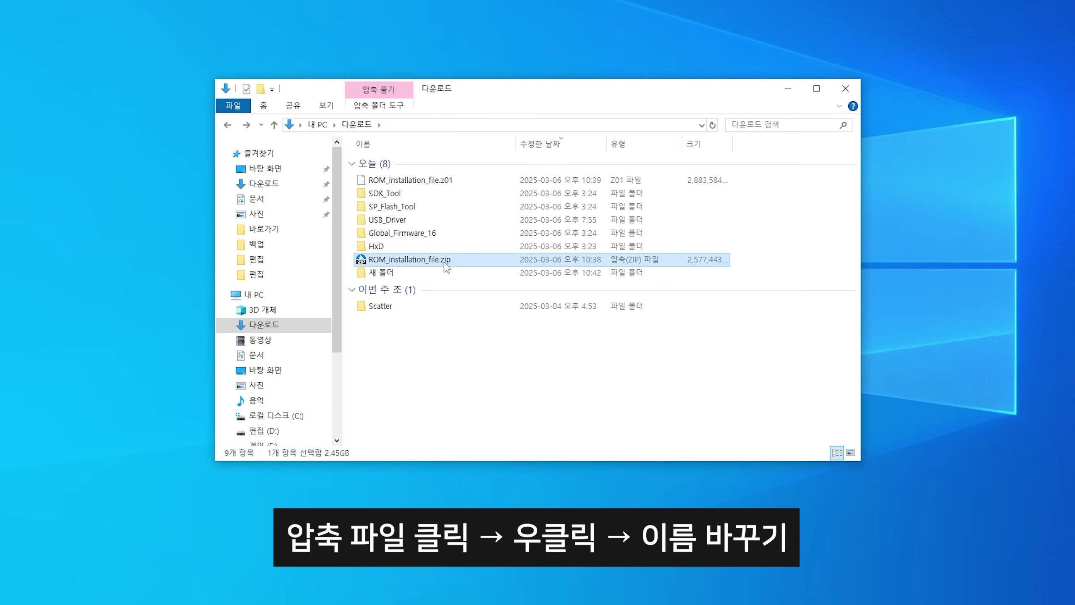
{"action": "right_click", "coordinate": [446, 266]}
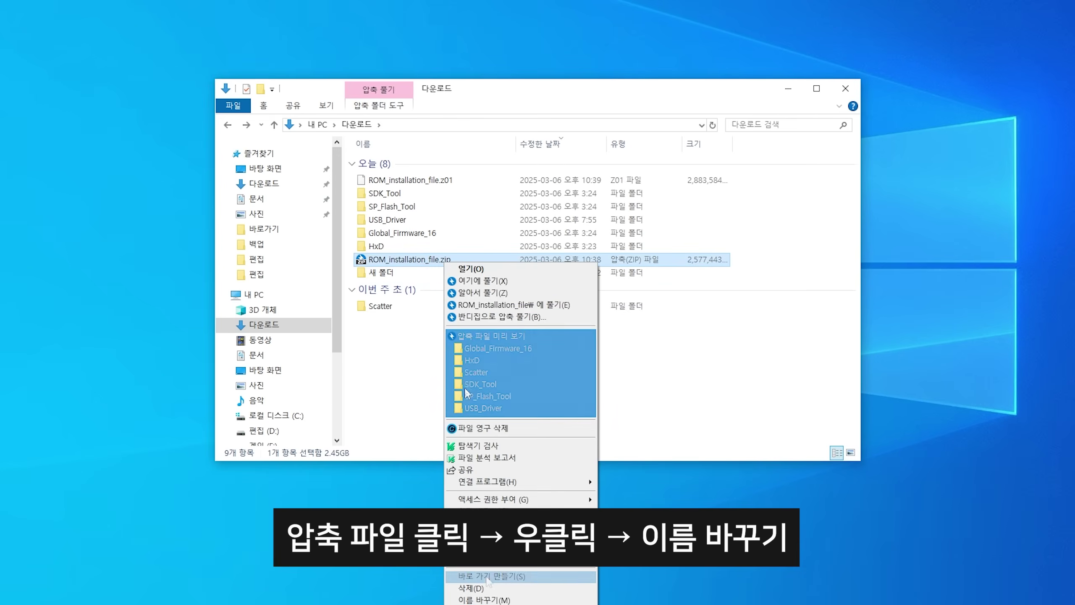
{"action": "left_click", "coordinate": [493, 600]}
{"action": "key", "text": "ctrl+c"}
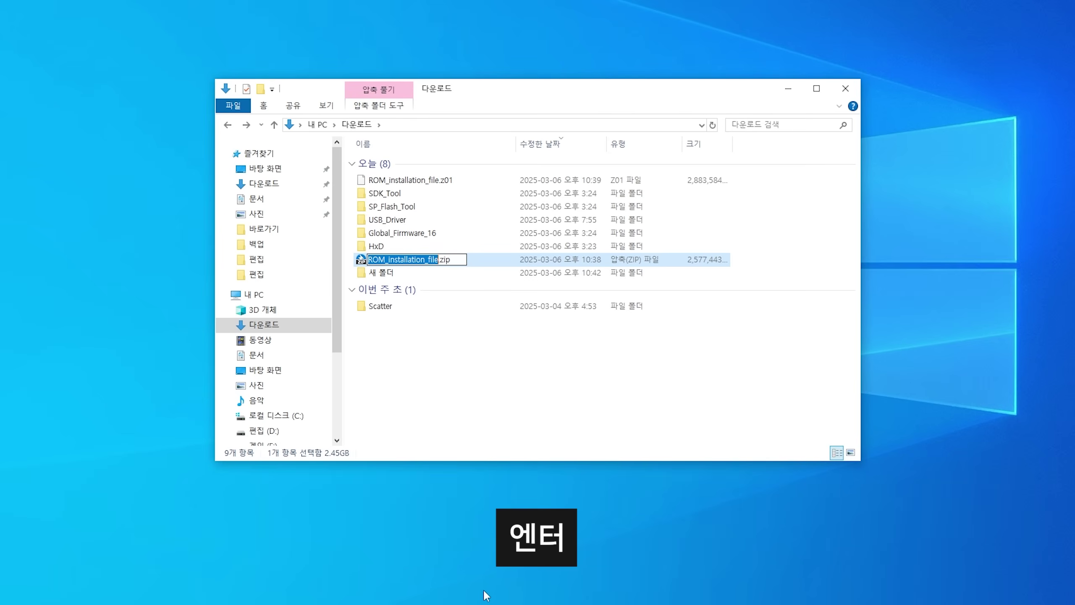
{"action": "key", "text": "Return"}
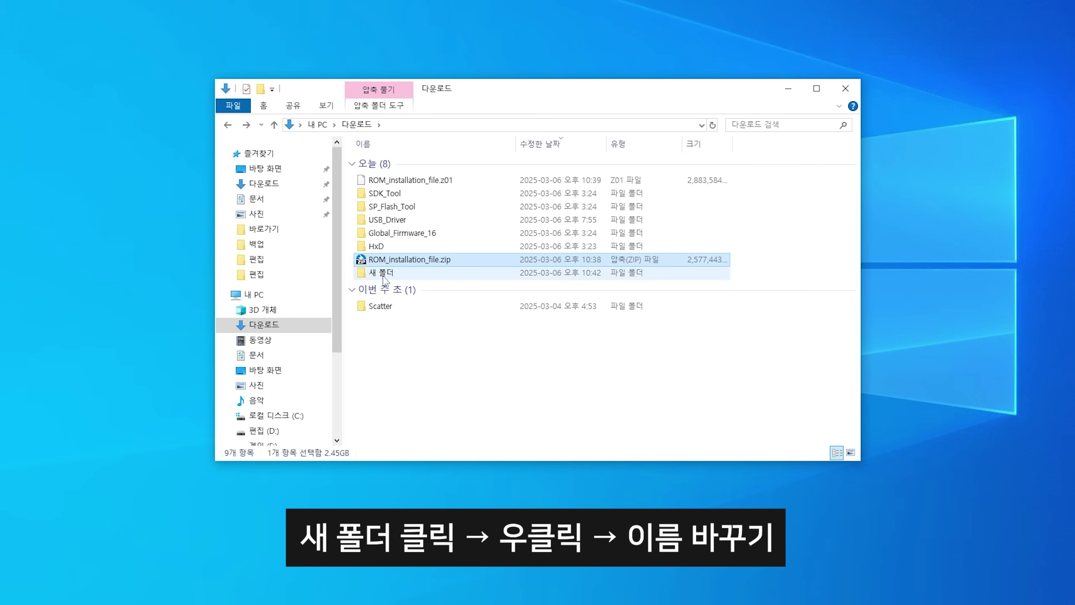
Step: Rename the new folder as ROM_installation_file using the copied name
{"action": "left_click", "coordinate": [383, 277]}
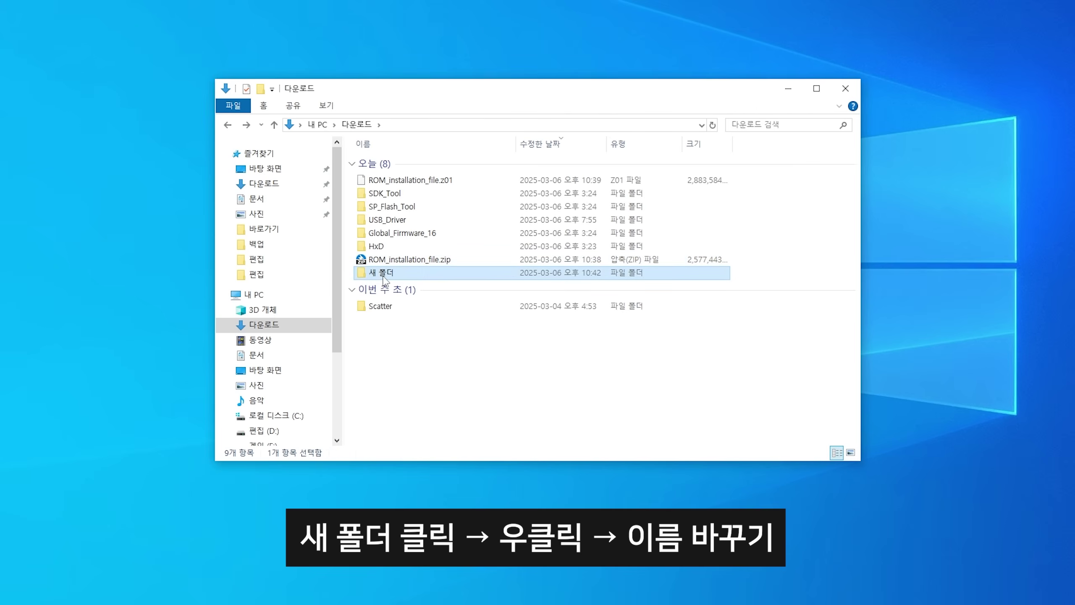
{"action": "right_click", "coordinate": [384, 280]}
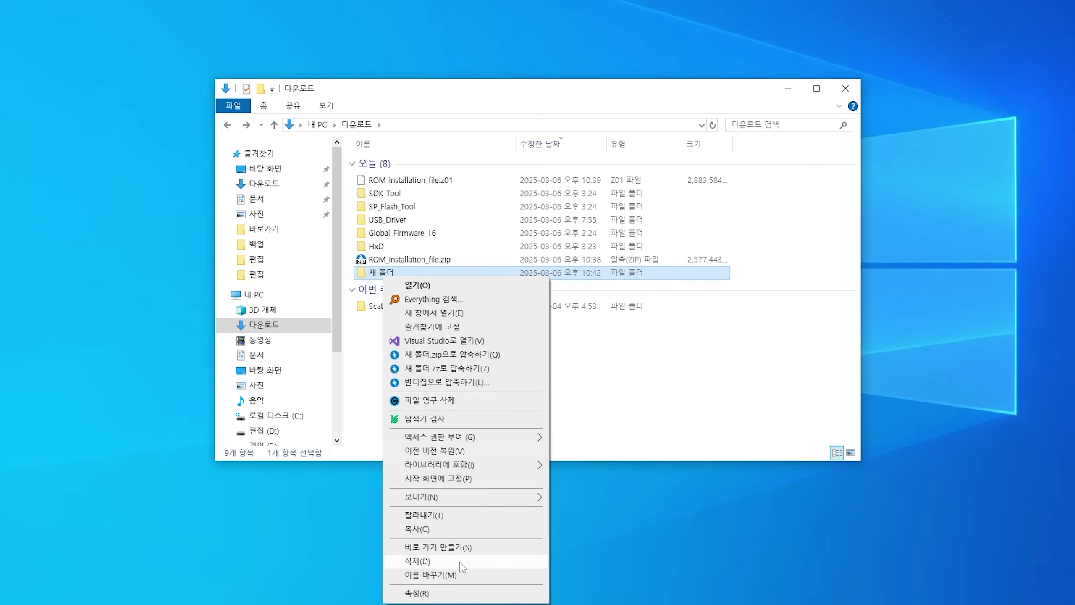
{"action": "left_click", "coordinate": [466, 575]}
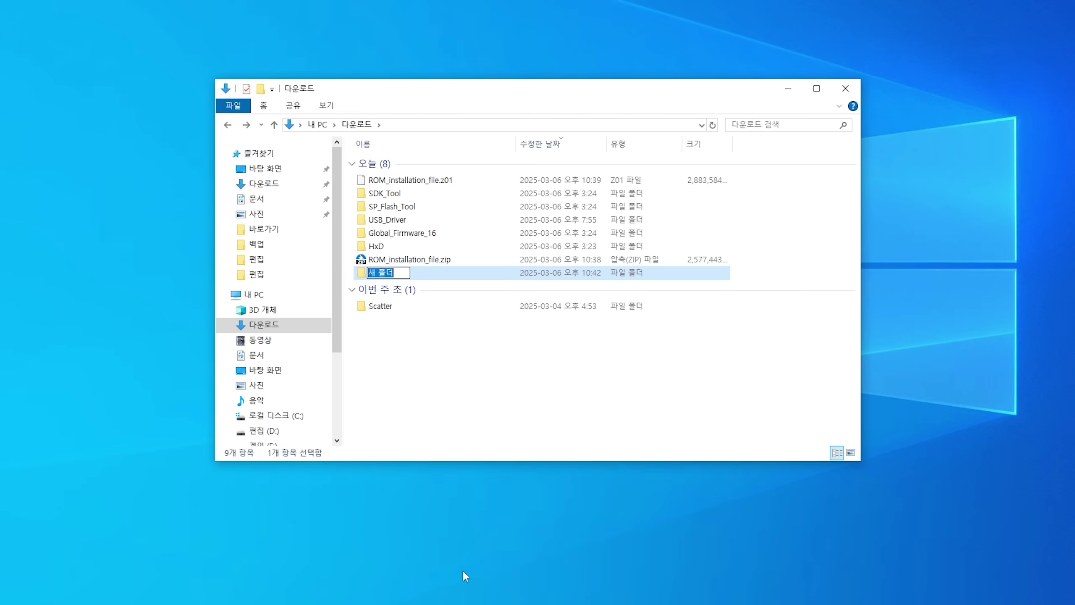
{"action": "key", "text": "ctrl+v"}
{"action": "key", "text": "Return"}
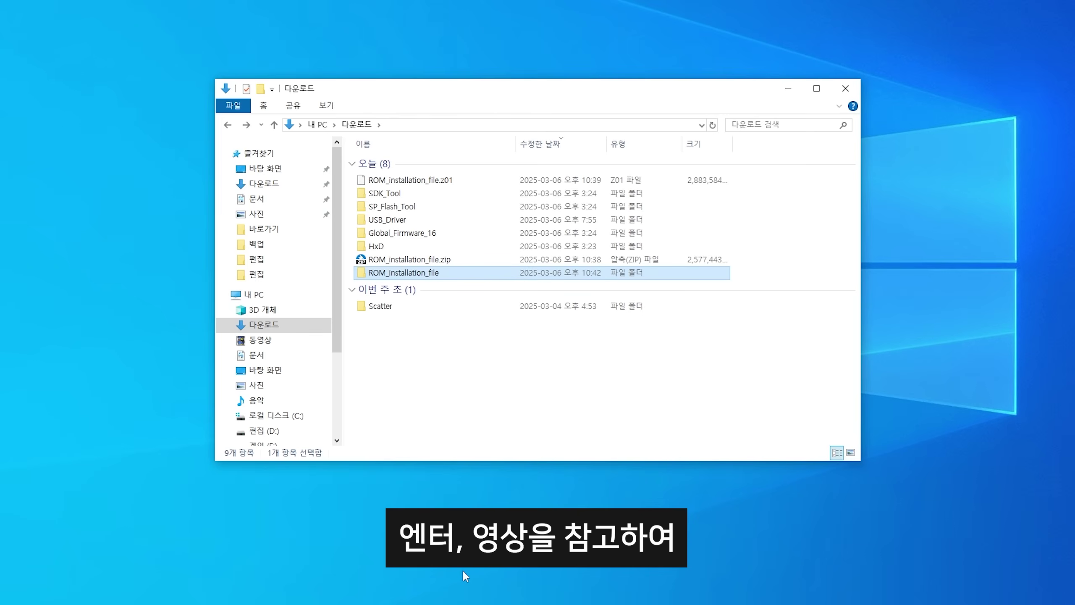
Step: Move the extracted Scatter, SDK_Tool, SP_Flash_Tool, USB_Driver, Global_Firmware_16 and HxD folders into the ROM_installation_file folder
{"action": "left_click_drag", "start_coordinate": [380, 306], "coordinate": [428, 272]}
{"action": "left_click_drag", "start_coordinate": [419, 233], "coordinate": [419, 254]}
{"action": "left_click_drag", "start_coordinate": [394, 206], "coordinate": [459, 224]}
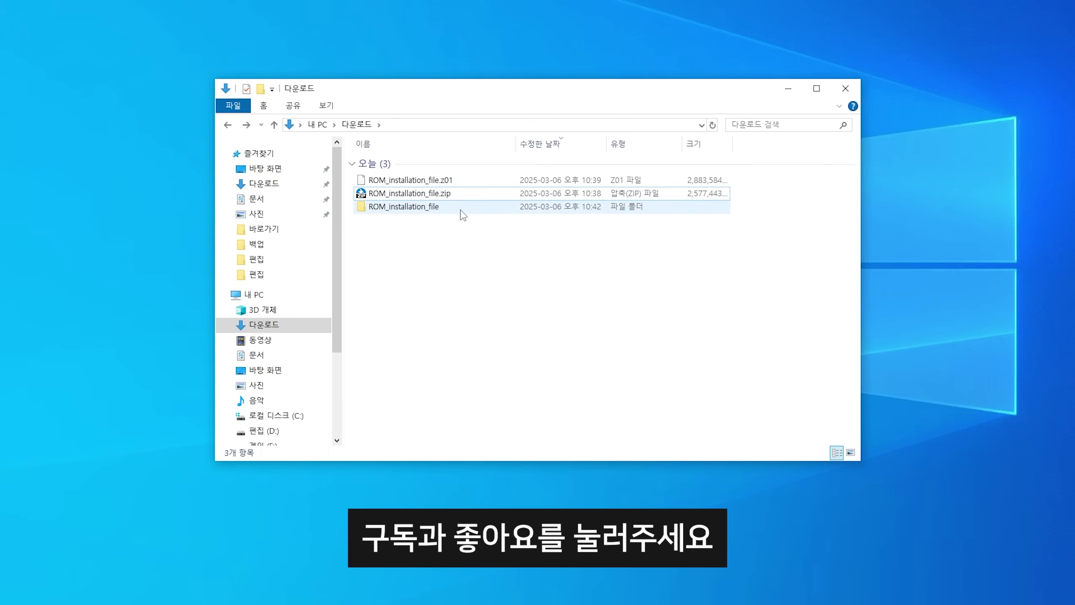
Step: Extract both archives in ROM_installation_file's USB_Driver folder, each into a folder named after its file
{"action": "double_click", "coordinate": [460, 207]}
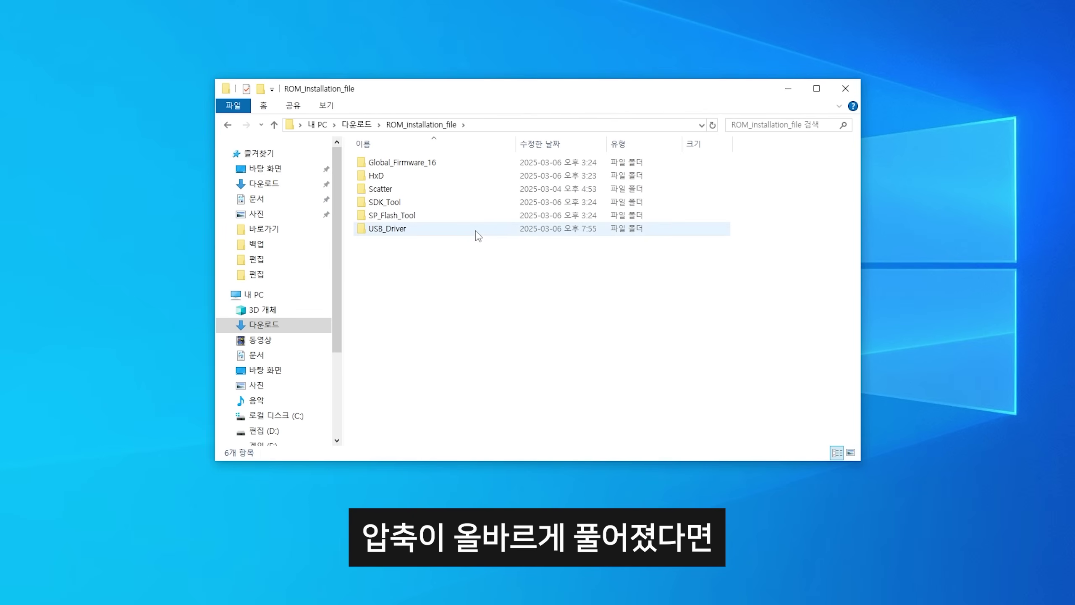
{"action": "double_click", "coordinate": [476, 231]}
{"action": "left_click_drag", "start_coordinate": [477, 228], "coordinate": [440, 163]}
{"action": "right_click", "coordinate": [441, 167]}
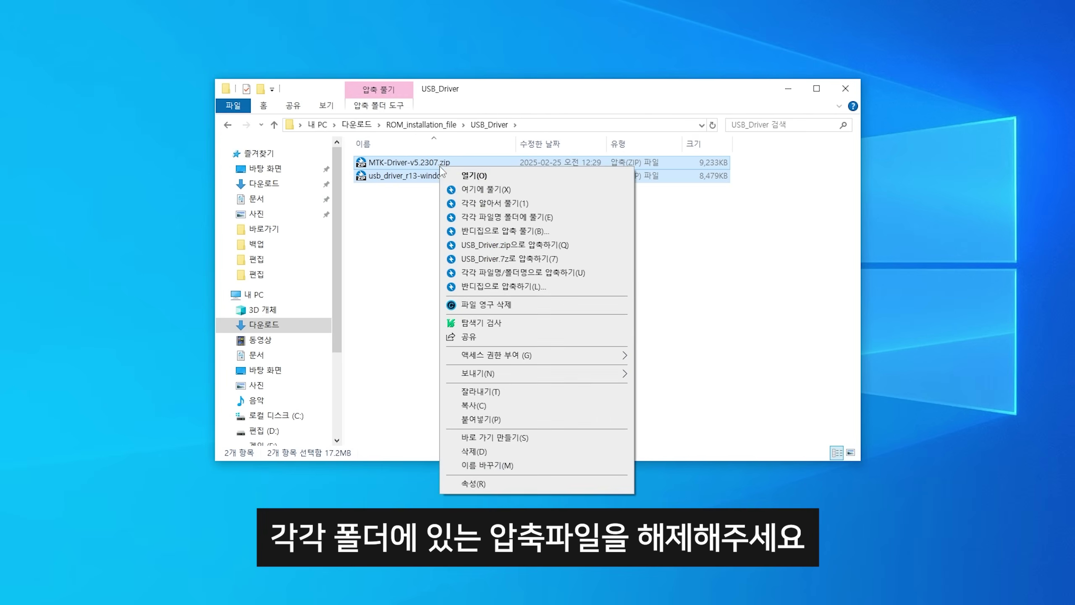
{"action": "left_click", "coordinate": [488, 217]}
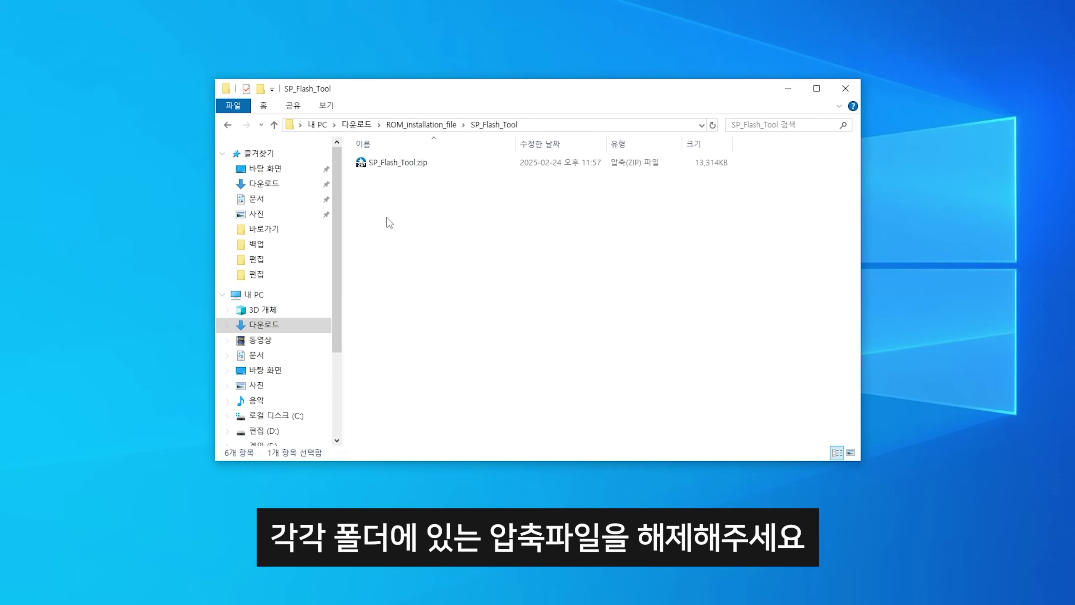
Step: Extract SP_Flash_Tool.zip in the SP_Flash_Tool folder and platform-tools-latest-windows.zip in the SDK_Tool folder
{"action": "left_click", "coordinate": [410, 166]}
{"action": "right_click", "coordinate": [422, 164]}
{"action": "left_click", "coordinate": [446, 207]}
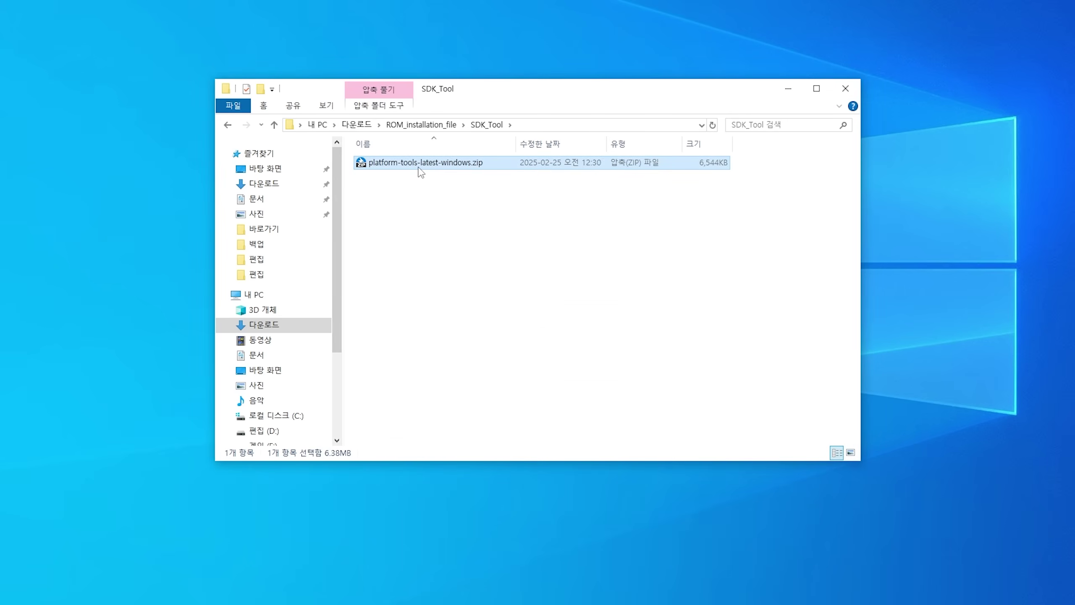
{"action": "right_click", "coordinate": [420, 170]}
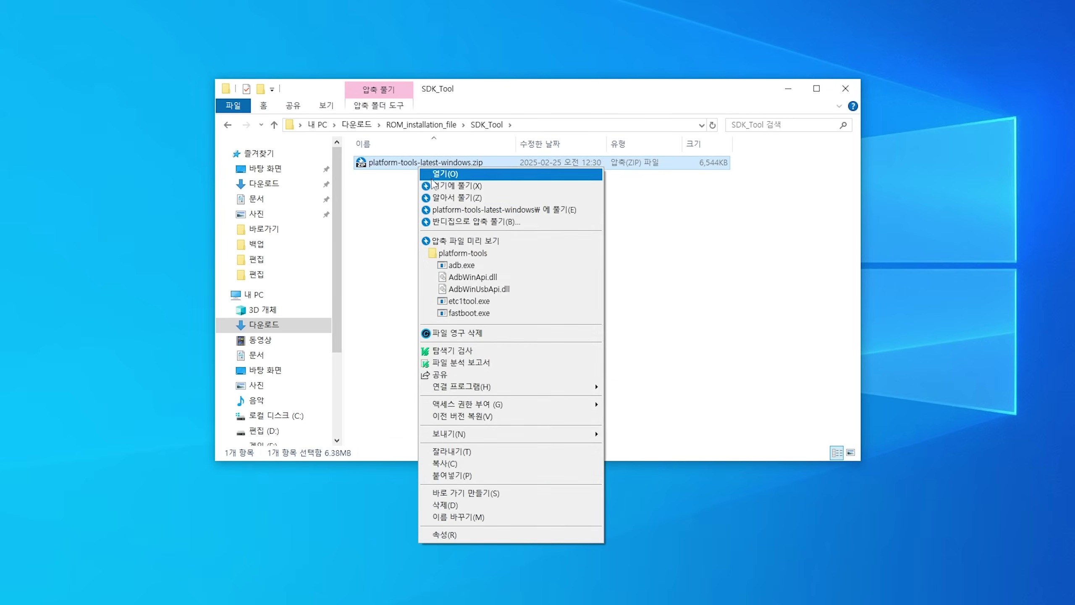
{"action": "left_click", "coordinate": [432, 197]}
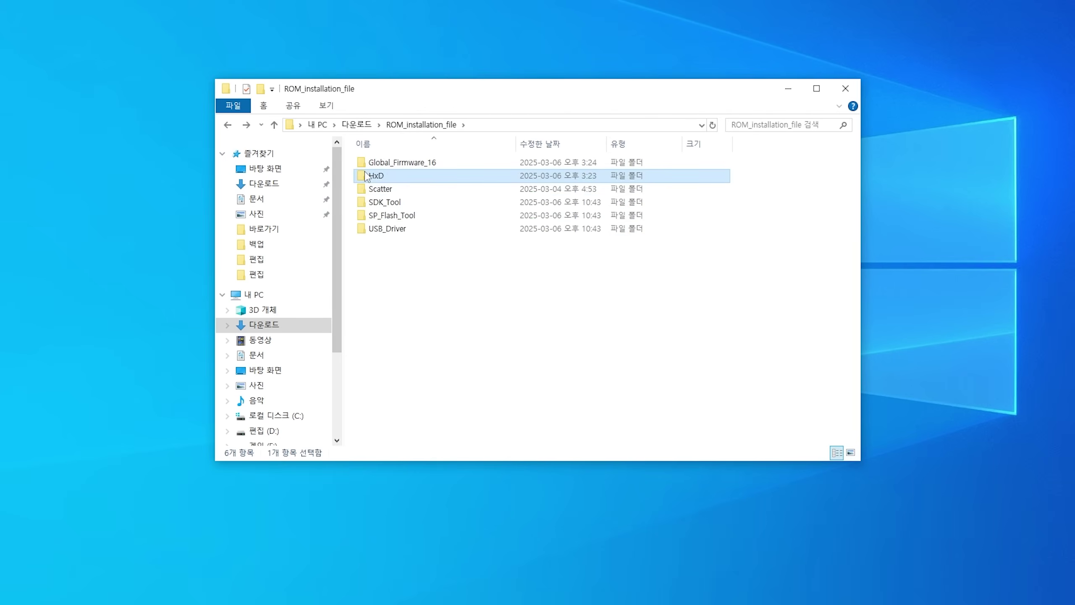
Step: Extract the archive inside the HxD folder
{"action": "double_click", "coordinate": [367, 176]}
{"action": "left_click", "coordinate": [383, 165]}
{"action": "right_click", "coordinate": [380, 164]}
{"action": "left_click", "coordinate": [421, 206]}
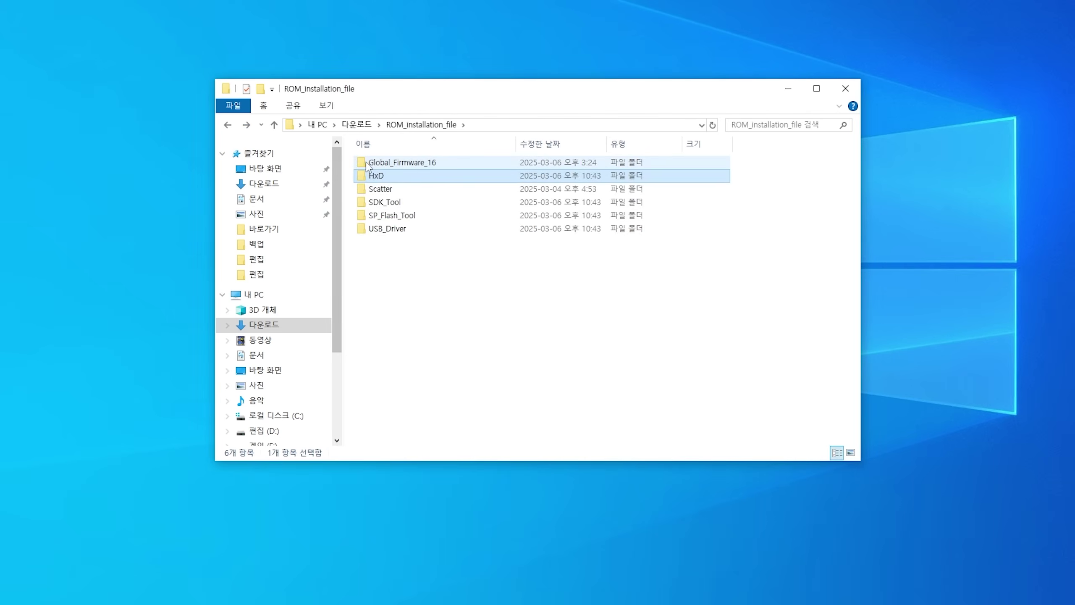
Step: Extract the TB373FU firmware archive in the Global_Firmware_16 folder and return to ROM_installation_file
{"action": "double_click", "coordinate": [368, 162]}
{"action": "left_click", "coordinate": [369, 165]}
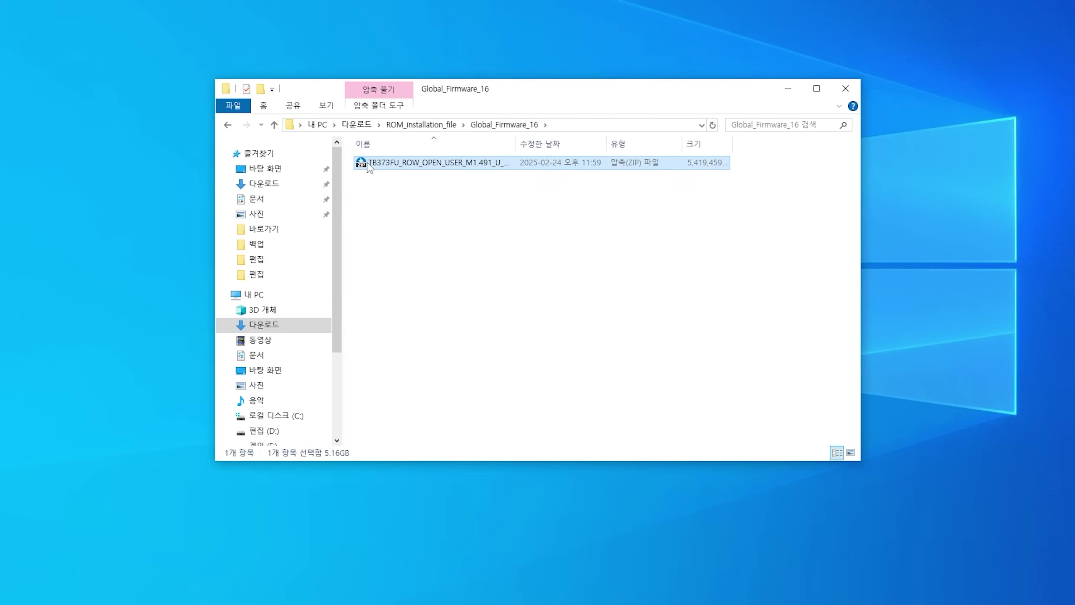
{"action": "right_click", "coordinate": [369, 165]}
{"action": "left_click", "coordinate": [424, 204]}
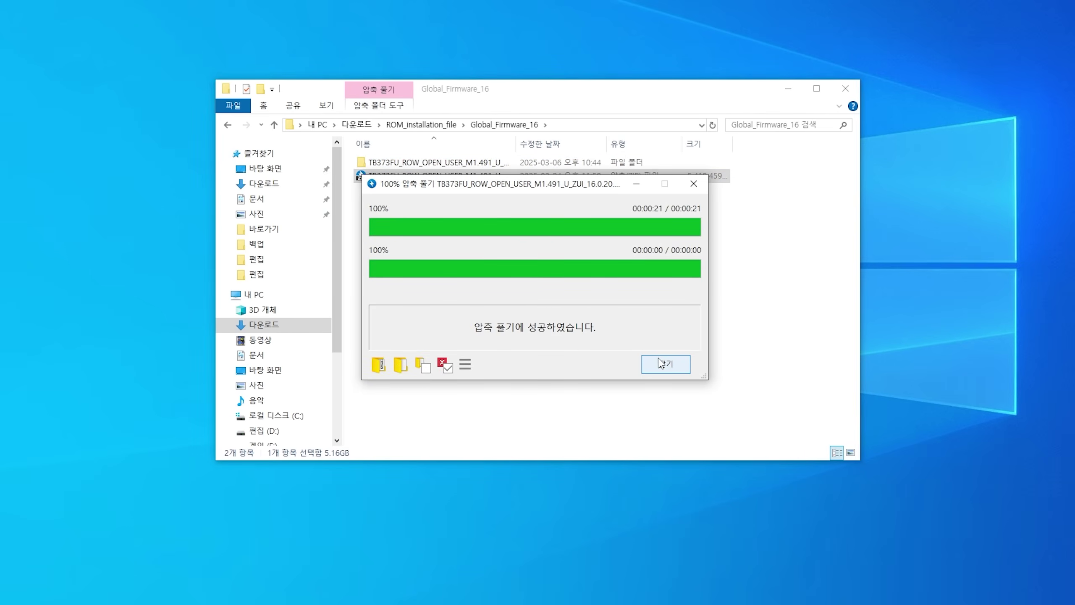
{"action": "left_click", "coordinate": [663, 364]}
{"action": "left_click", "coordinate": [228, 126]}
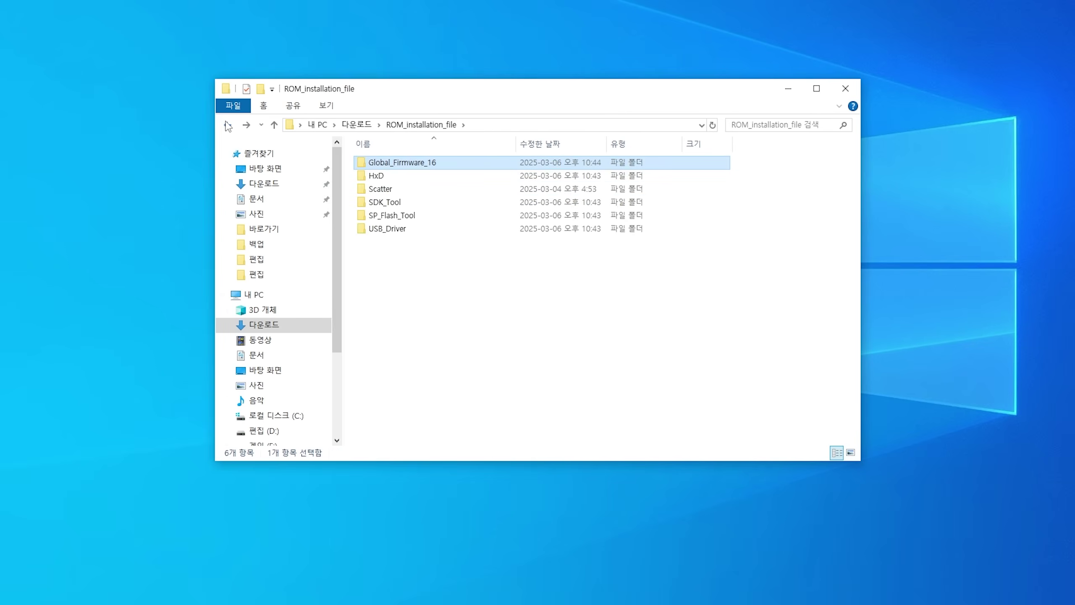
{"action": "left_click", "coordinate": [505, 361]}
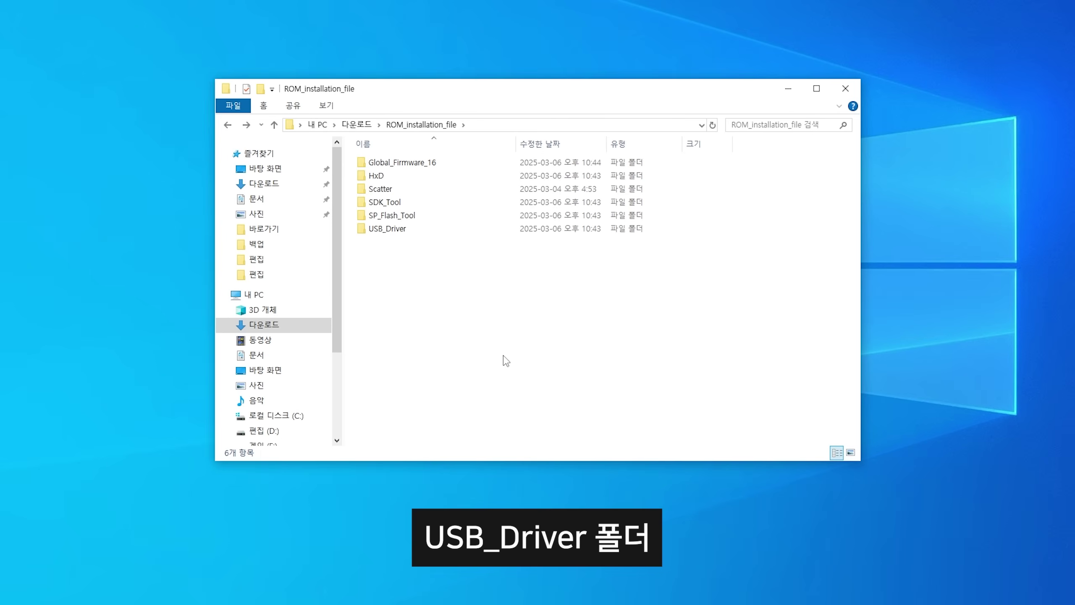
Step: Run MTK Driver Setup.exe from the nested MTK-Driver-v5.2307 folders in USB_Driver and install the MediaTek SP Driver in its default location
{"action": "double_click", "coordinate": [463, 232]}
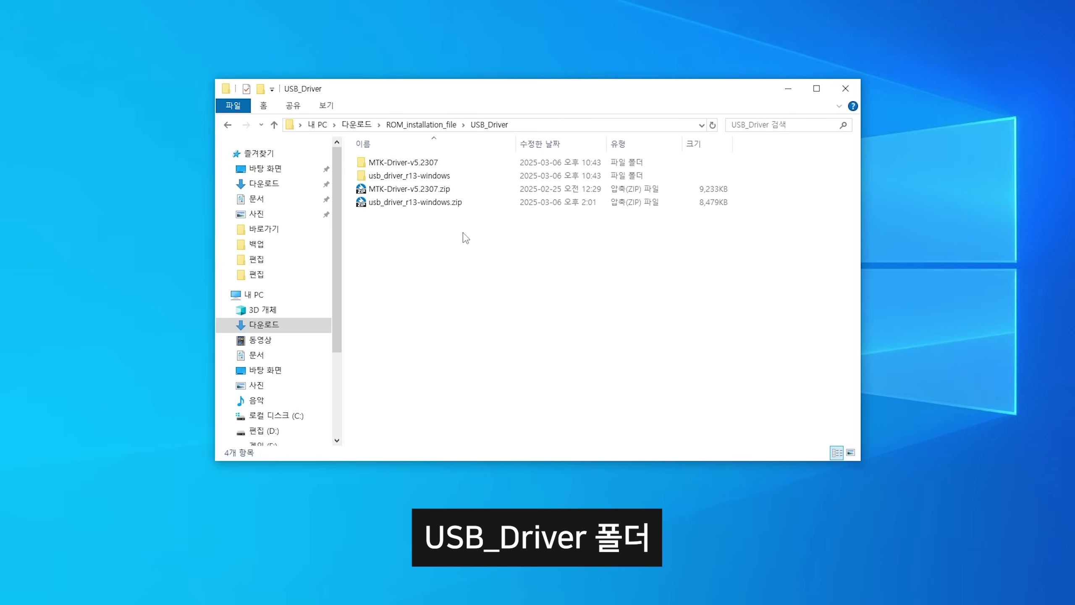
{"action": "double_click", "coordinate": [493, 166]}
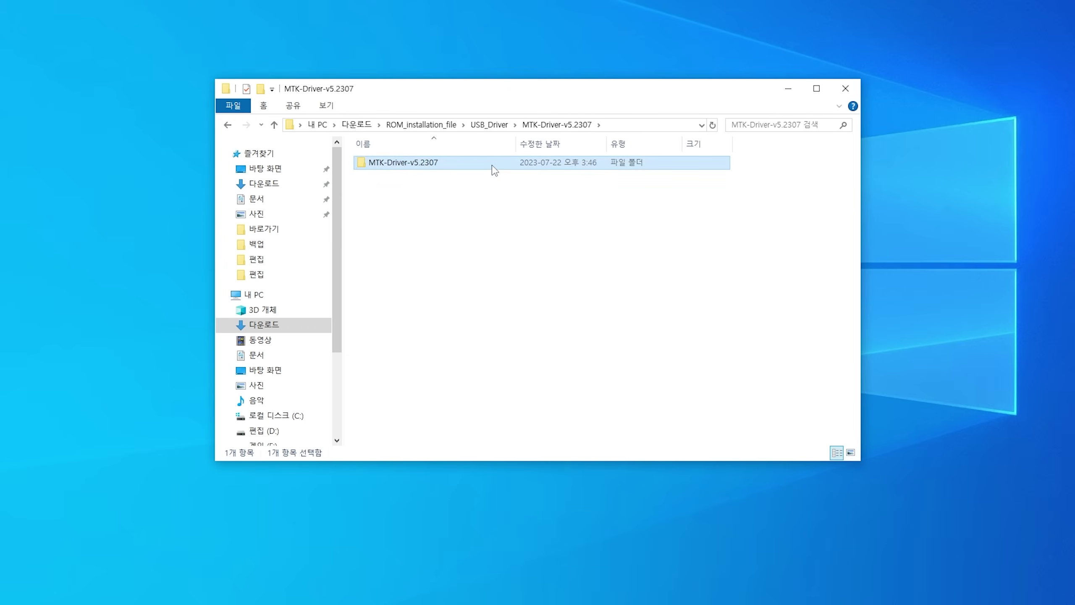
{"action": "double_click", "coordinate": [493, 166]}
{"action": "right_click", "coordinate": [500, 186]}
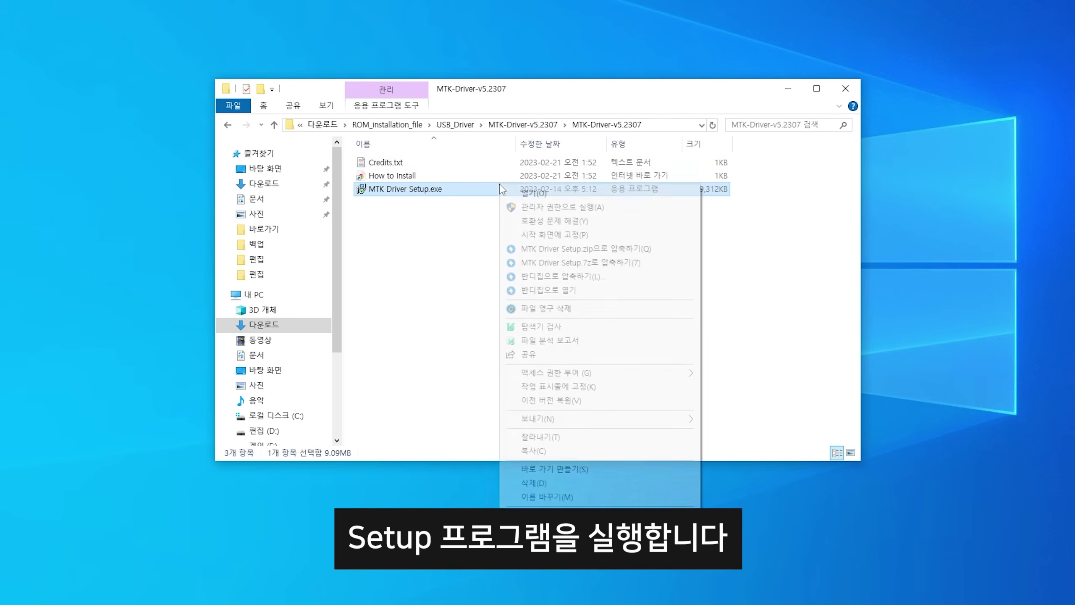
{"action": "left_click", "coordinate": [514, 193]}
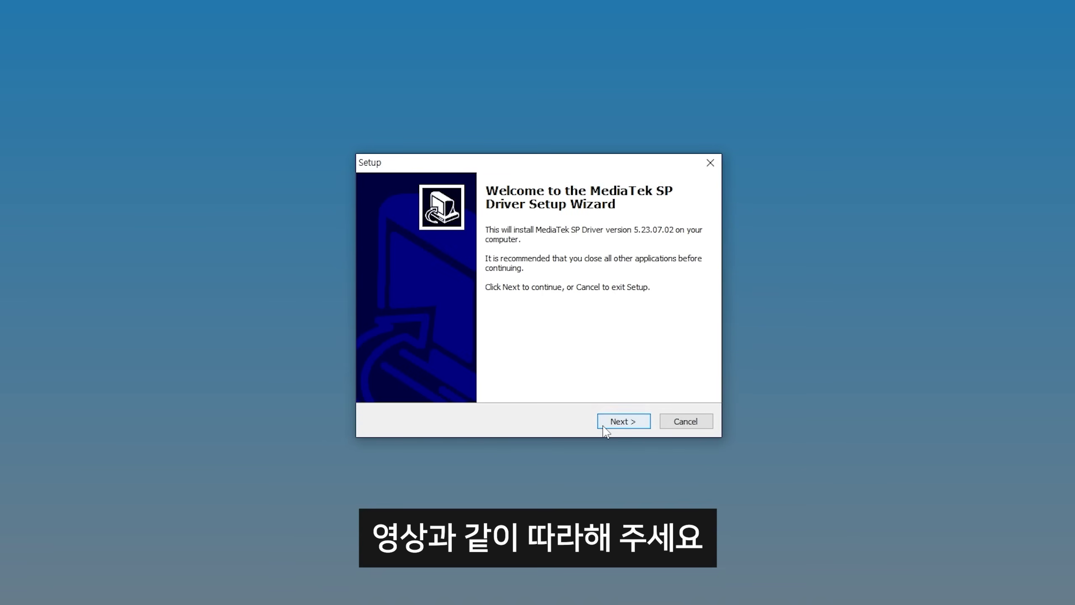
{"action": "left_click", "coordinate": [609, 422]}
{"action": "left_click", "coordinate": [606, 430]}
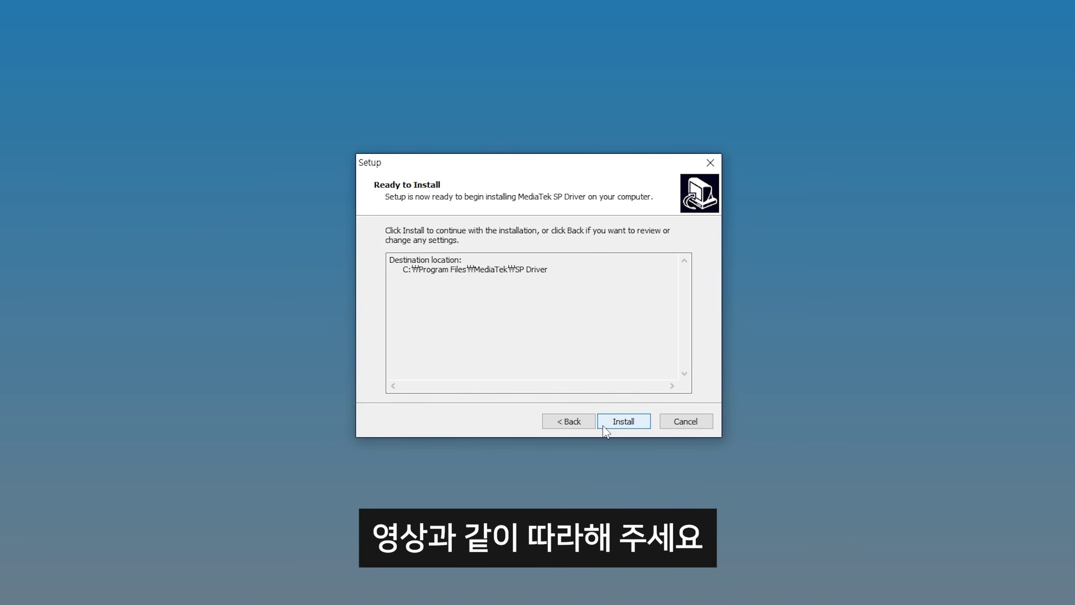
{"action": "left_click", "coordinate": [606, 430]}
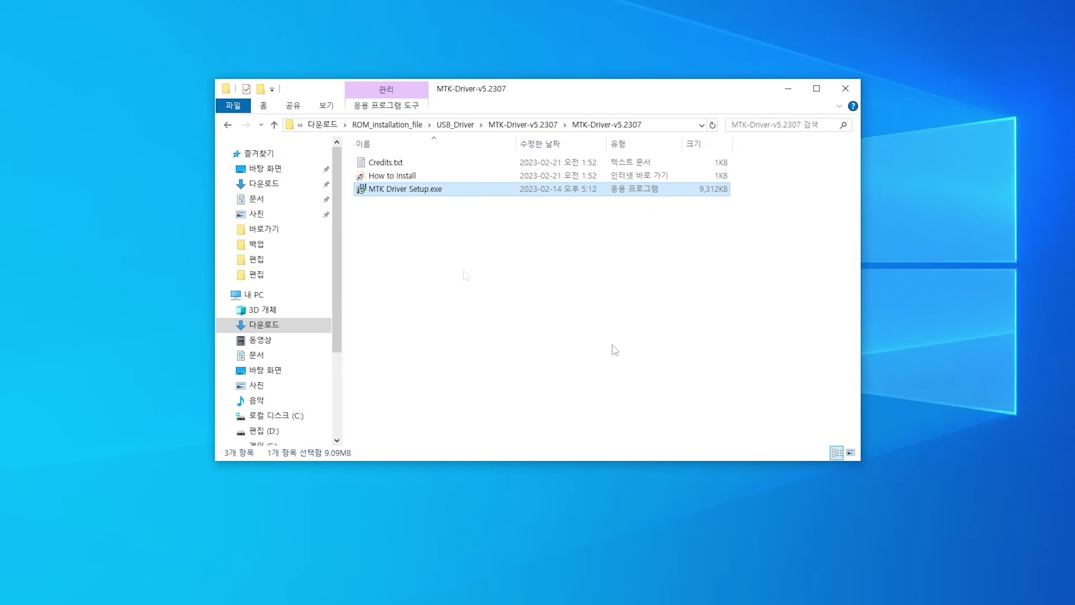
Step: Go back up to the ROM_installation_file folder and minimize its window
{"action": "left_click", "coordinate": [225, 126]}
{"action": "left_click", "coordinate": [223, 128]}
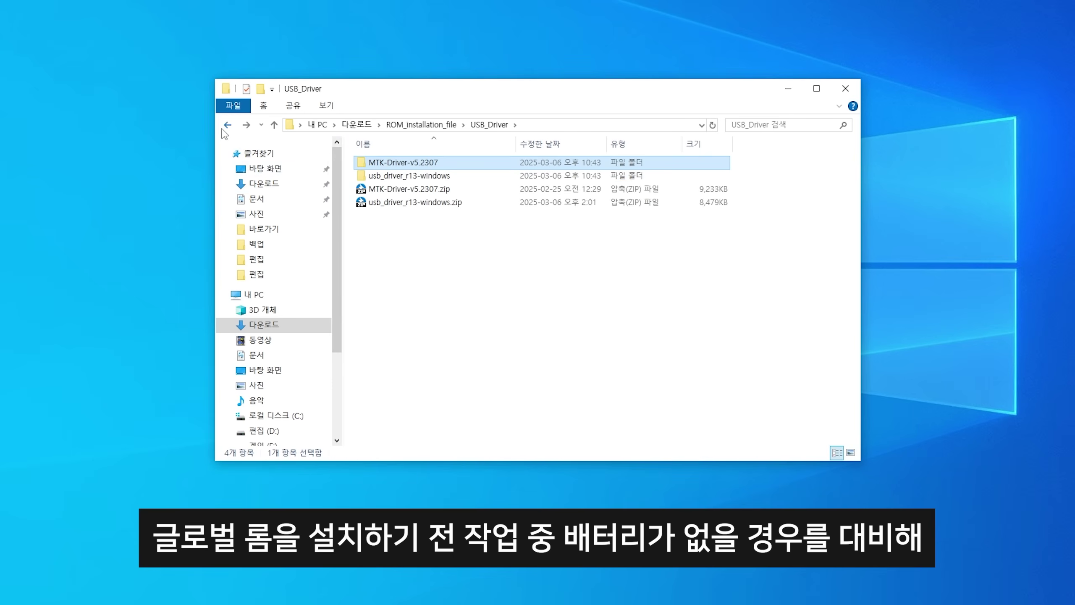
{"action": "left_click", "coordinate": [222, 129]}
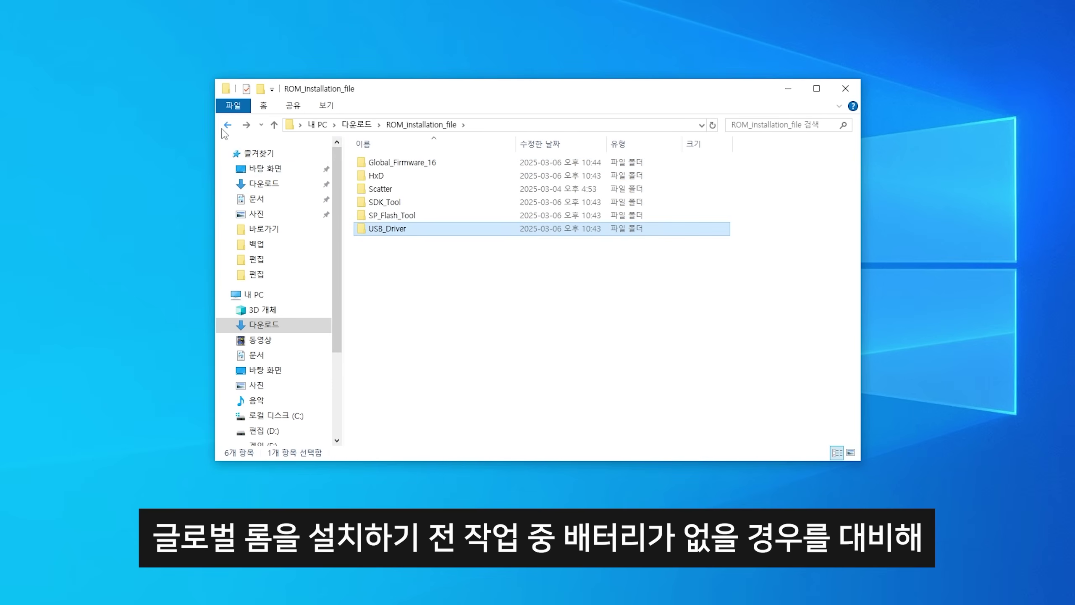
{"action": "left_click", "coordinate": [587, 338]}
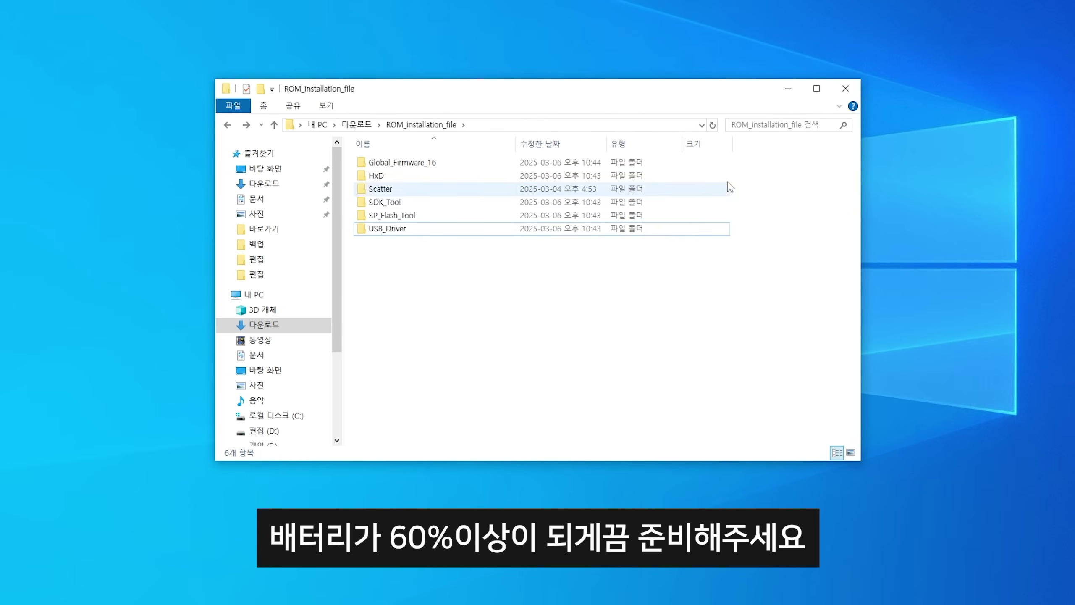
{"action": "left_click", "coordinate": [798, 86]}
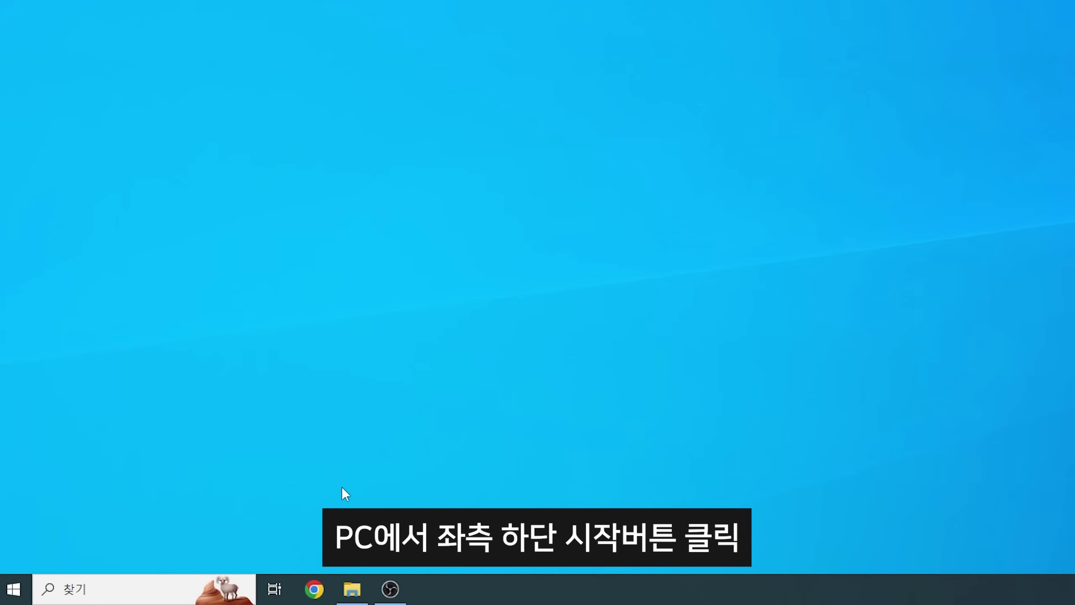
Step: Open Device Manager (장치 관리자), check the devices under 포트(COM & LPT) for the MediaTek PreLoader, and minimize the window
{"action": "left_click", "coordinate": [24, 592]}
{"action": "type", "text": "장ㅊ"}
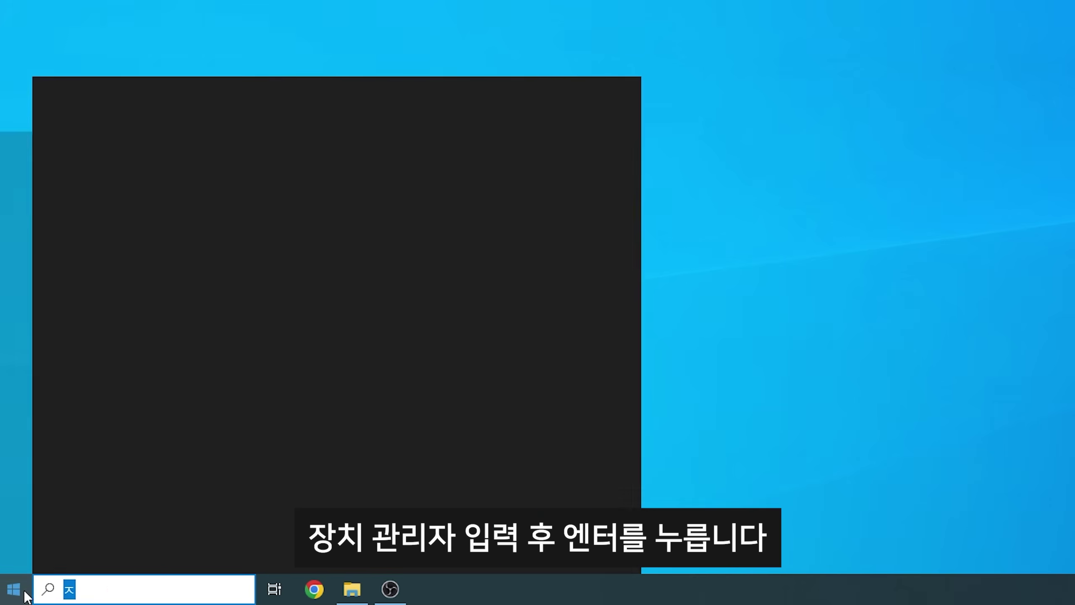
{"action": "type", "text": "치 관리자"}
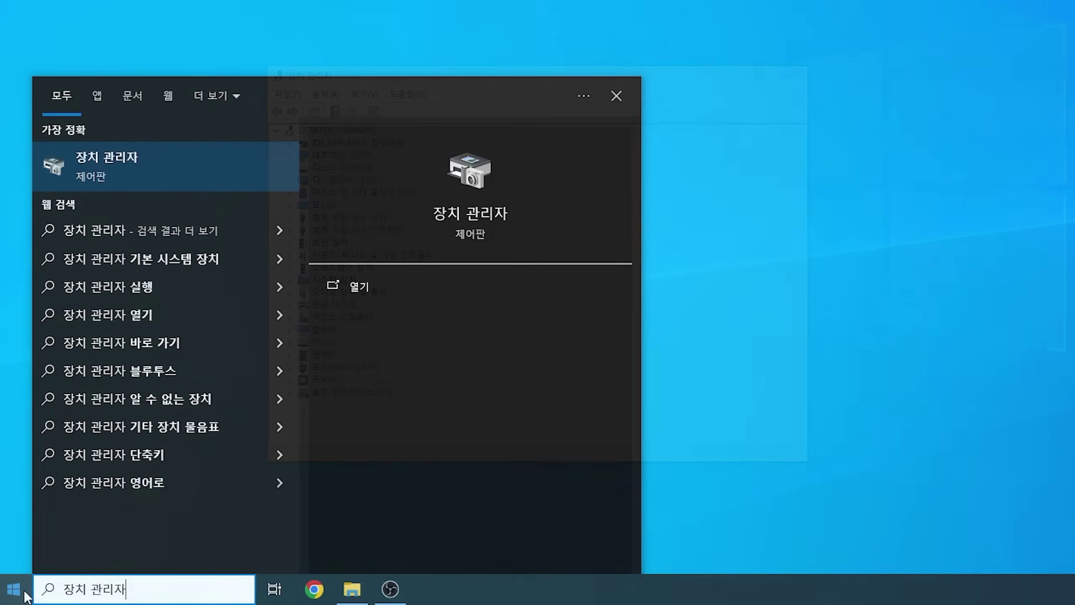
{"action": "key", "text": "Return"}
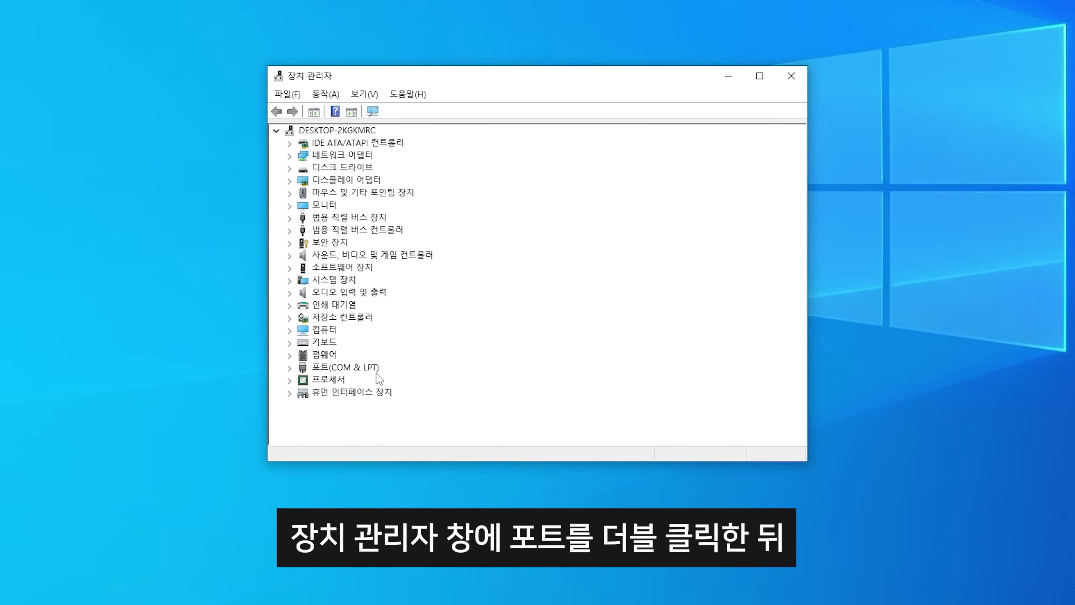
{"action": "double_click", "coordinate": [376, 371]}
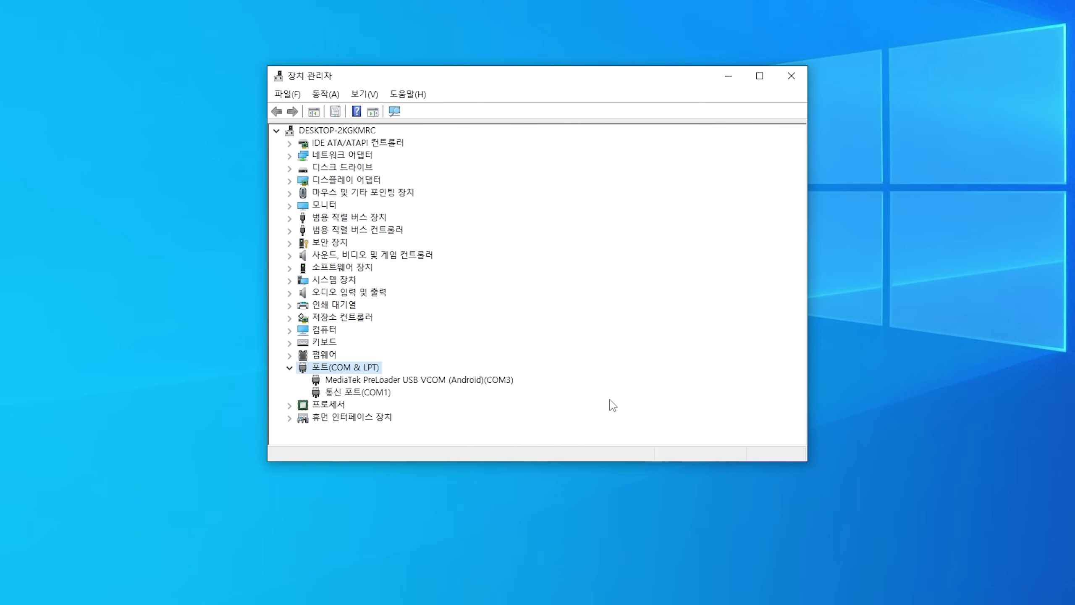
{"action": "left_click", "coordinate": [724, 75]}
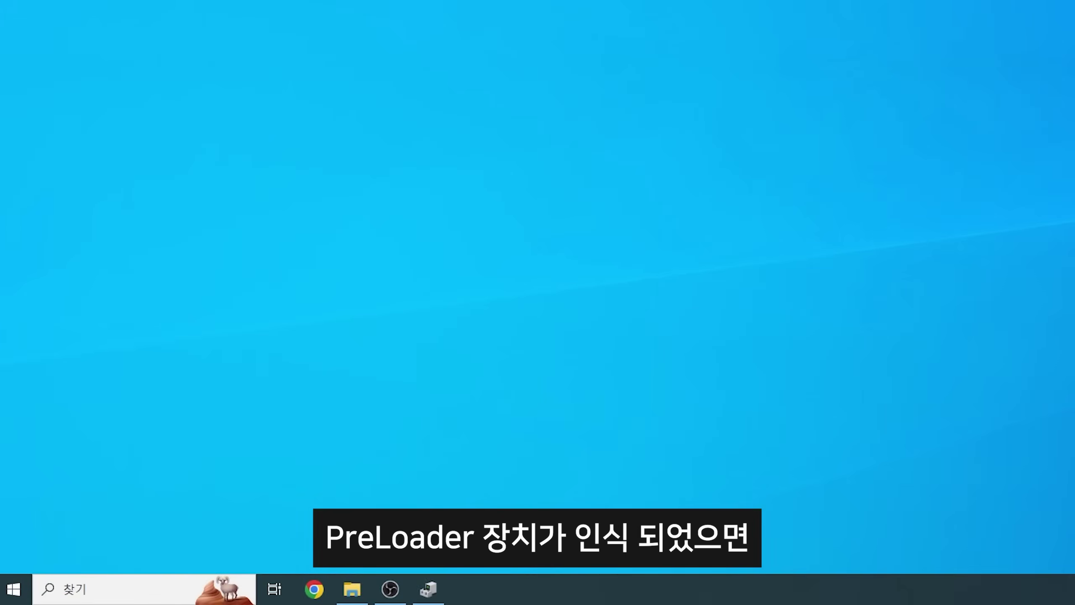
Step: Launch SPFlashToolV6.exe from the innermost SP_Flash_Tool folder in ROM_installation_file, allowing it to run past the Windows SmartScreen block
{"action": "left_click", "coordinate": [360, 587]}
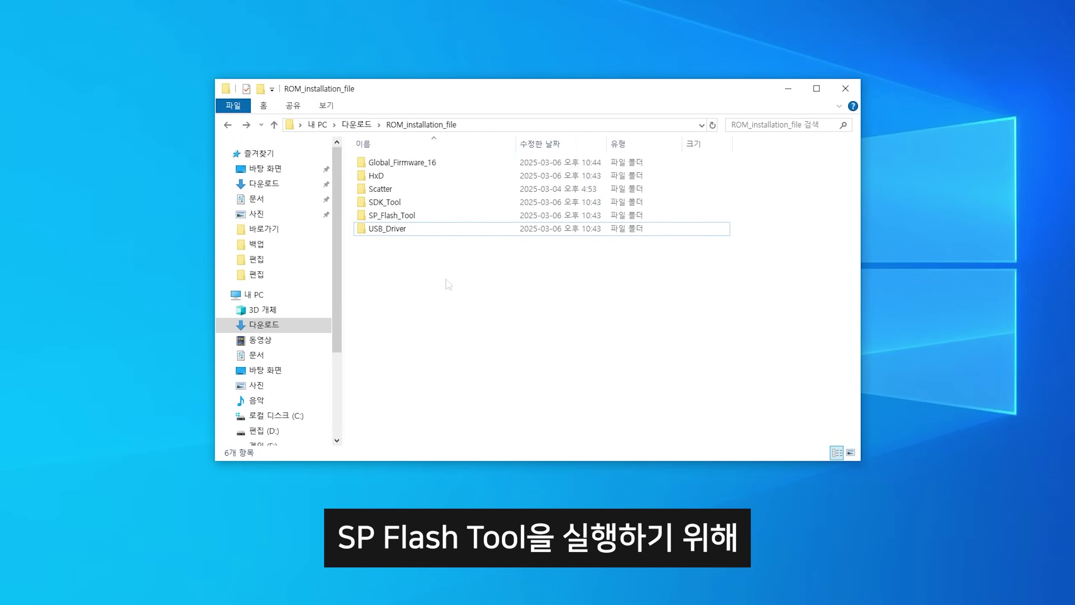
{"action": "double_click", "coordinate": [488, 218]}
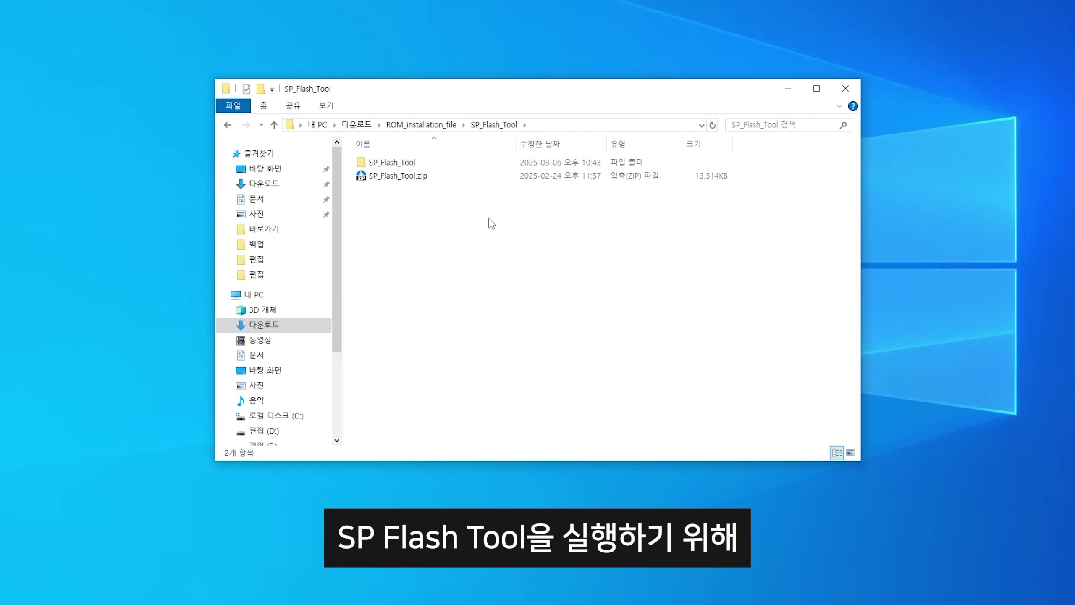
{"action": "double_click", "coordinate": [502, 166]}
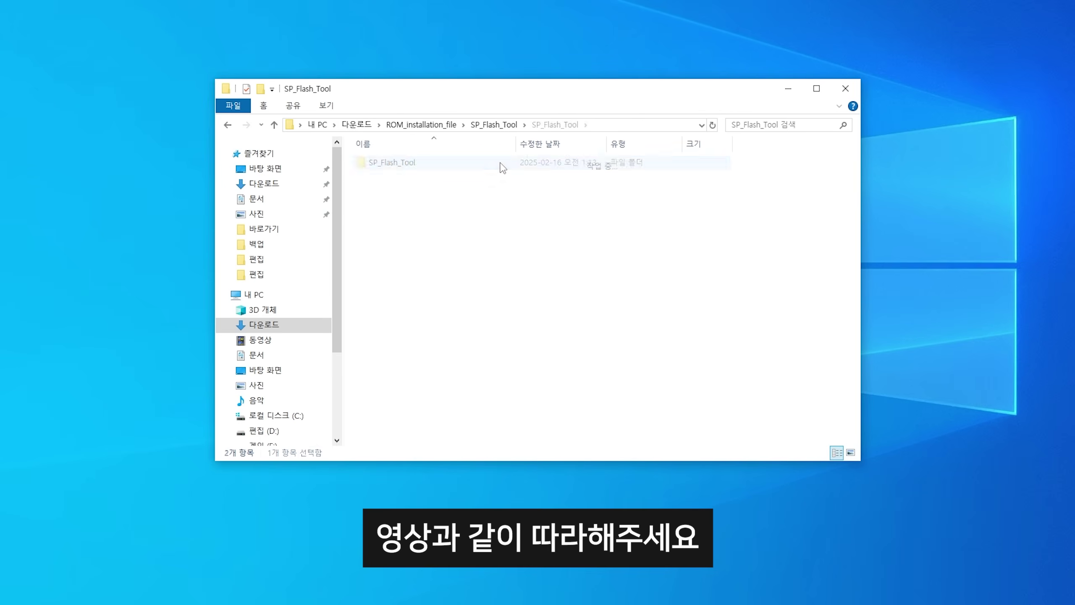
{"action": "scroll", "coordinate": [550, 373], "scroll_direction": "down", "scroll_amount": 3}
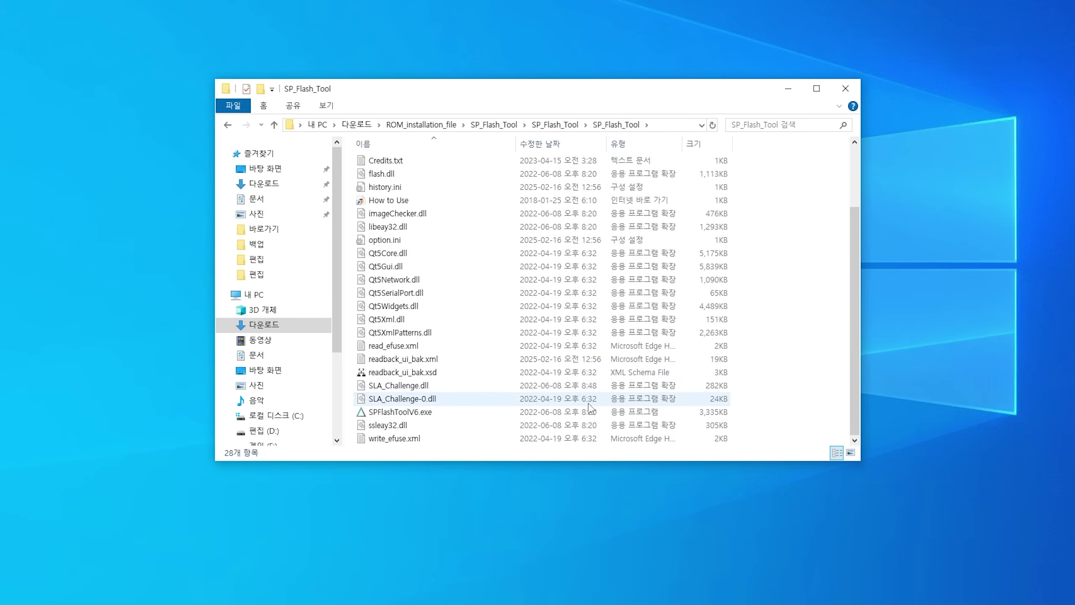
{"action": "double_click", "coordinate": [569, 411]}
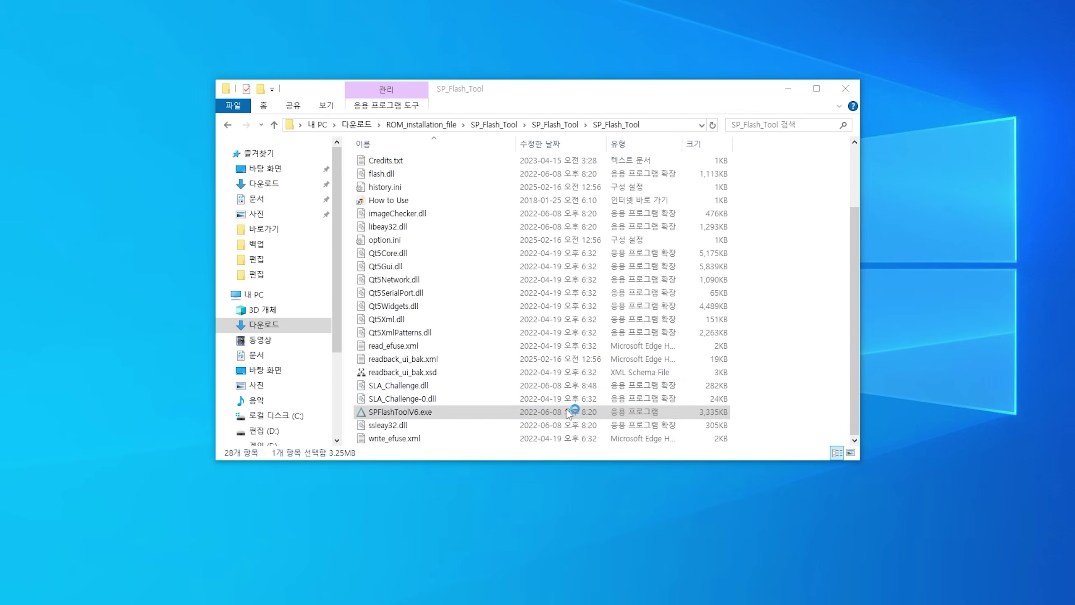
{"action": "left_click", "coordinate": [393, 153]}
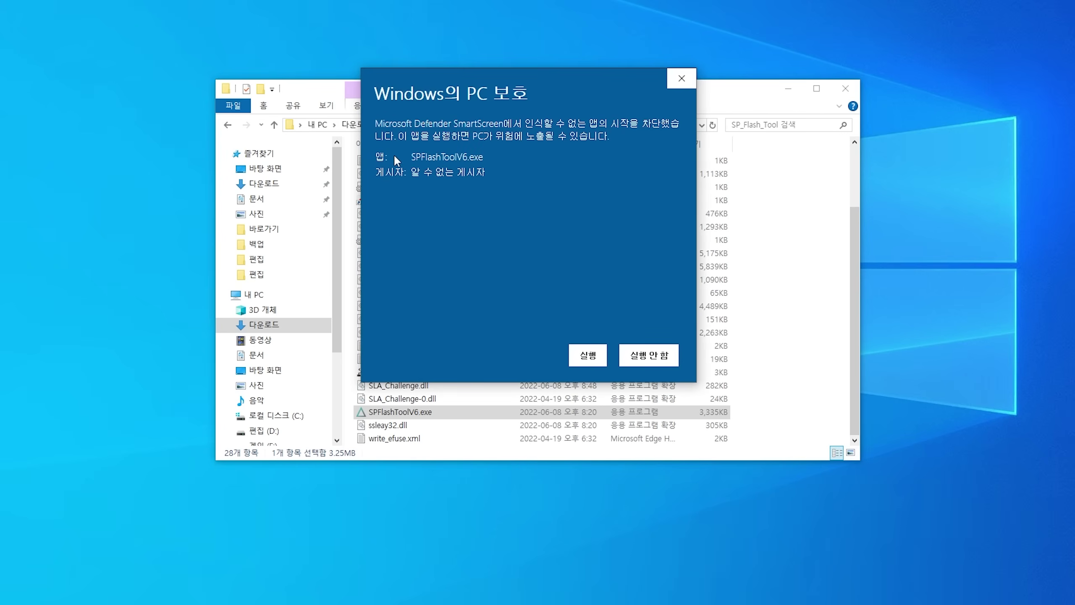
{"action": "left_click", "coordinate": [587, 355]}
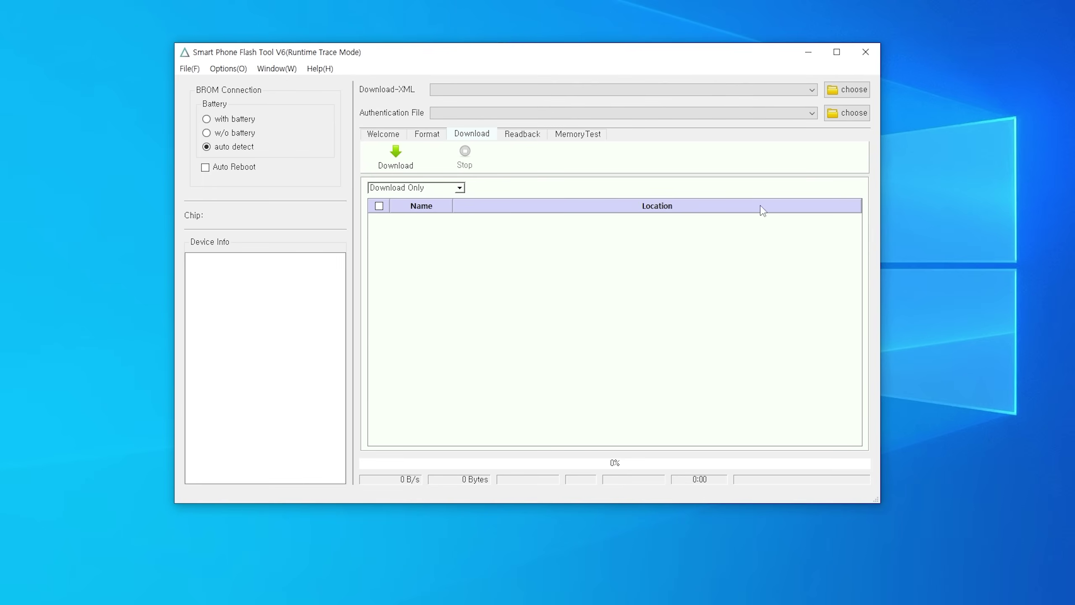
Step: Load flash.xml from the 128GB folder's download_agent subfolder as the Download-XML file
{"action": "left_click", "coordinate": [846, 90]}
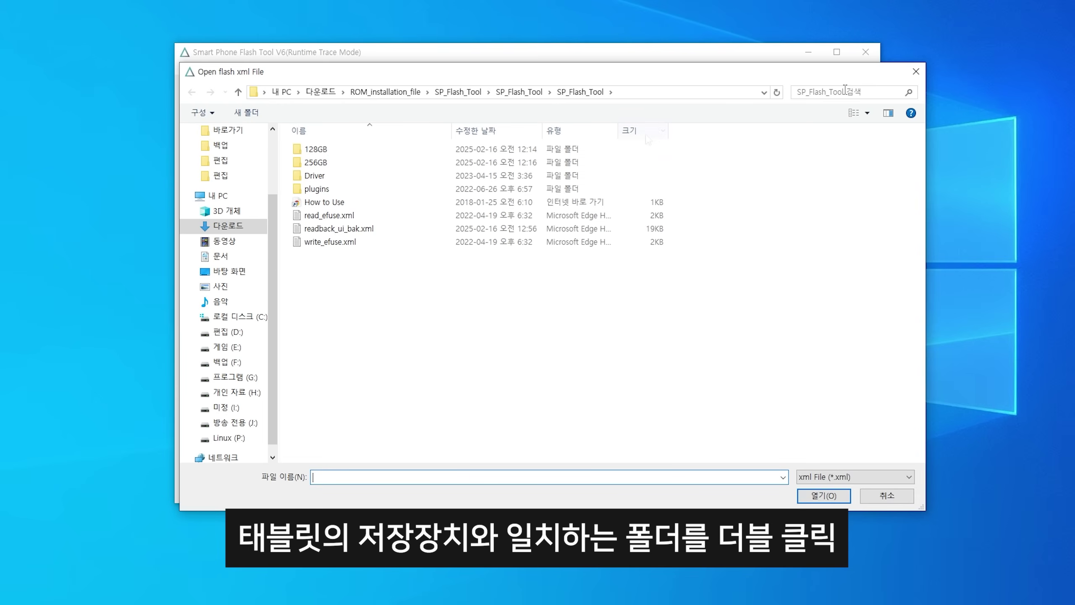
{"action": "double_click", "coordinate": [597, 153]}
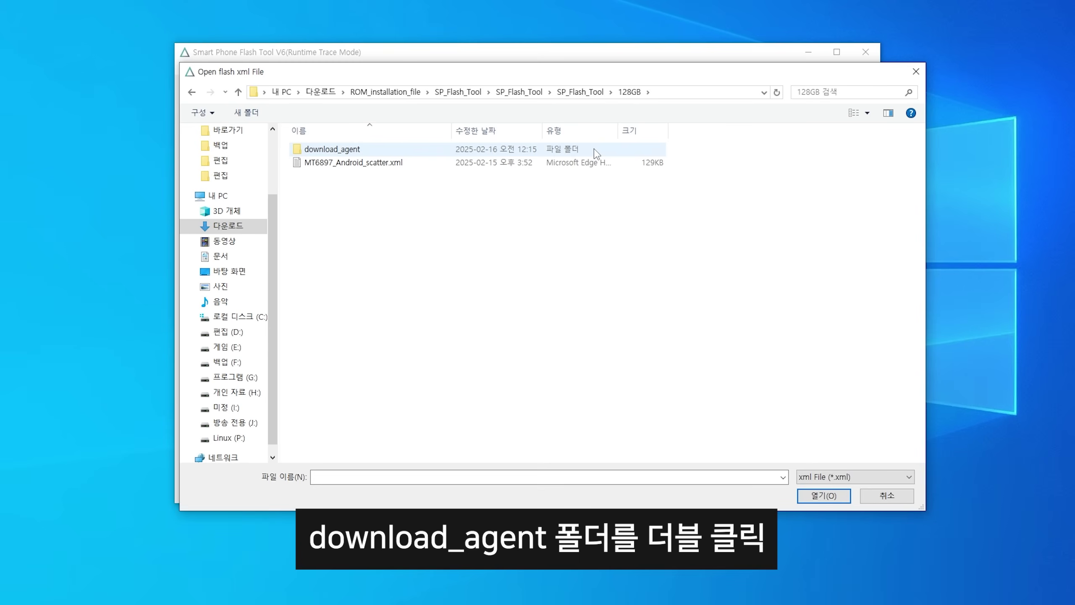
{"action": "double_click", "coordinate": [597, 153]}
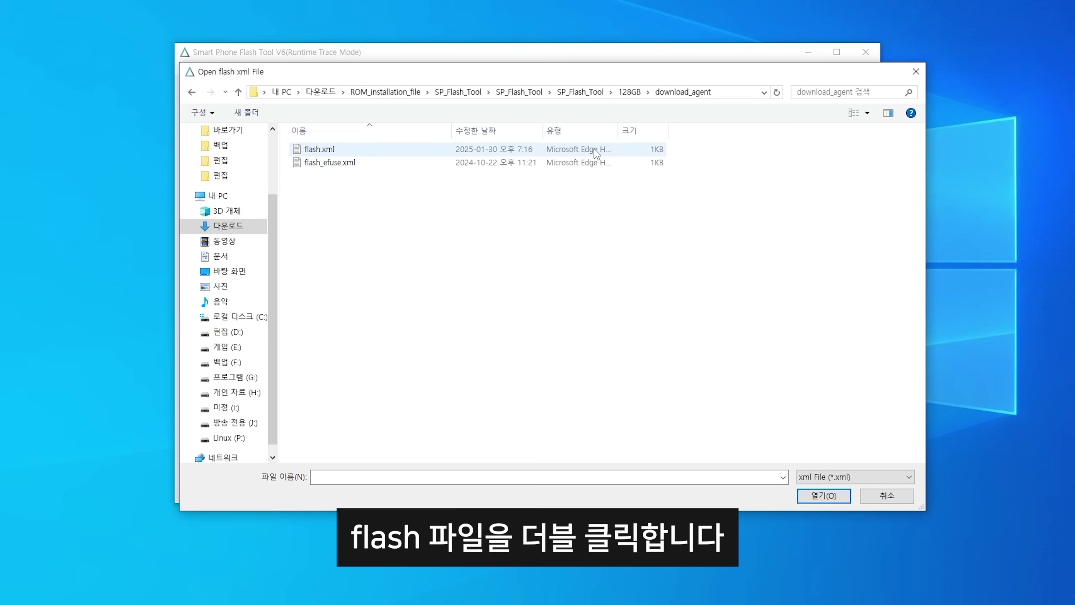
{"action": "double_click", "coordinate": [597, 154]}
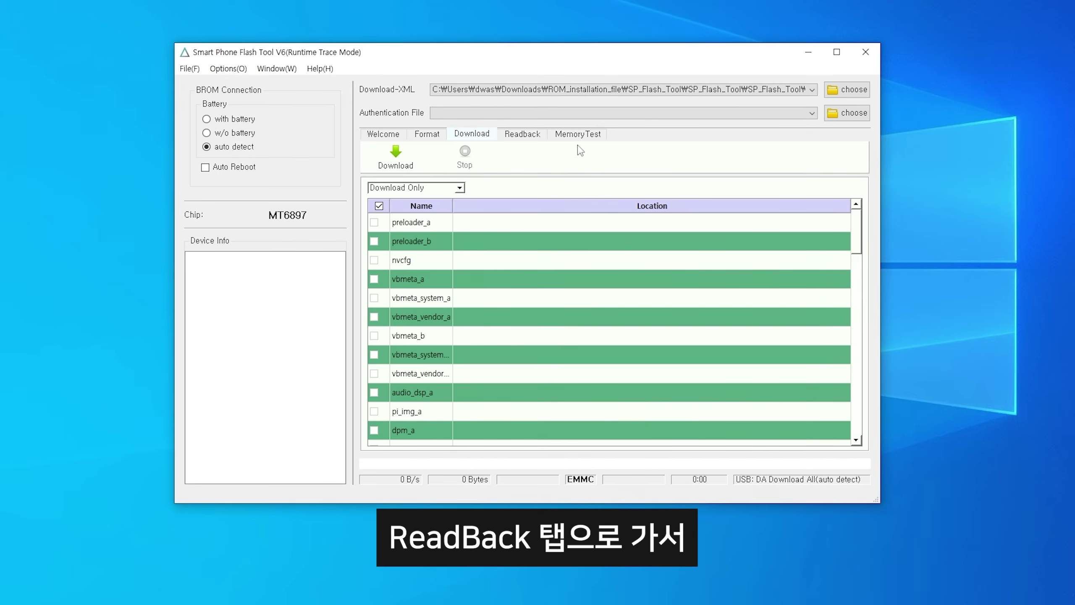
Step: Set Readback to Auto mode and read the tablet's partition table with Read PT
{"action": "left_click", "coordinate": [545, 135]}
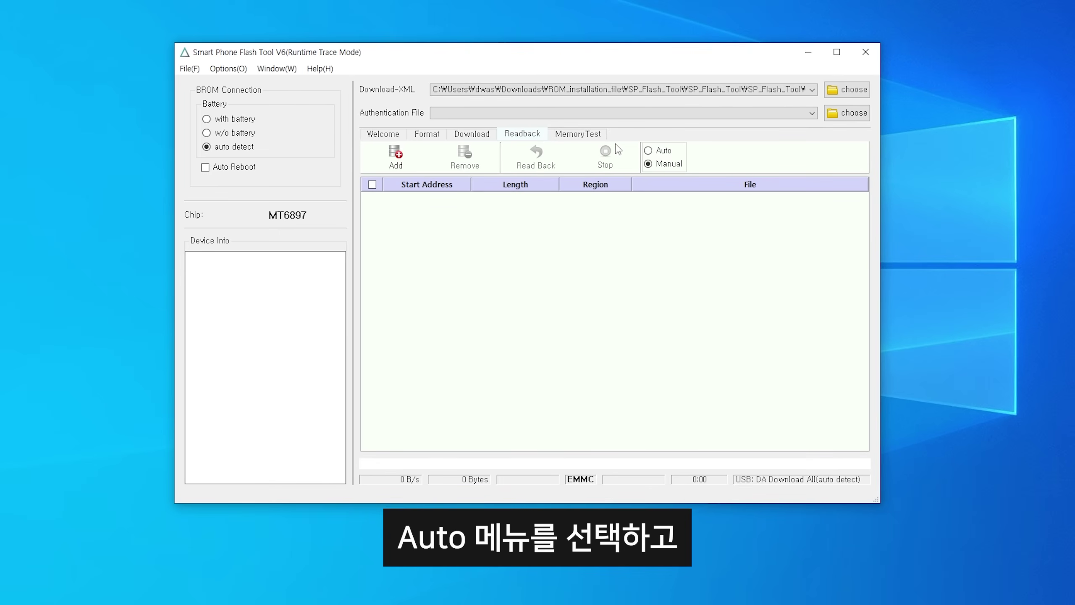
{"action": "left_click", "coordinate": [649, 152]}
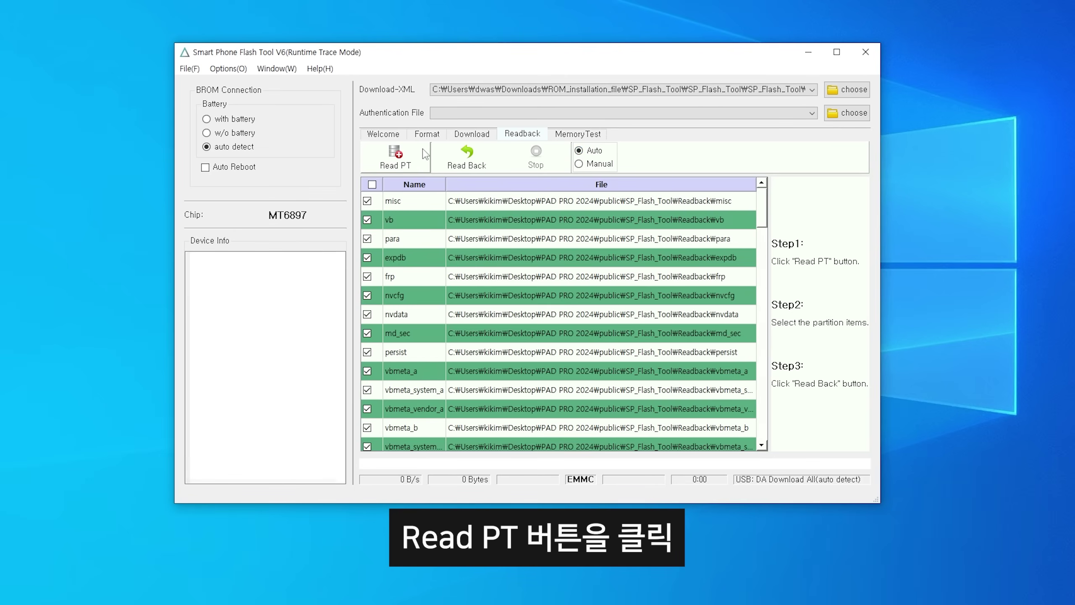
{"action": "left_click", "coordinate": [409, 151]}
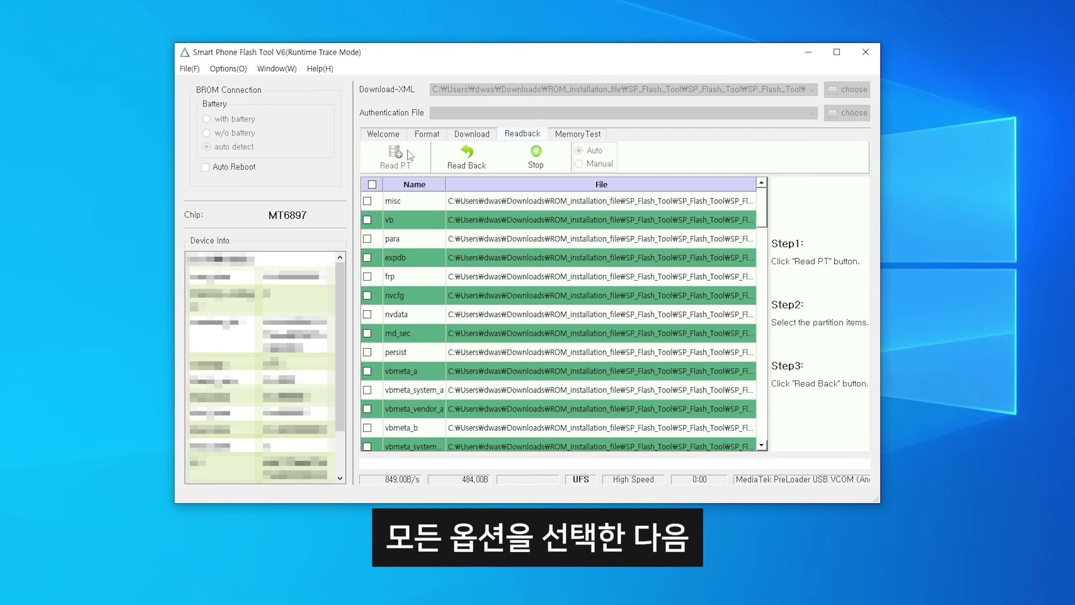
Step: Read back all partitions except userdata from the tablet and dismiss the completion dialog
{"action": "left_click", "coordinate": [372, 184]}
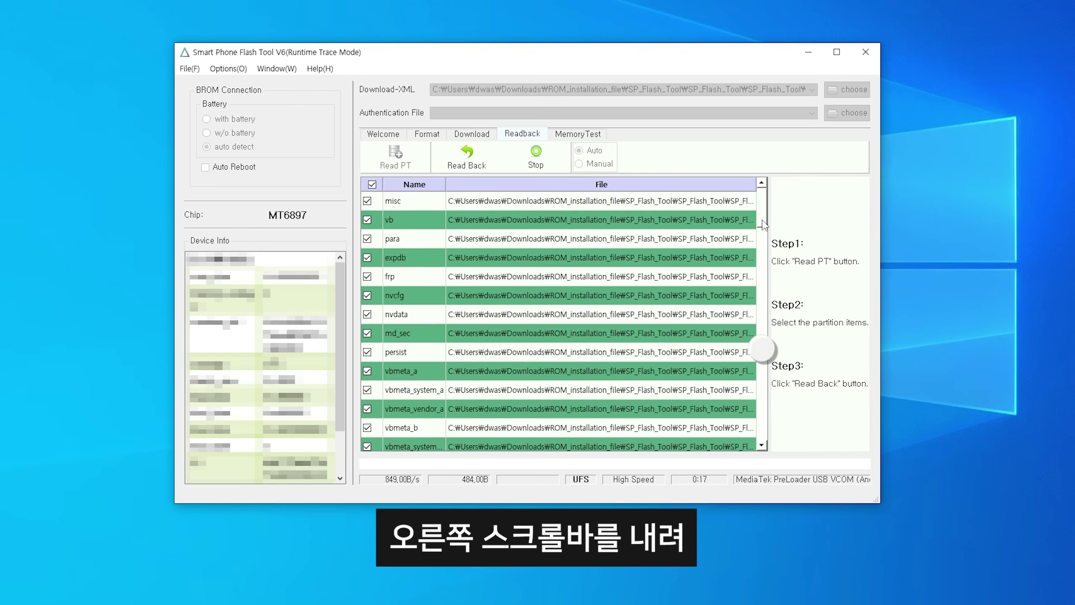
{"action": "left_click_drag", "start_coordinate": [764, 224], "coordinate": [764, 440]}
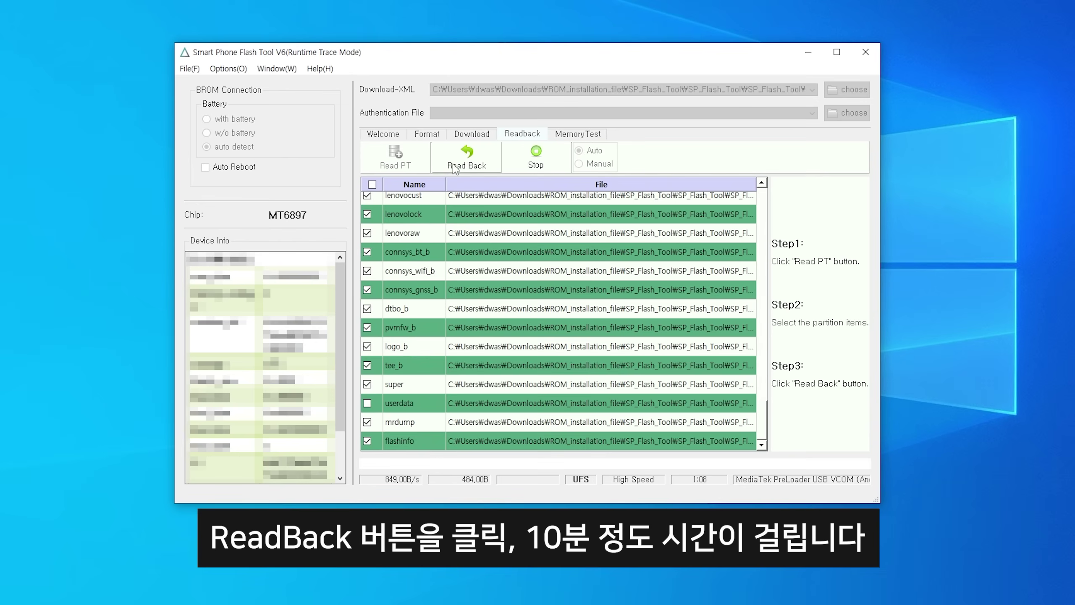
{"action": "left_click", "coordinate": [462, 153]}
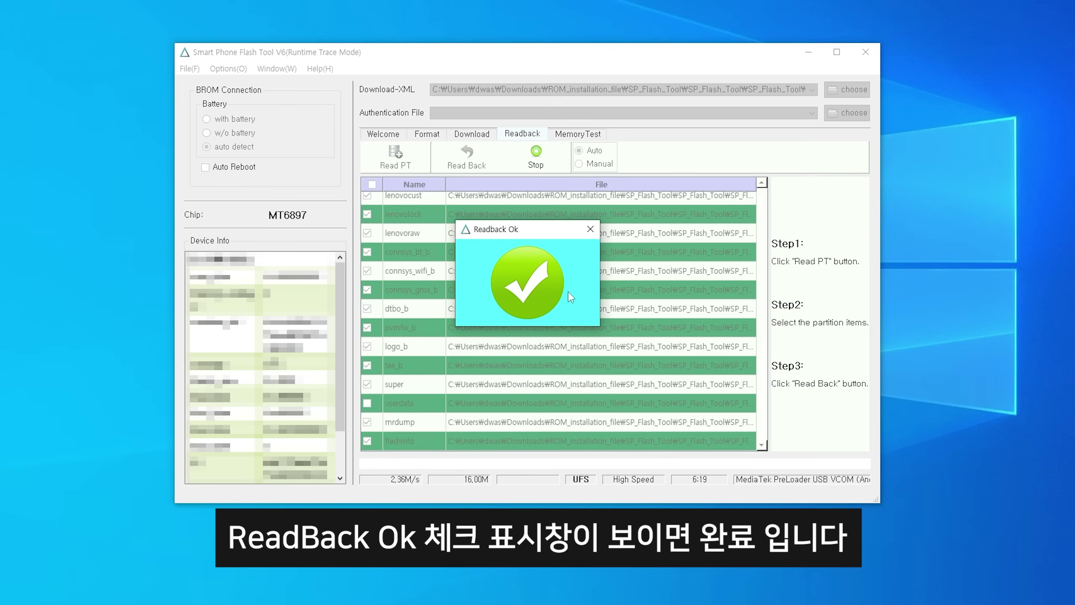
{"action": "left_click", "coordinate": [592, 238]}
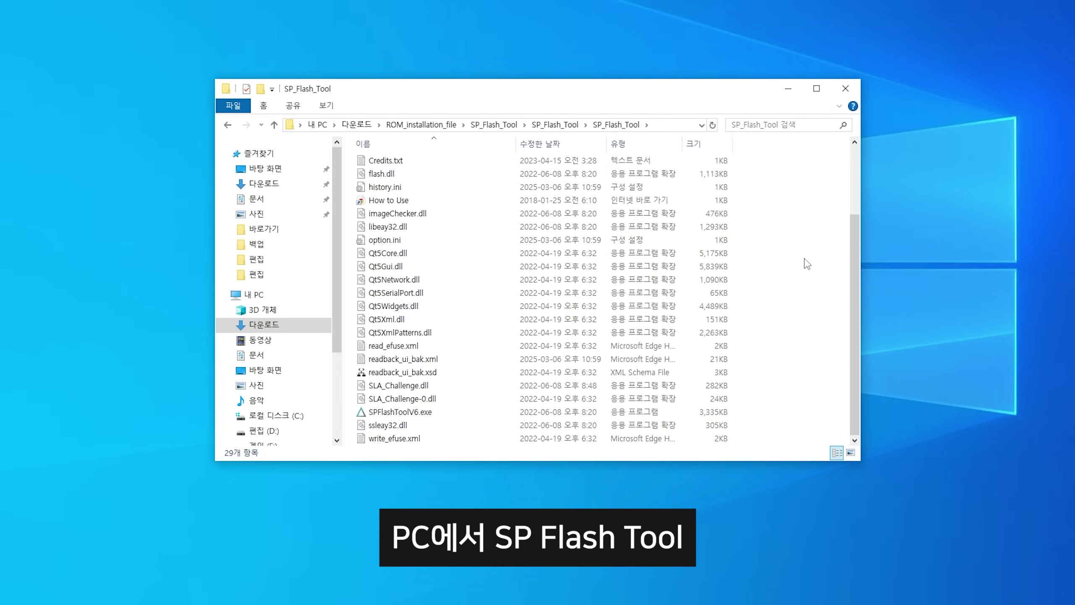
Step: Locate and select the Readback folder inside the innermost SP_Flash_Tool folder
{"action": "left_click_drag", "start_coordinate": [856, 235], "coordinate": [855, 166]}
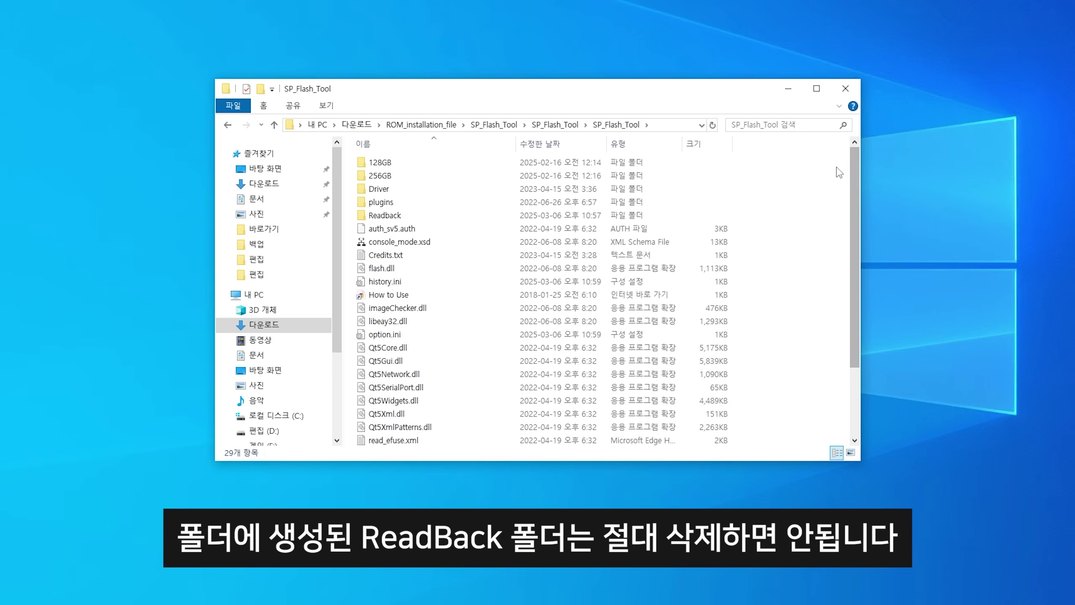
{"action": "left_click", "coordinate": [591, 218]}
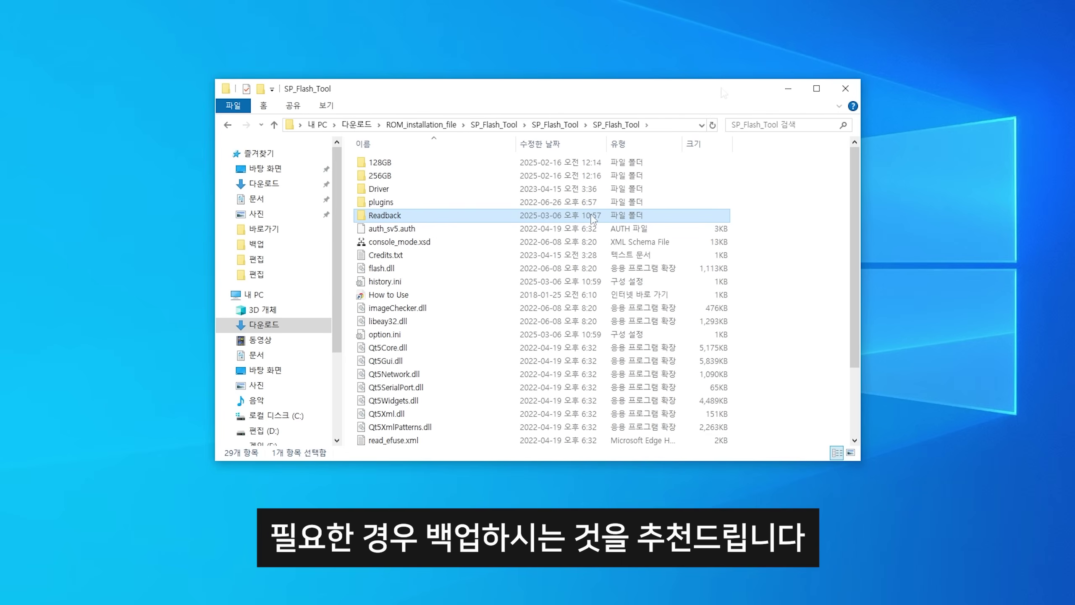
Step: Expand the Ports (COM & LPT) category in Device Manager to check for the tablet's PreLoader device, and minimize the window
{"action": "left_click", "coordinate": [789, 89]}
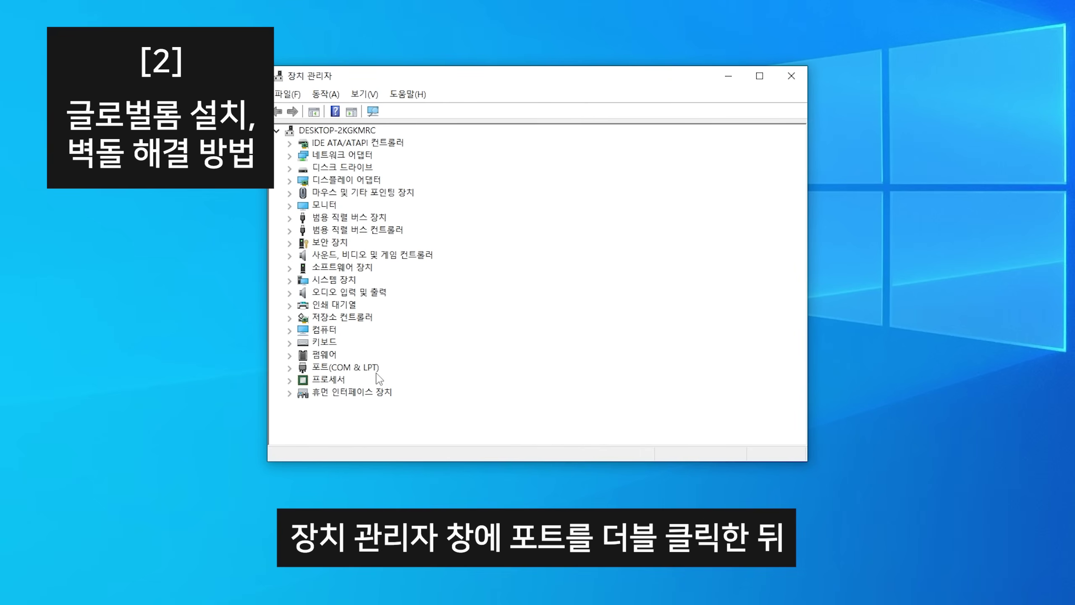
{"action": "double_click", "coordinate": [378, 368]}
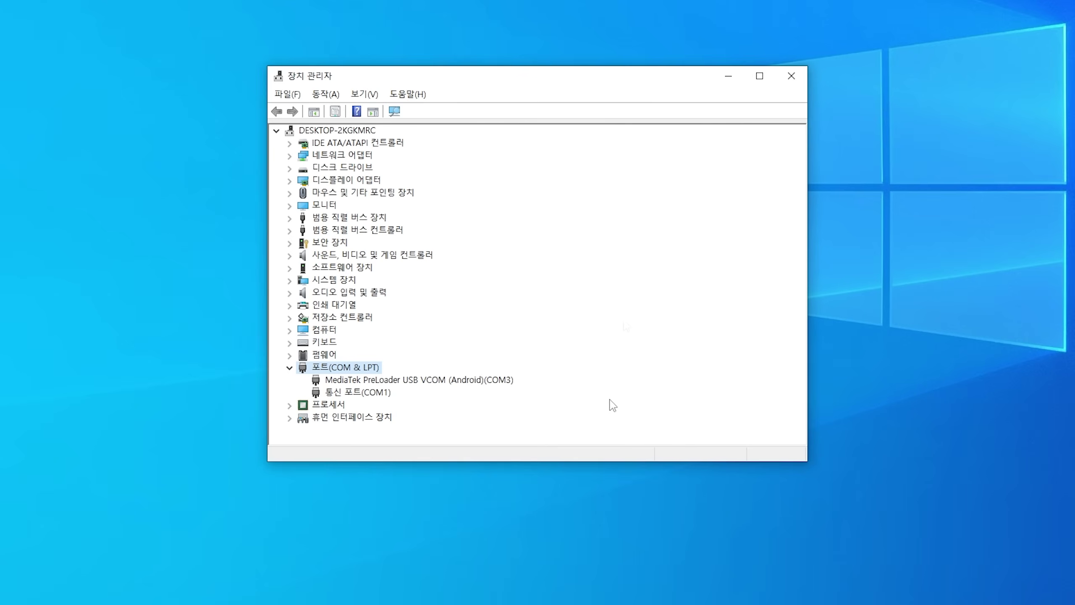
{"action": "left_click", "coordinate": [722, 75]}
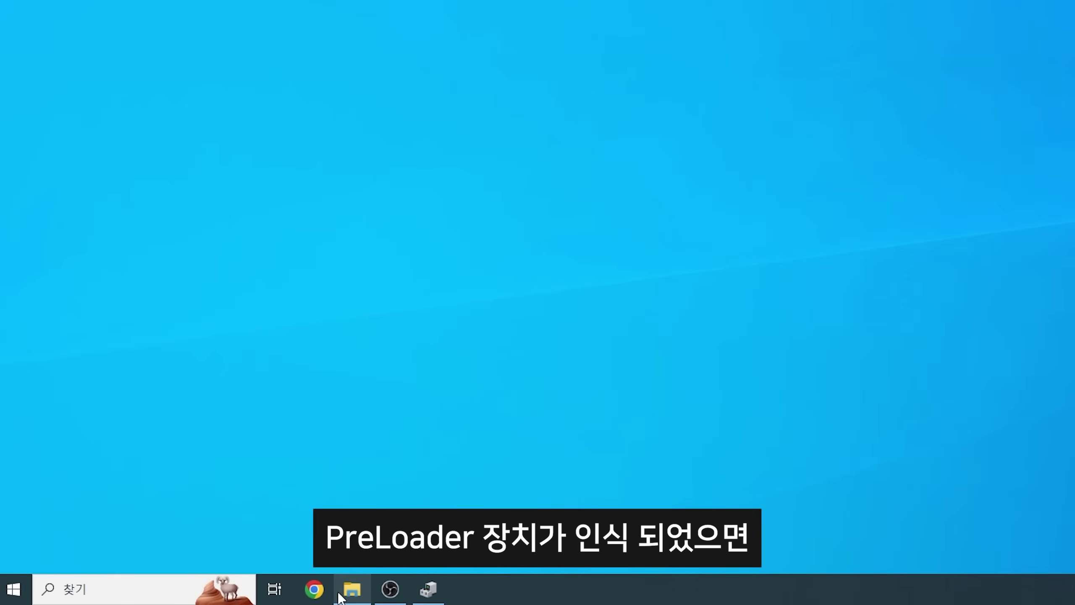
Step: In File Explorer, copy MT6897_Android_scatter(128GB).xml from the Scatter folder inside ROM_installation_file
{"action": "left_click", "coordinate": [341, 596]}
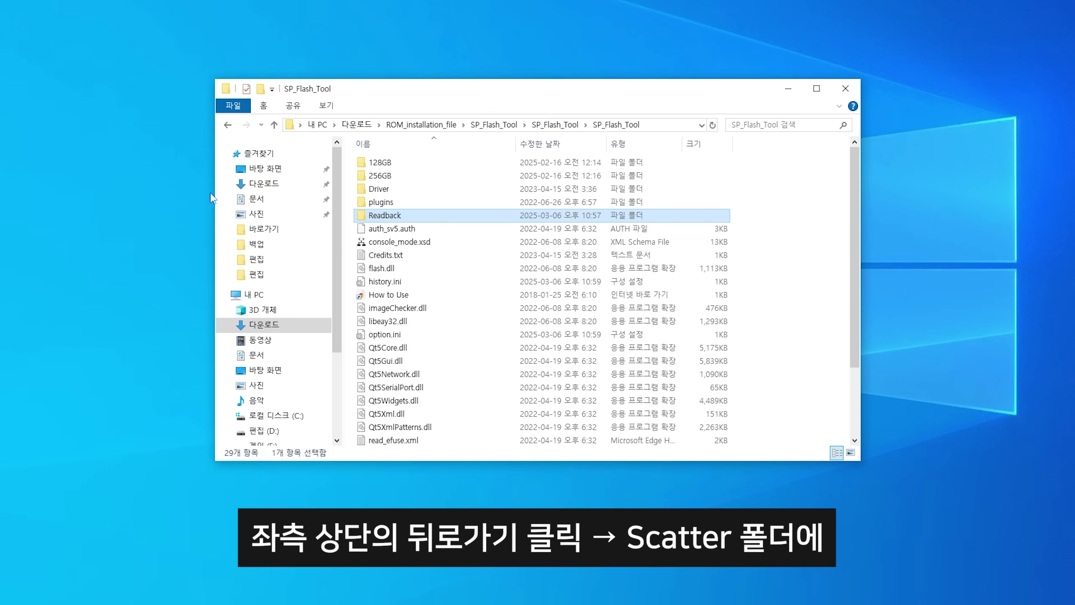
{"action": "left_click", "coordinate": [227, 125]}
{"action": "left_click", "coordinate": [227, 124]}
{"action": "left_click", "coordinate": [228, 124]}
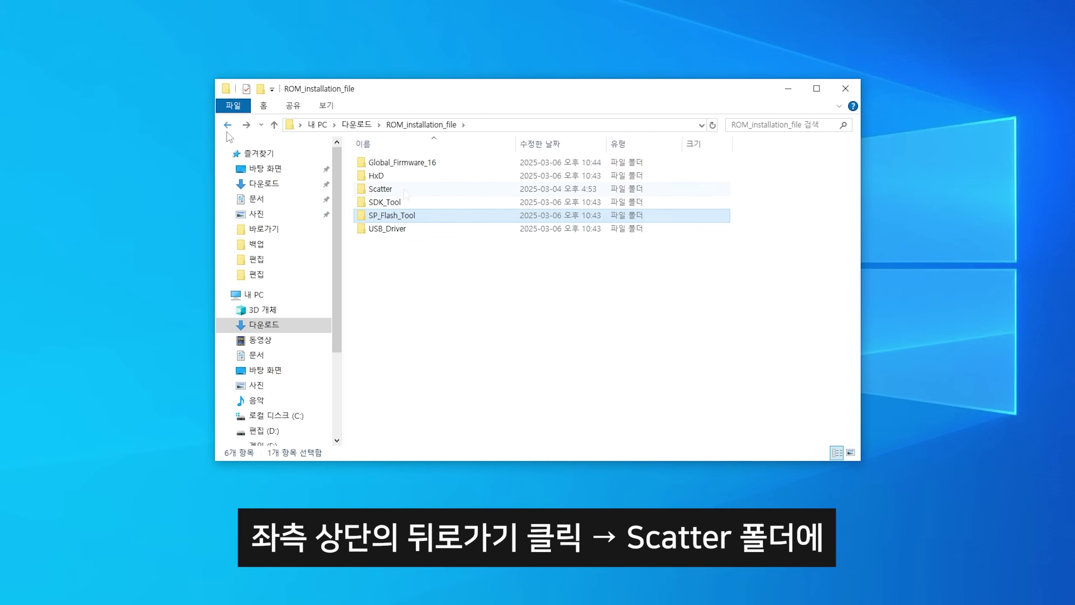
{"action": "left_click", "coordinate": [381, 189]}
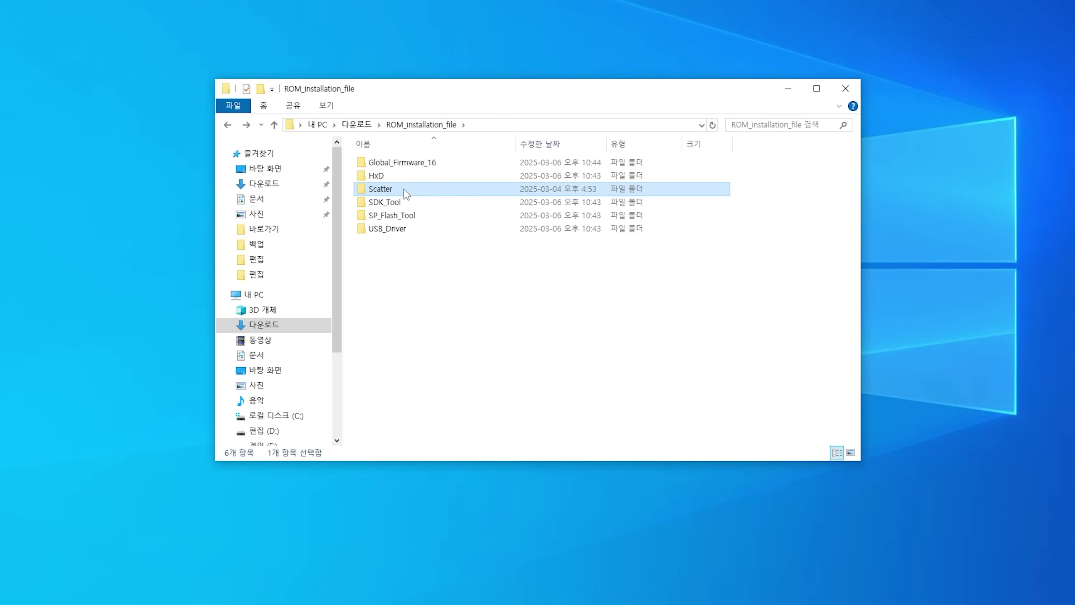
{"action": "double_click", "coordinate": [404, 191]}
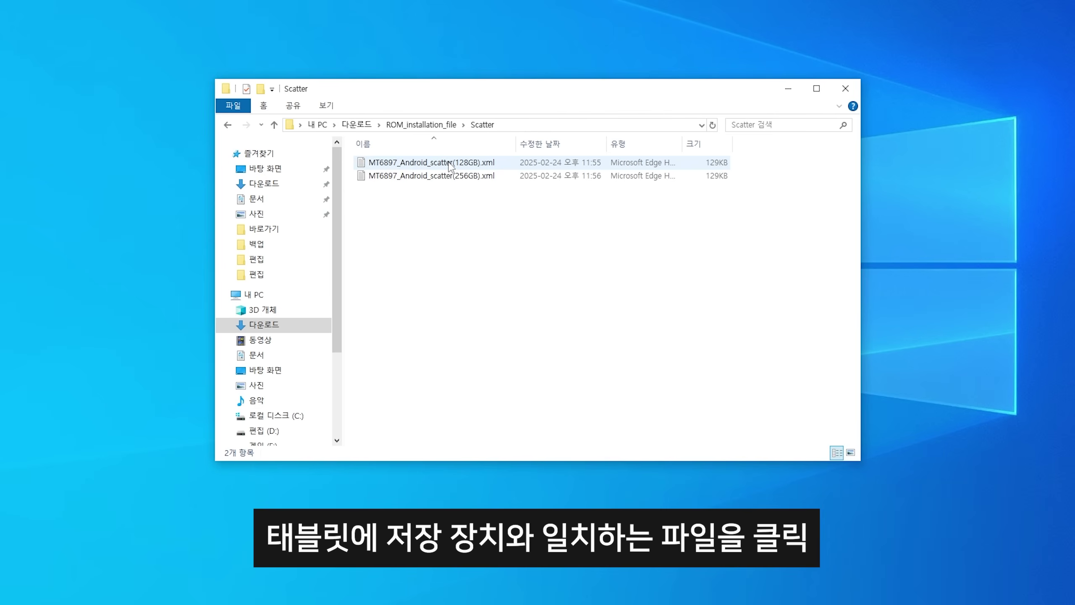
{"action": "left_click", "coordinate": [450, 166]}
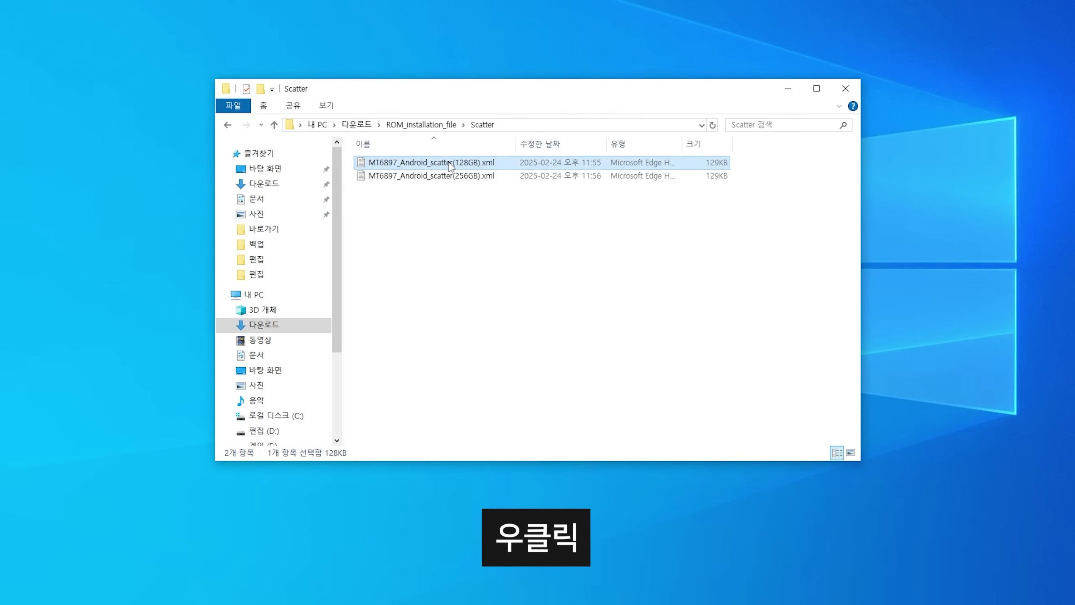
{"action": "right_click", "coordinate": [451, 166]}
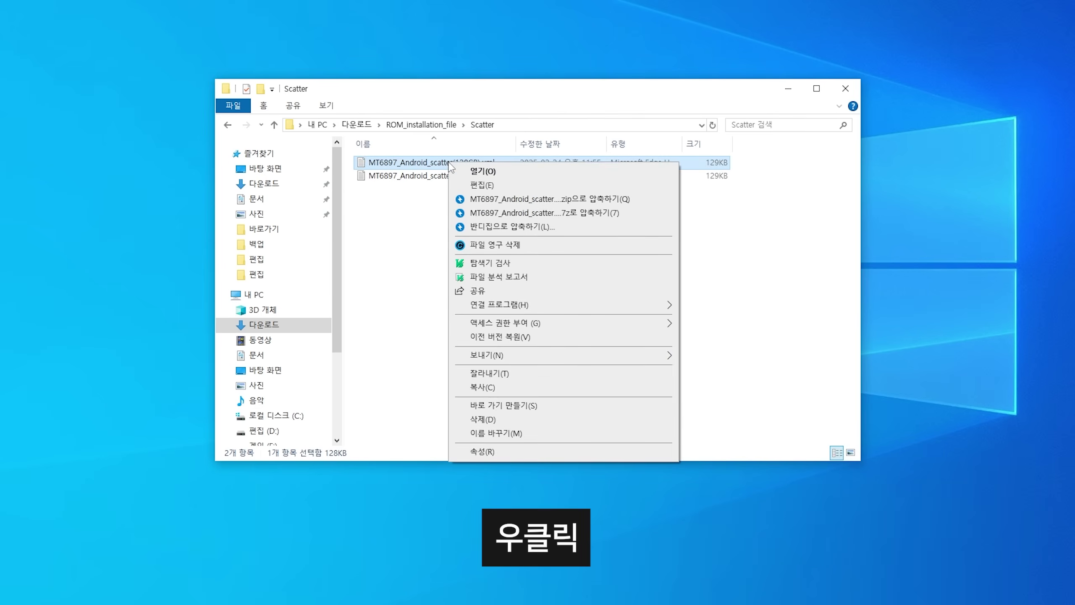
{"action": "left_click", "coordinate": [561, 388]}
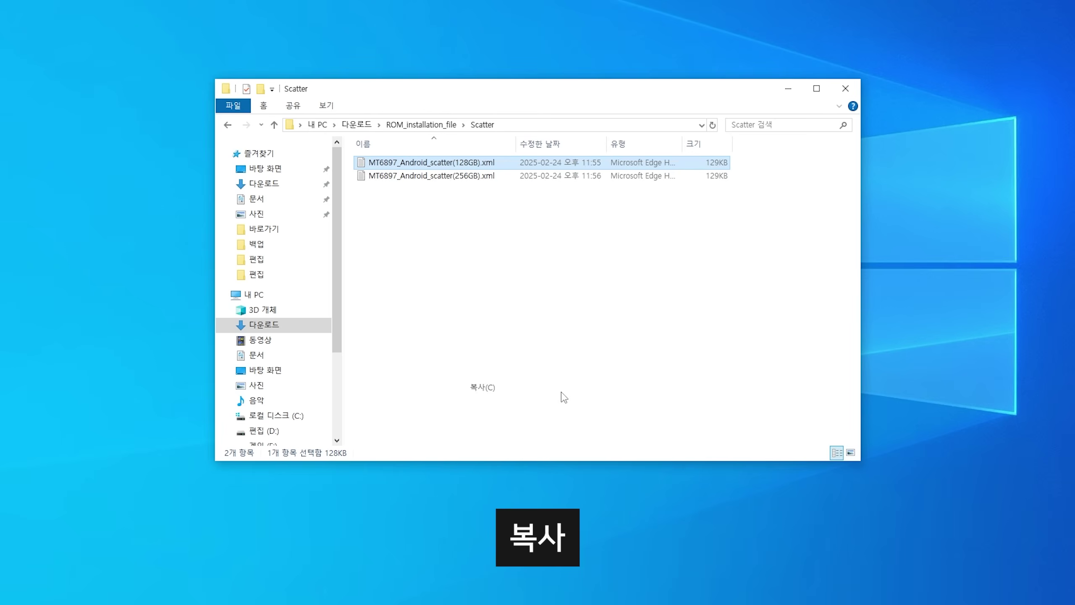
Step: Paste the copied scatter file into the image folder of the innermost TB373FU_ROW_OPEN_USER firmware folder under Global_Firmware_16
{"action": "left_click", "coordinate": [228, 125]}
{"action": "left_click", "coordinate": [449, 166]}
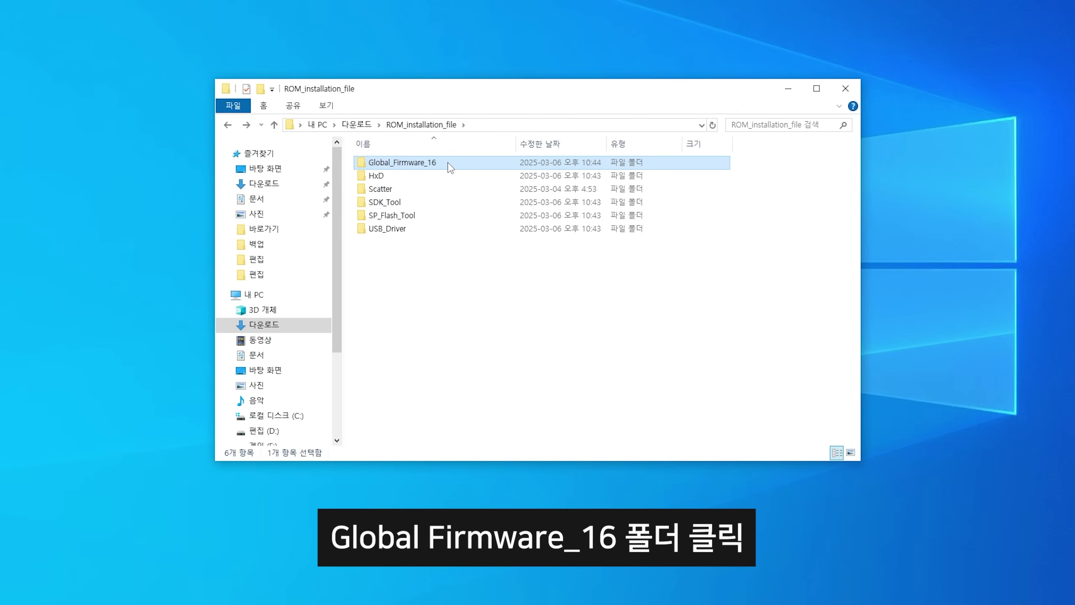
{"action": "double_click", "coordinate": [450, 166]}
{"action": "left_click", "coordinate": [450, 166]}
{"action": "double_click", "coordinate": [450, 166]}
{"action": "left_click", "coordinate": [450, 166]}
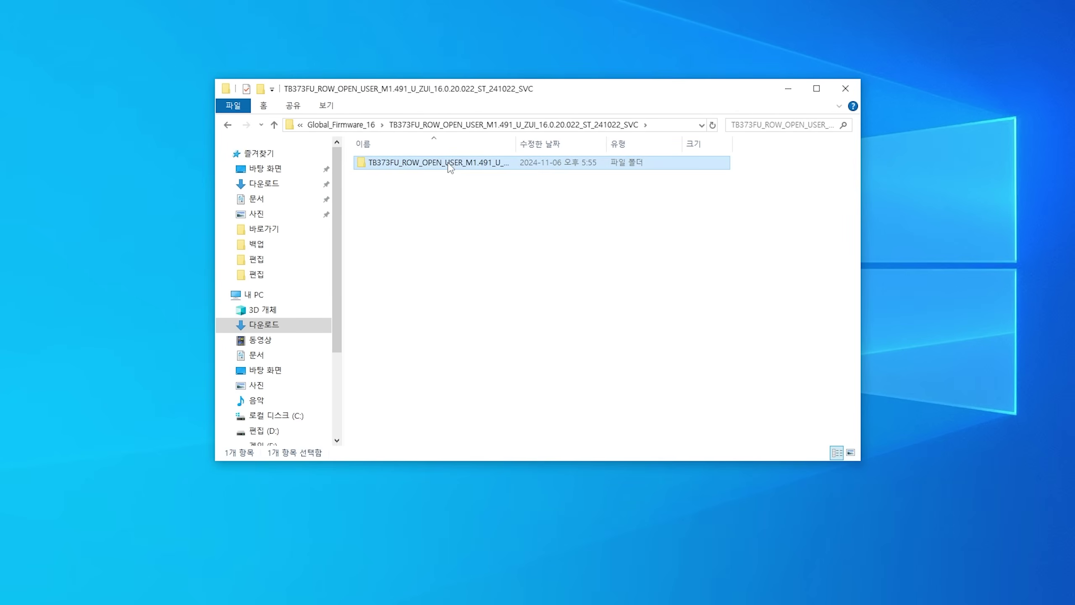
{"action": "double_click", "coordinate": [450, 166]}
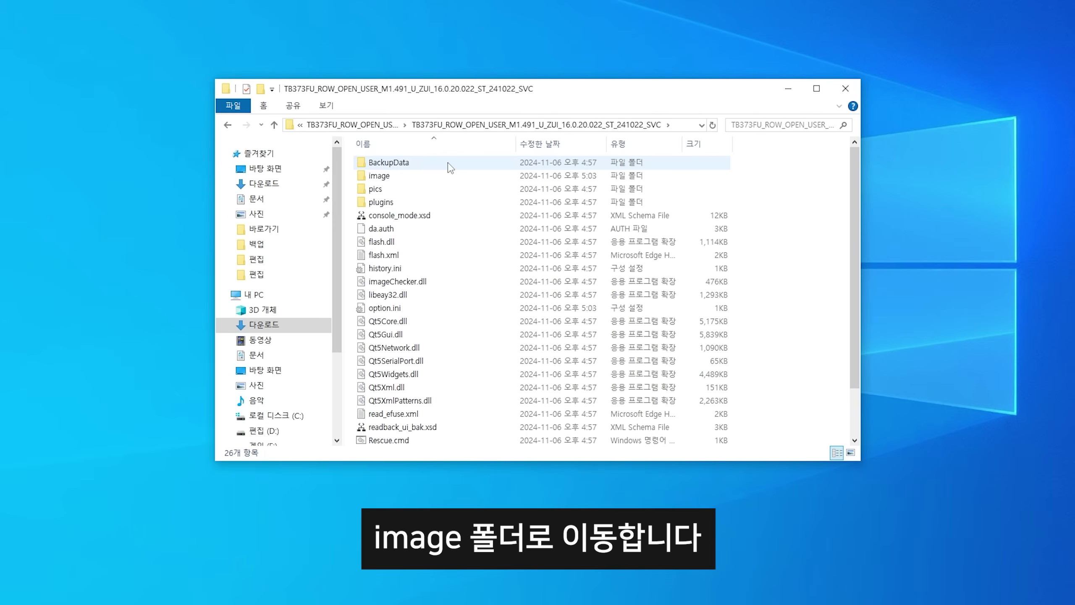
{"action": "double_click", "coordinate": [452, 175]}
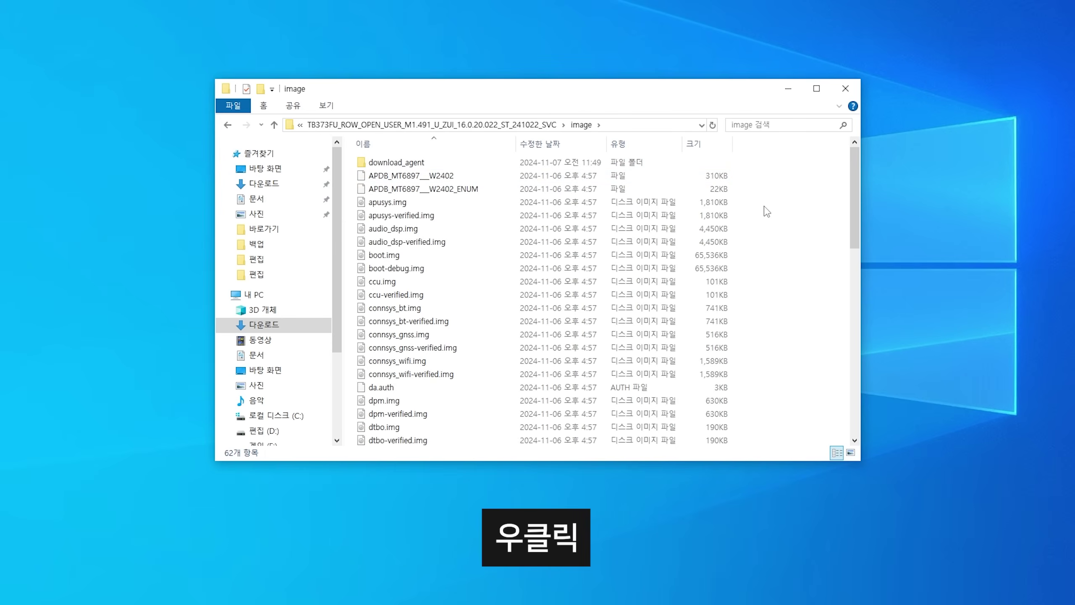
{"action": "right_click", "coordinate": [764, 206]}
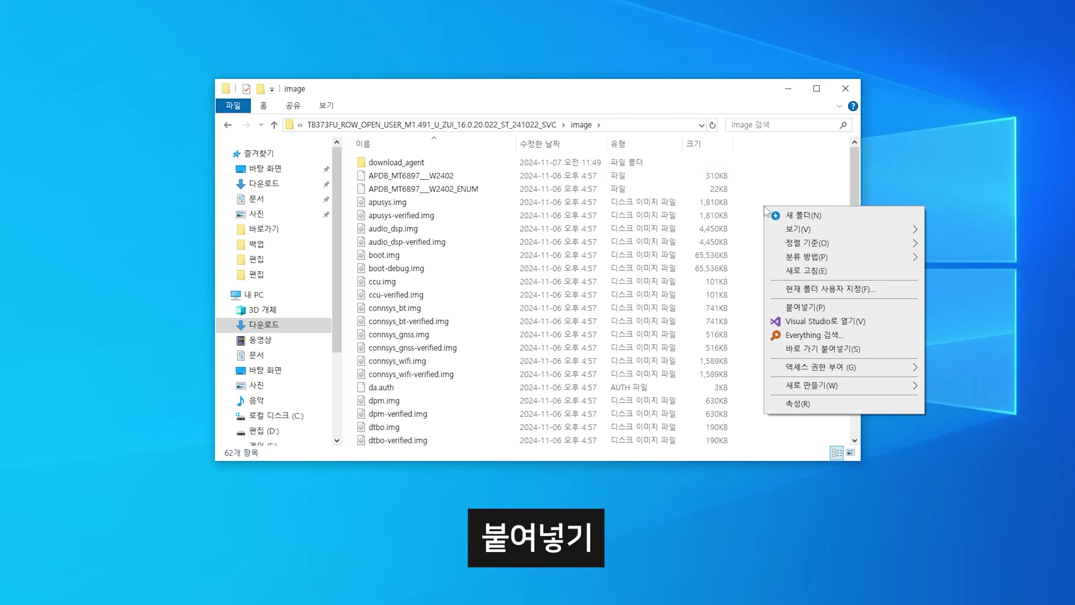
{"action": "left_click", "coordinate": [807, 307]}
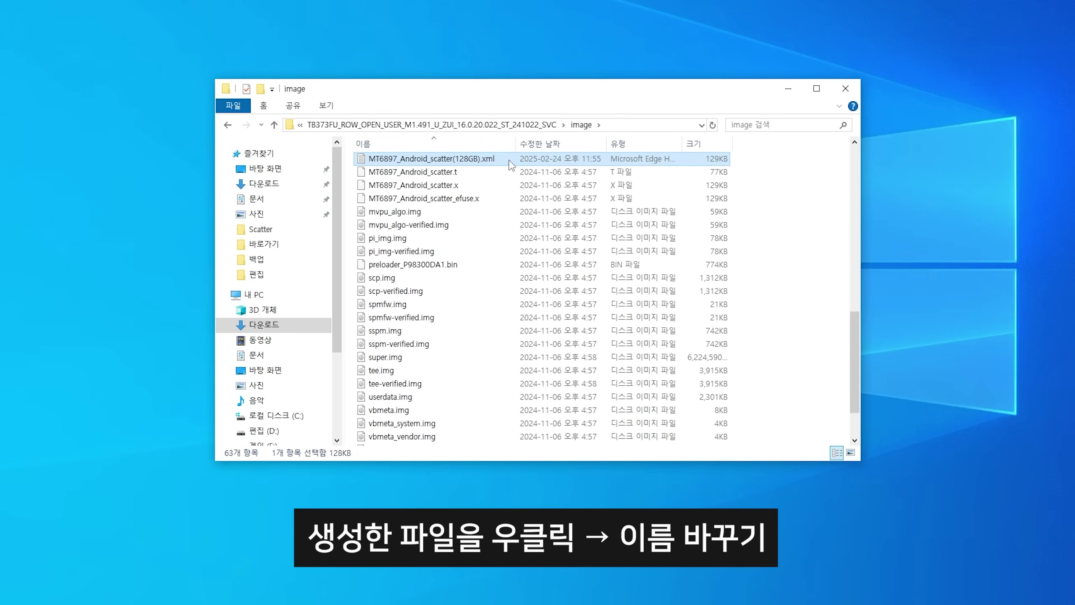
Step: Rename the pasted scatter file to MT6897_Android_scatter.xml by removing the (128GB) part
{"action": "right_click", "coordinate": [510, 161]}
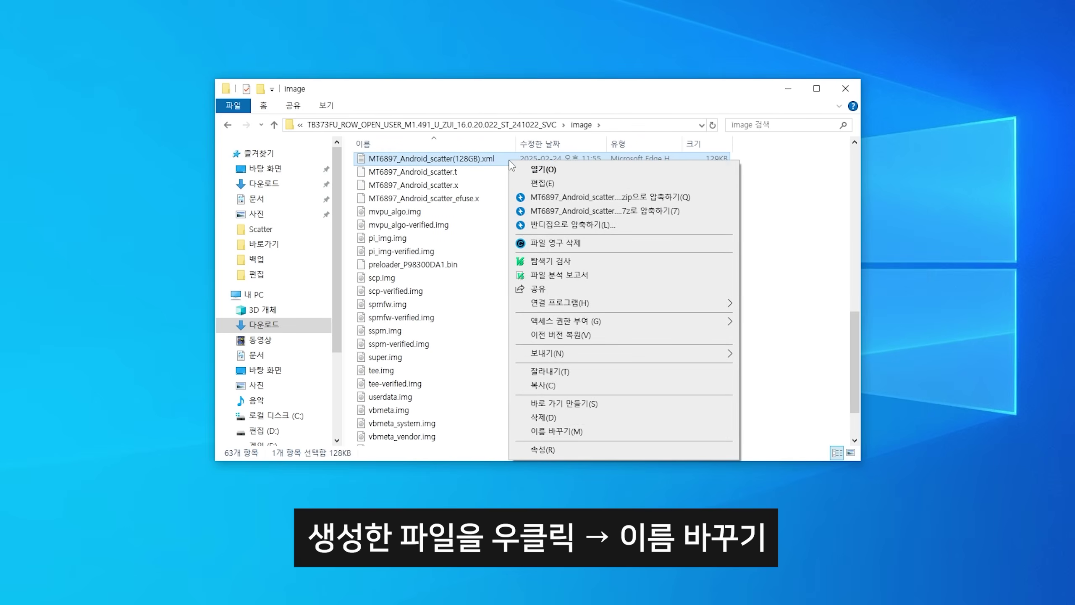
{"action": "left_click", "coordinate": [641, 431]}
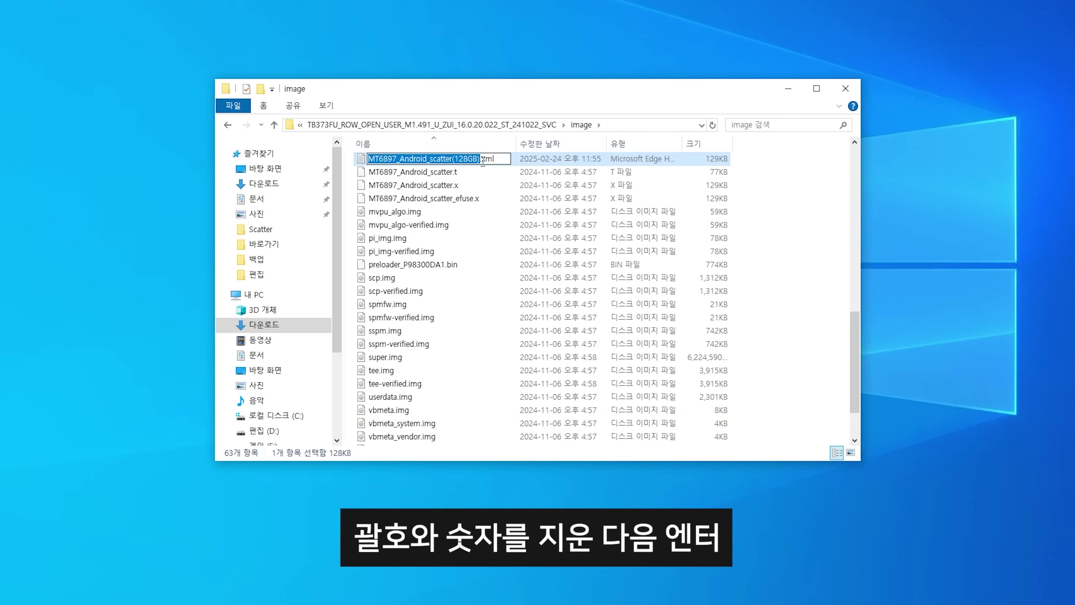
{"action": "left_click_drag", "start_coordinate": [482, 160], "coordinate": [454, 157]}
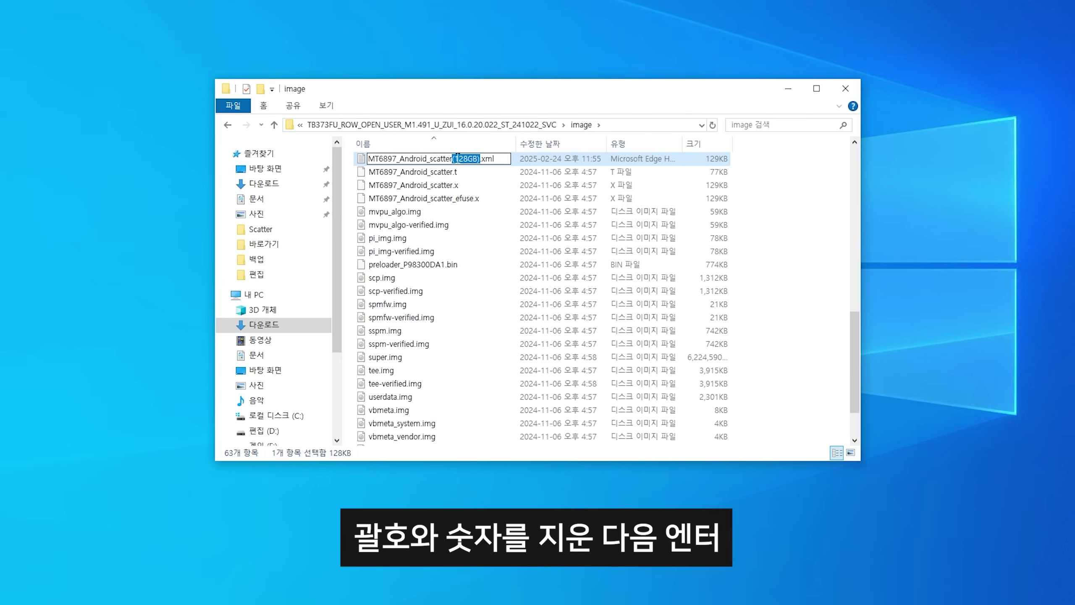
{"action": "key", "text": "BackSpace"}
{"action": "key", "text": "Return"}
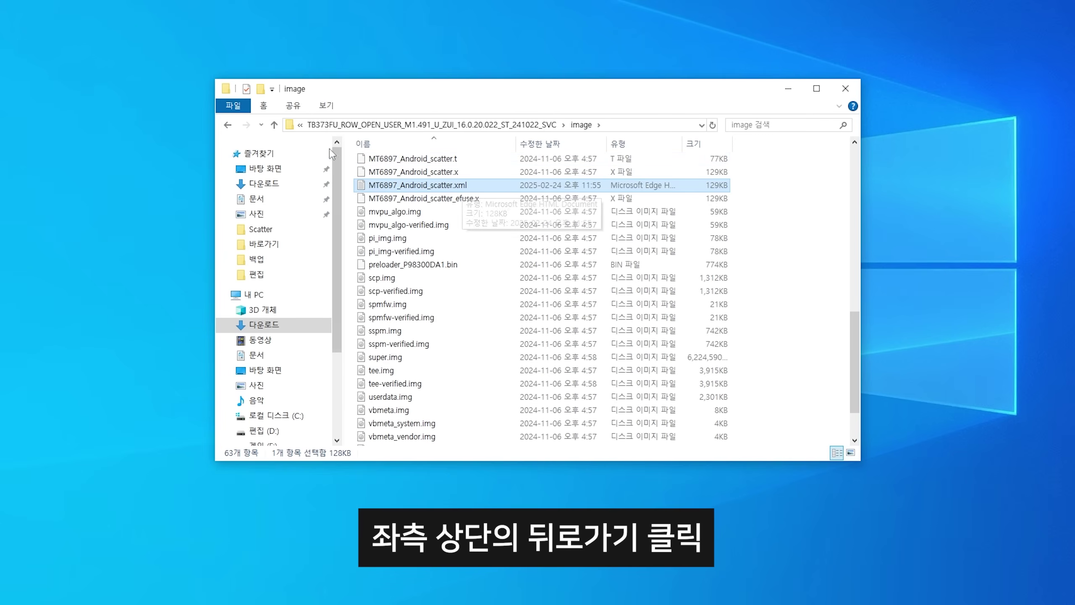
Step: Launch SPFlashToolV6.exe from the firmware folder that contains the image folder, allowing it to run past the SmartScreen block
{"action": "left_click", "coordinate": [229, 124]}
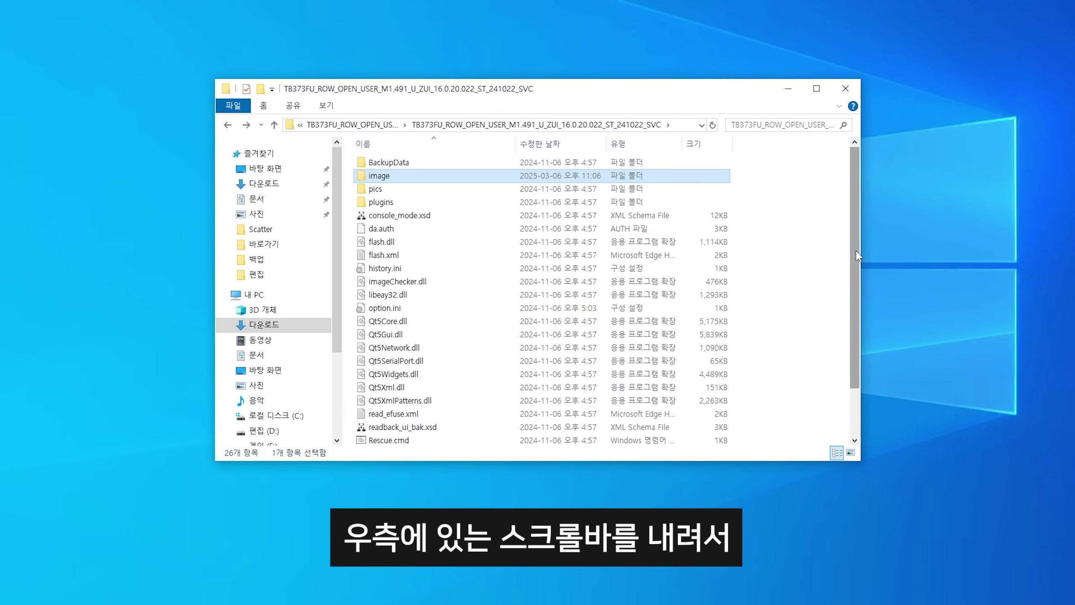
{"action": "left_click_drag", "start_coordinate": [856, 254], "coordinate": [851, 297]}
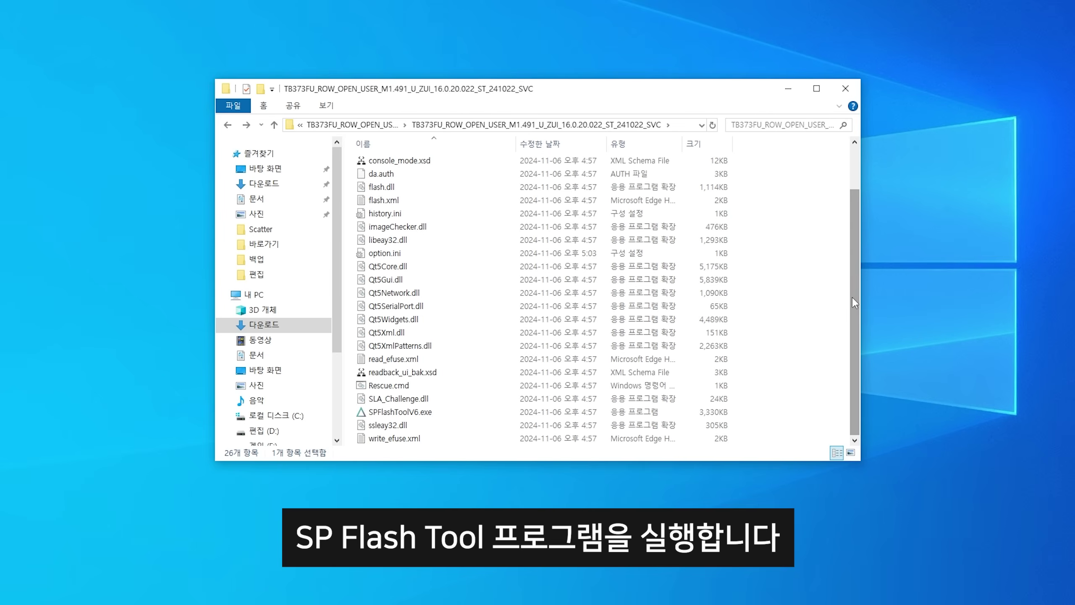
{"action": "double_click", "coordinate": [464, 409]}
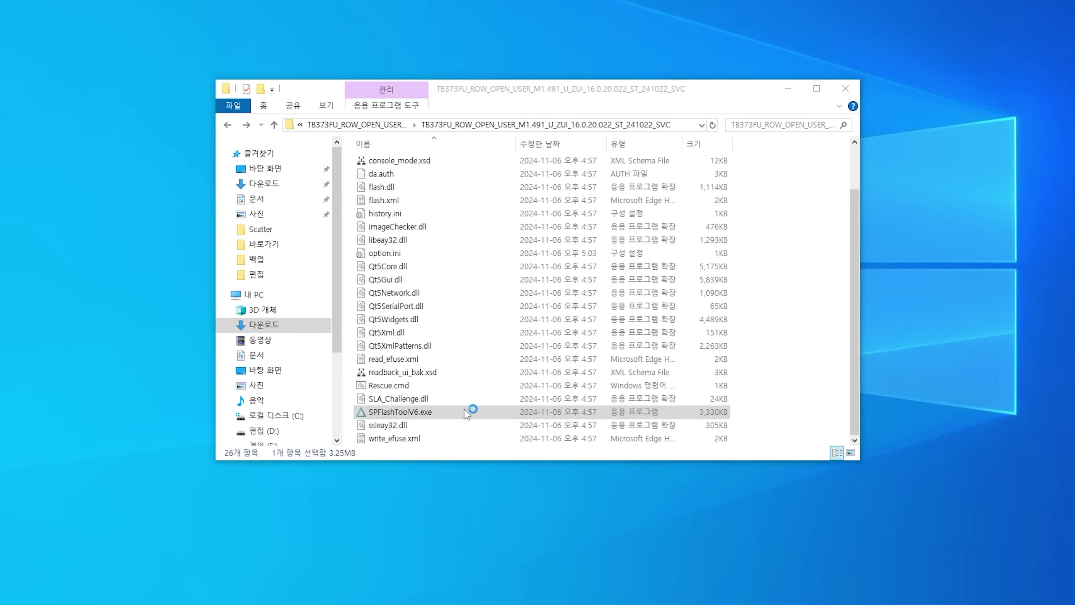
{"action": "left_click", "coordinate": [384, 150]}
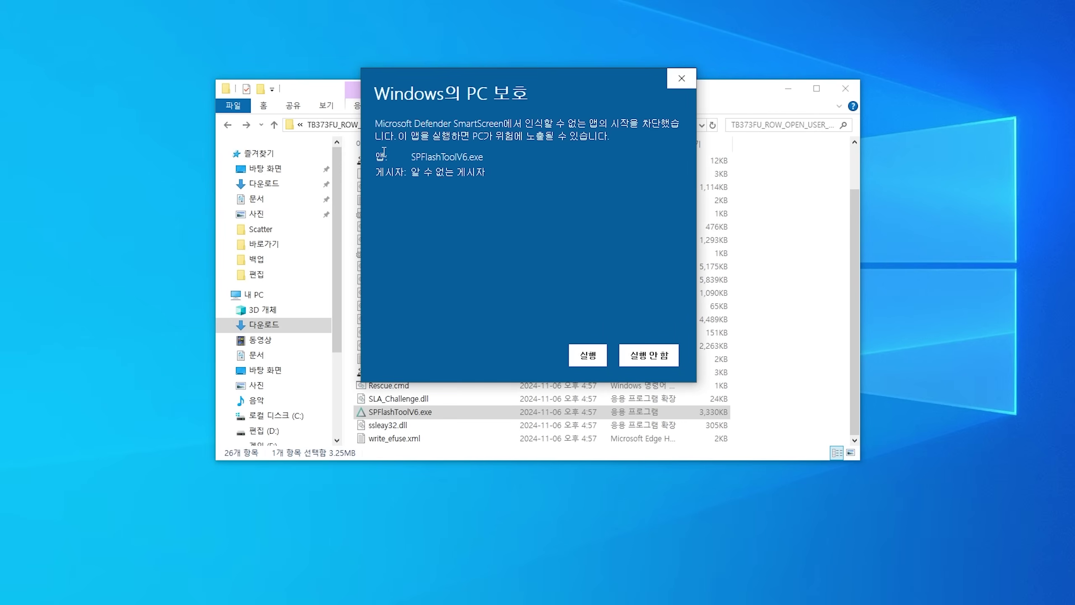
{"action": "left_click", "coordinate": [588, 355]}
{"action": "left_click", "coordinate": [614, 251]}
{"action": "left_click", "coordinate": [641, 256]}
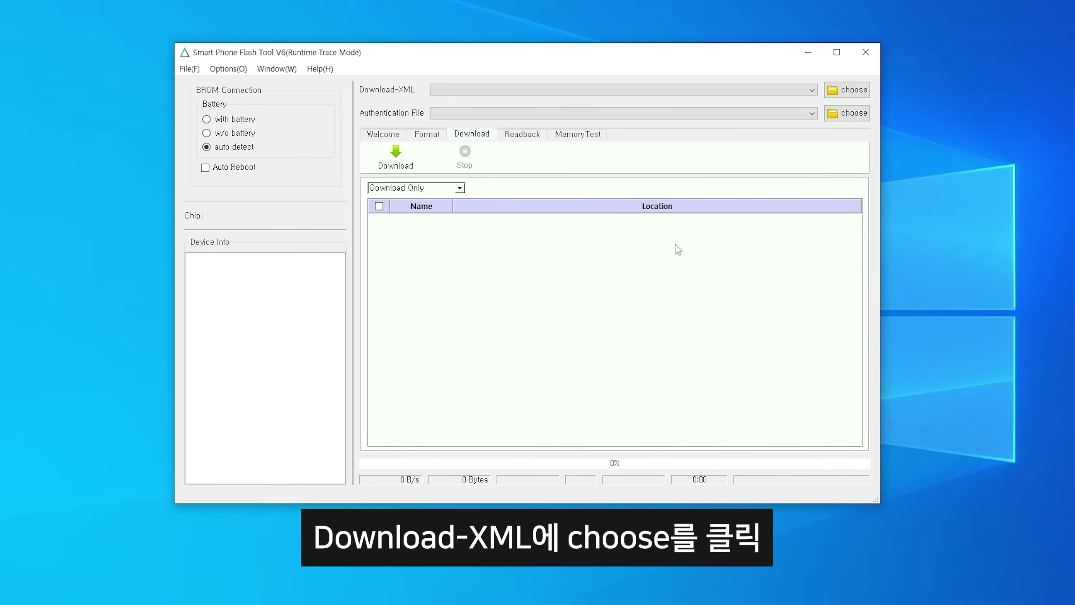
Step: Load flash.xml from the firmware's image/download_agent folder as the Download-XML file
{"action": "left_click", "coordinate": [844, 90]}
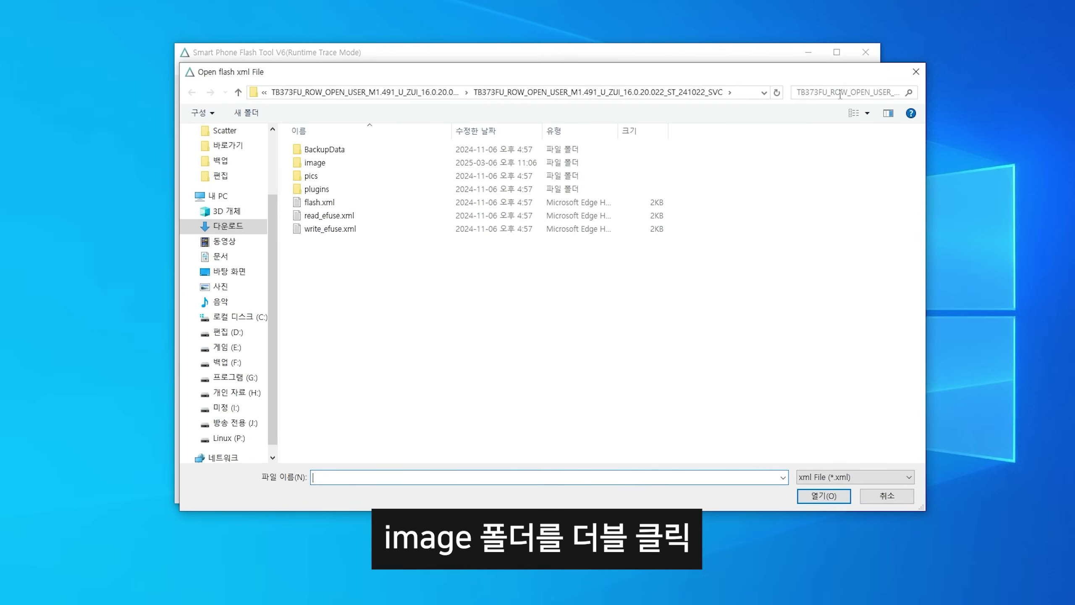
{"action": "double_click", "coordinate": [435, 167]}
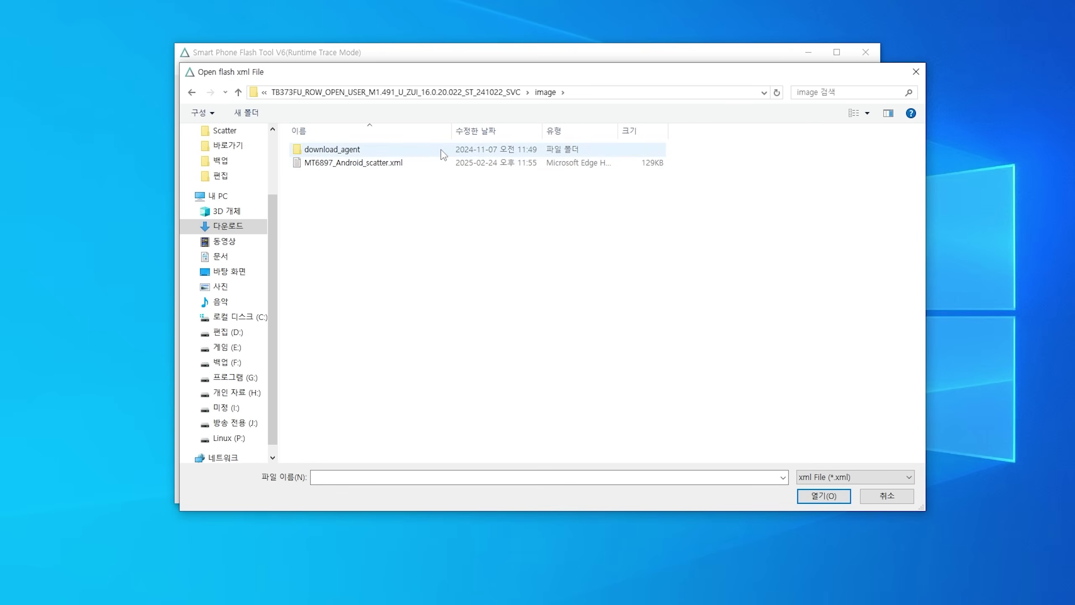
{"action": "double_click", "coordinate": [441, 149]}
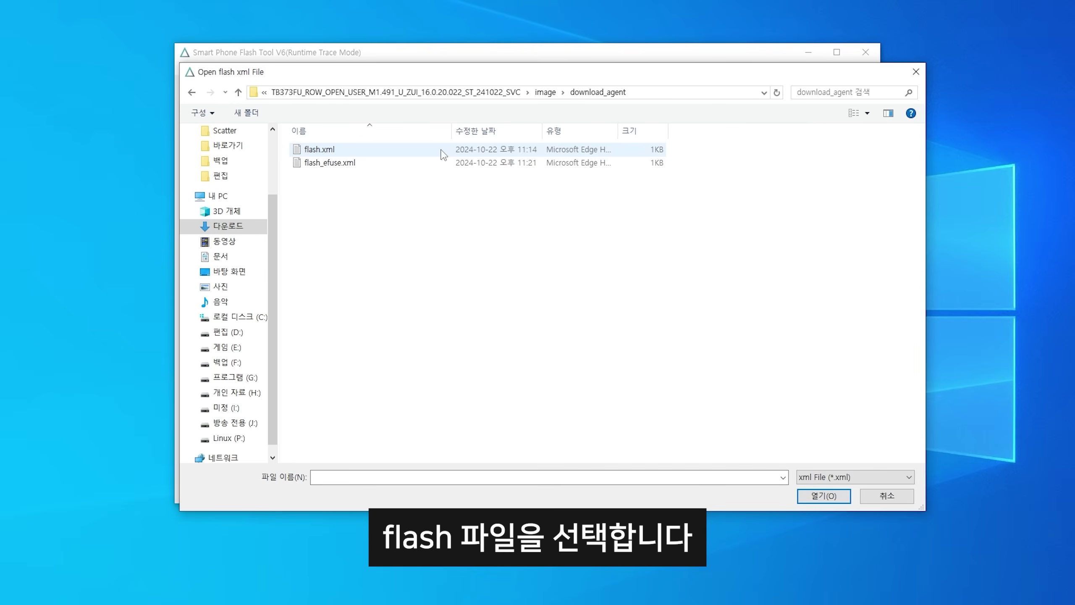
{"action": "double_click", "coordinate": [443, 150]}
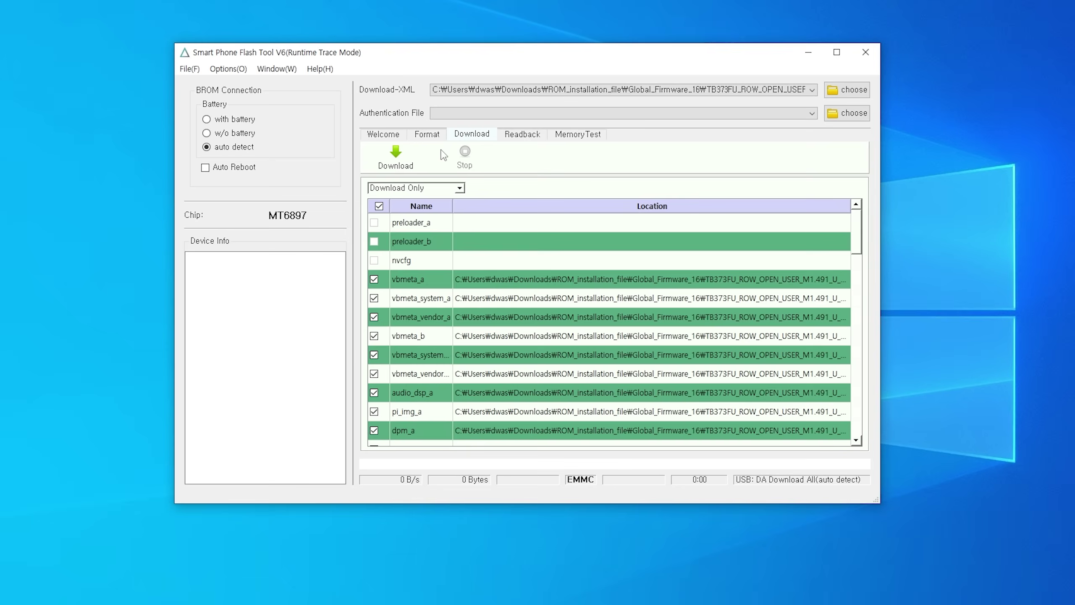
Step: Load da.auth from the firmware's image folder as the Authentication File
{"action": "left_click", "coordinate": [841, 115]}
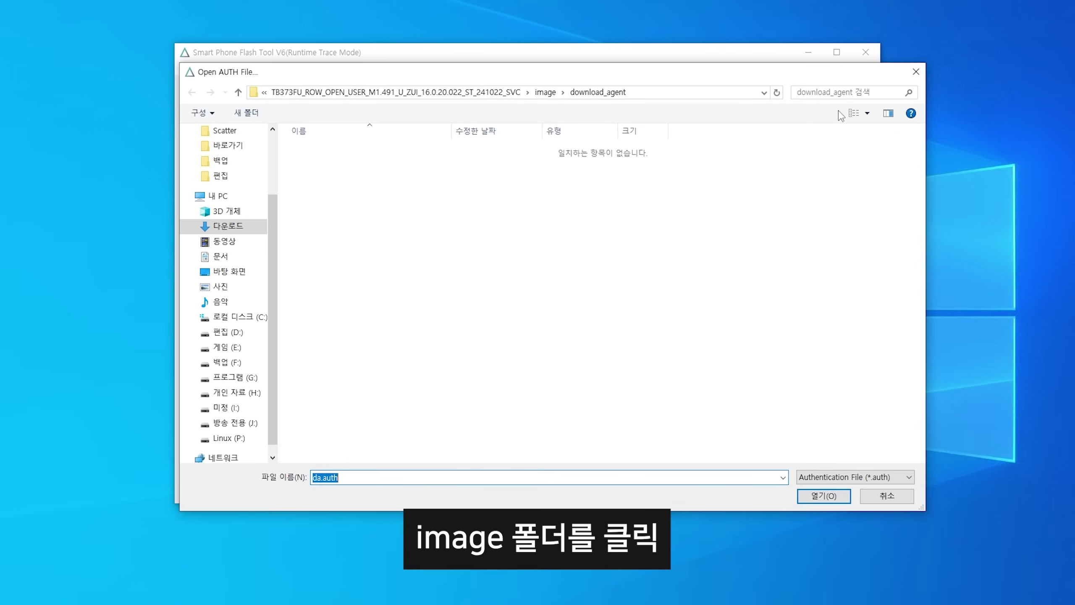
{"action": "left_click", "coordinate": [548, 92]}
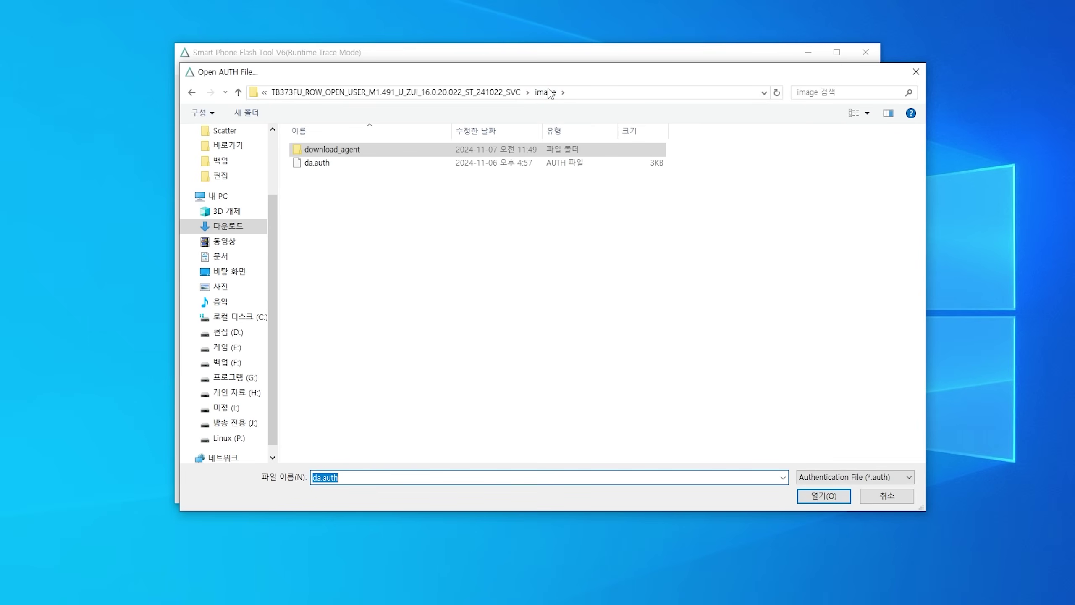
{"action": "double_click", "coordinate": [415, 165]}
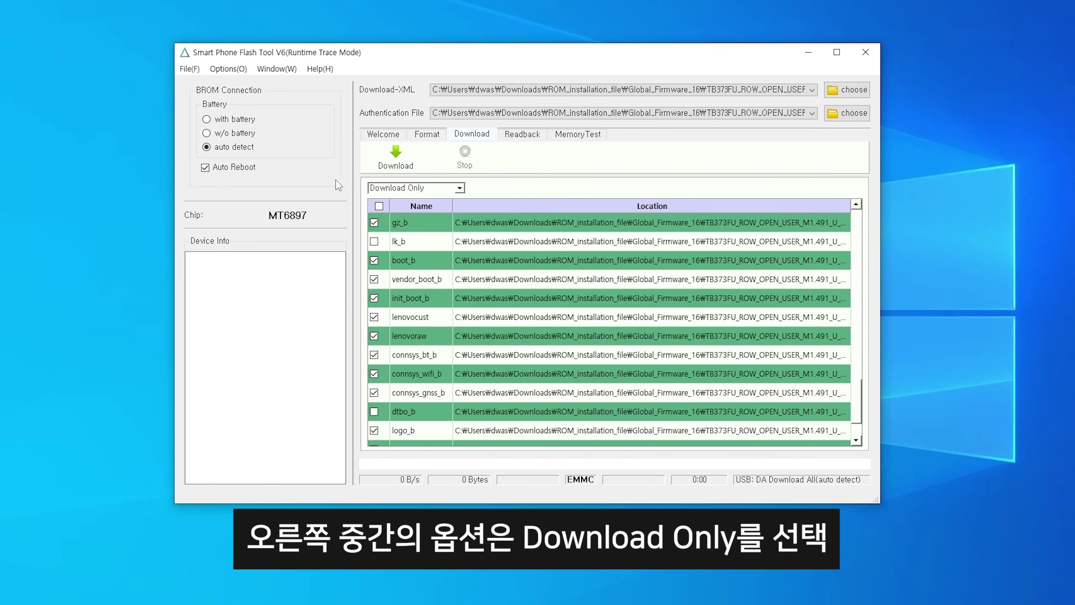
Step: Set the download mode to Download Only and start flashing the checked firmware partitions to the tablet
{"action": "left_click", "coordinate": [432, 191]}
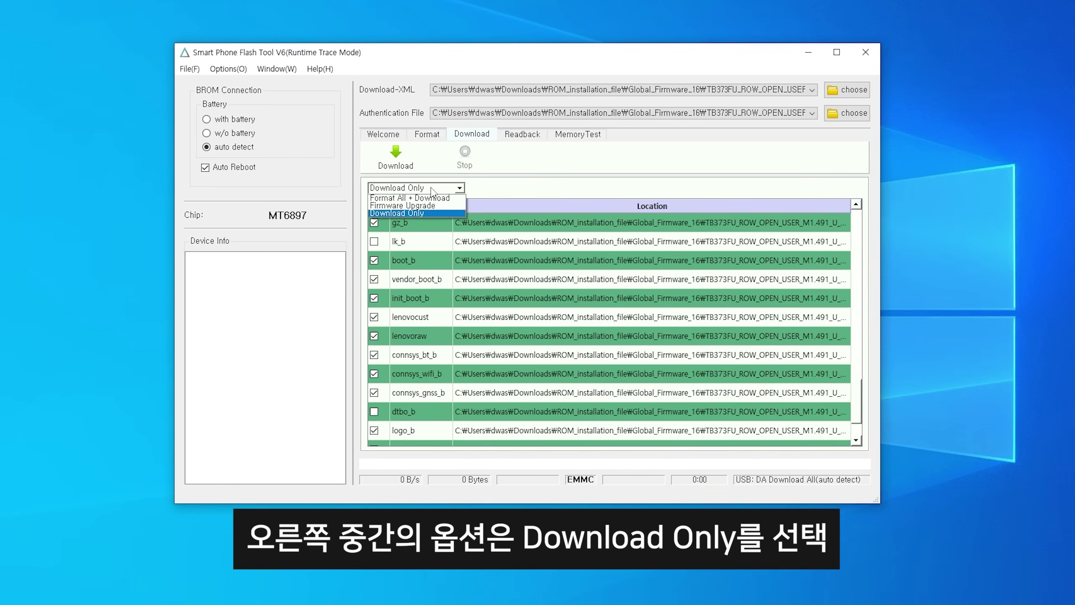
{"action": "left_click", "coordinate": [437, 212]}
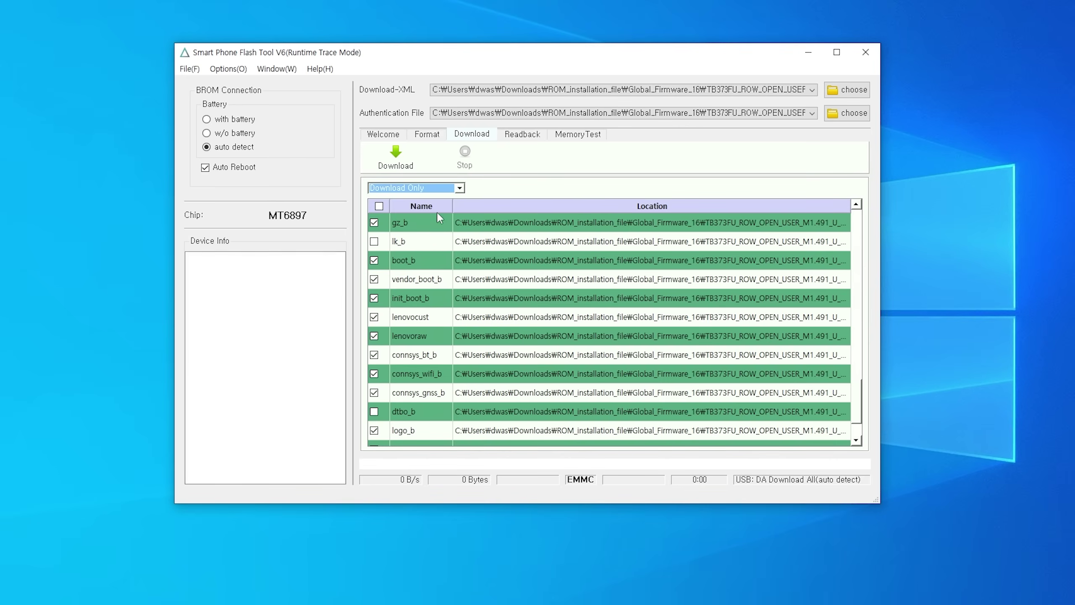
{"action": "left_click", "coordinate": [417, 159]}
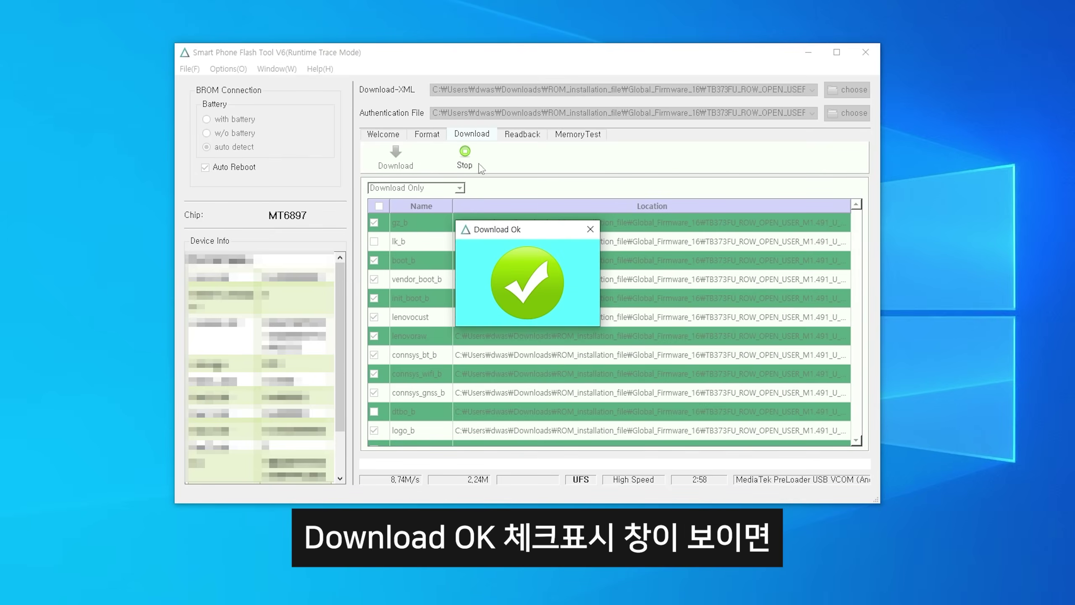
Step: Dismiss the flashing result and open a command prompt in the platform-tools folder inside SDK_Tool
{"action": "left_click", "coordinate": [590, 230]}
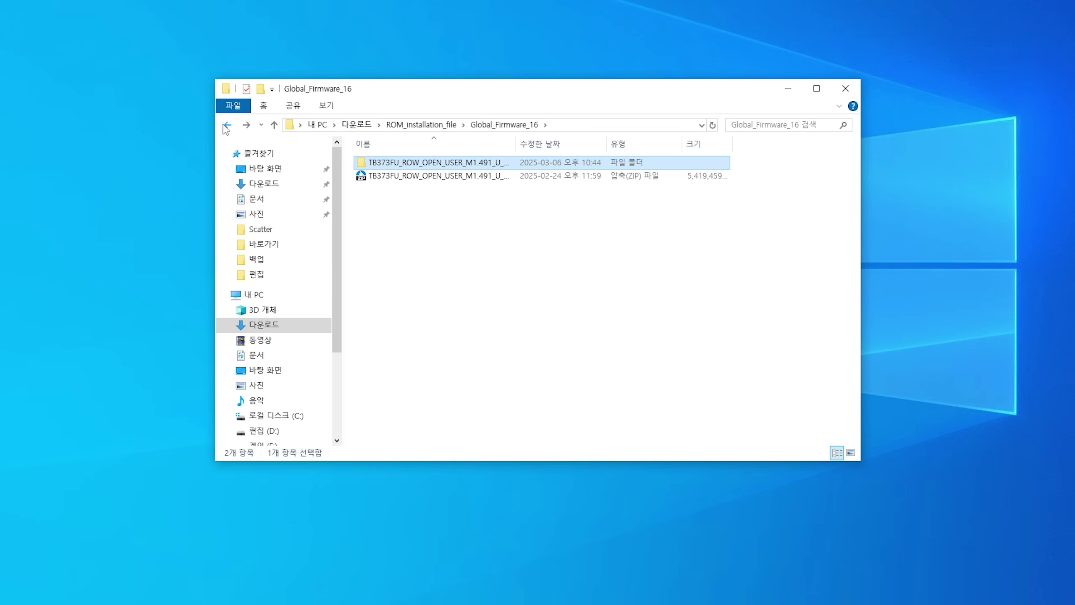
{"action": "left_click", "coordinate": [227, 124]}
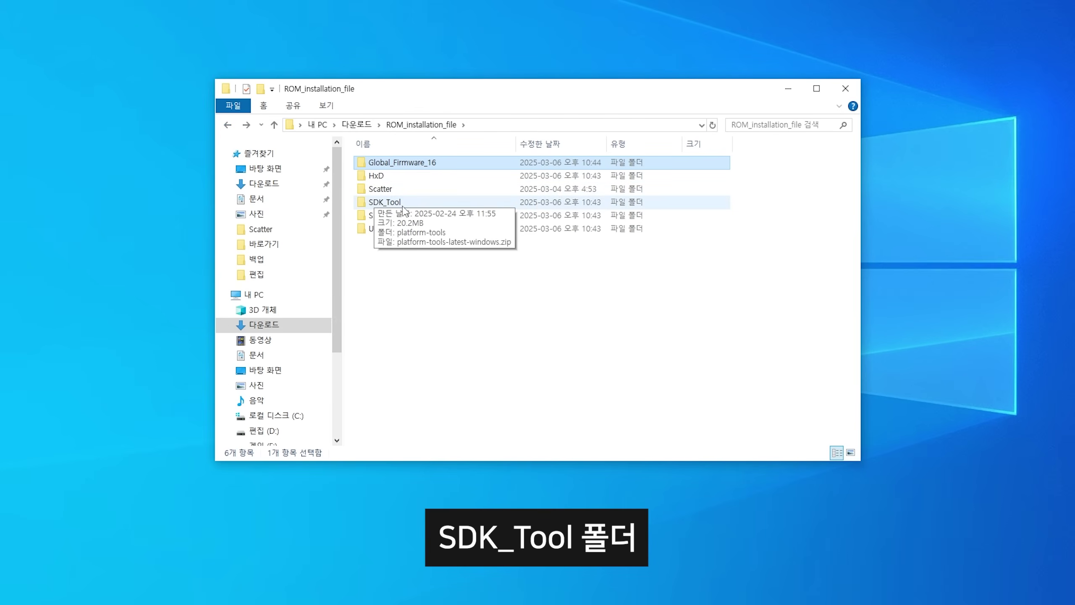
{"action": "double_click", "coordinate": [384, 202]}
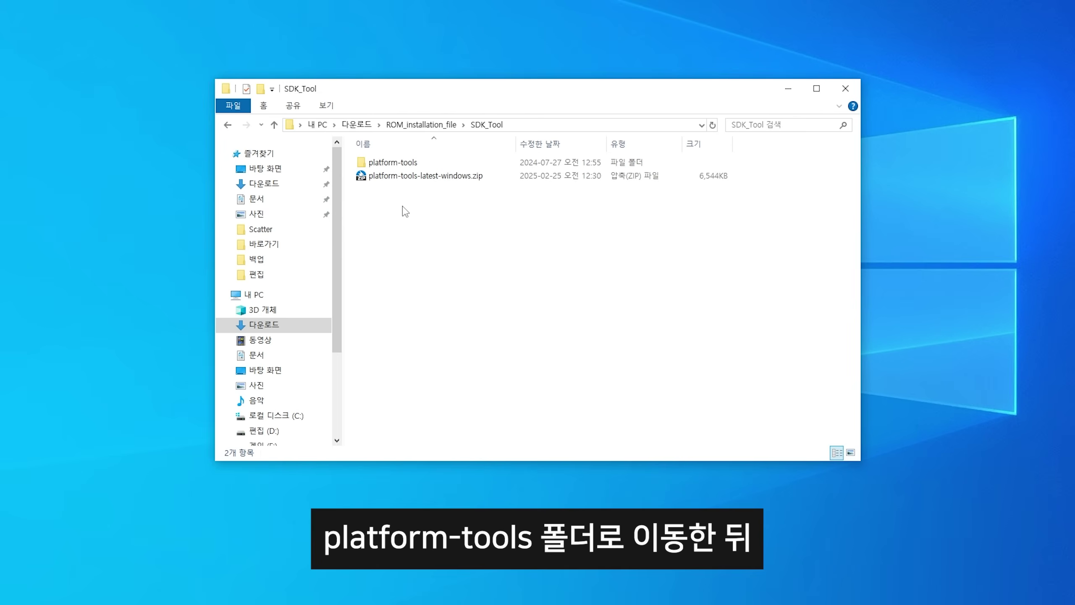
{"action": "left_click", "coordinate": [445, 165]}
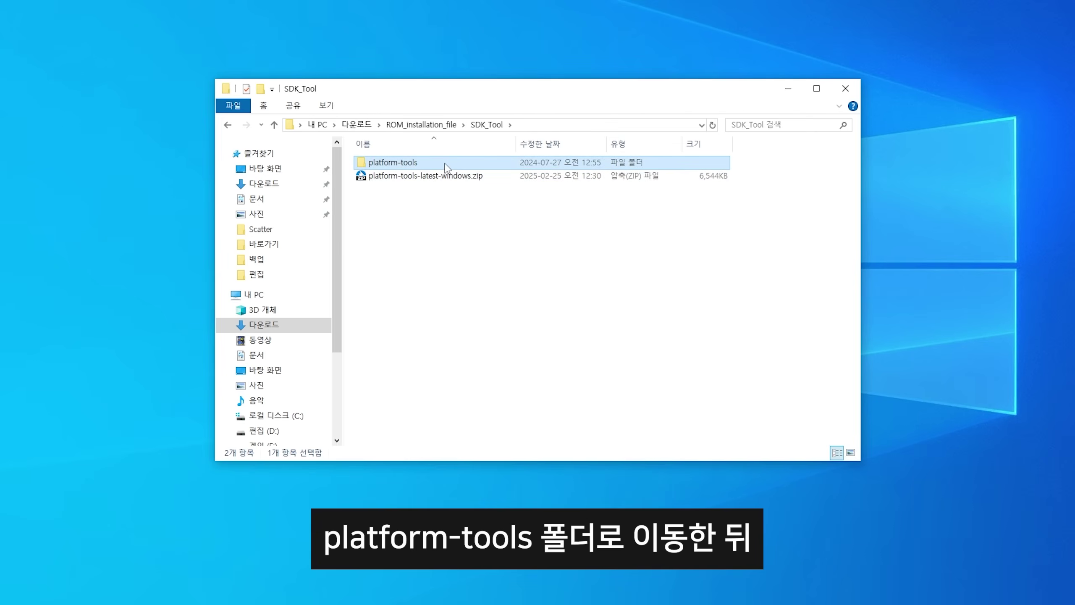
{"action": "double_click", "coordinate": [446, 164]}
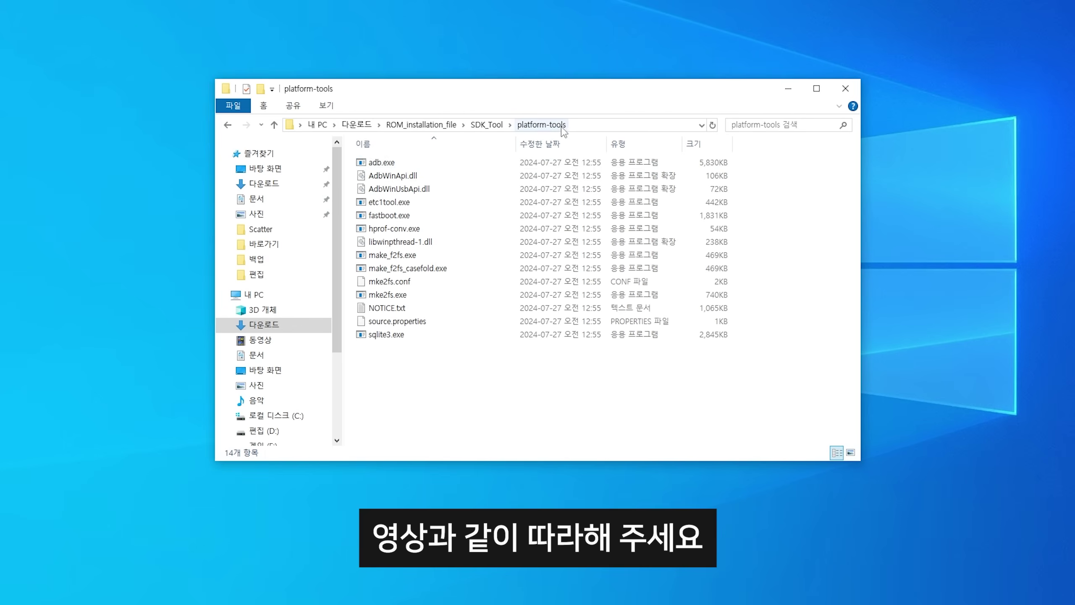
{"action": "left_click", "coordinate": [574, 124]}
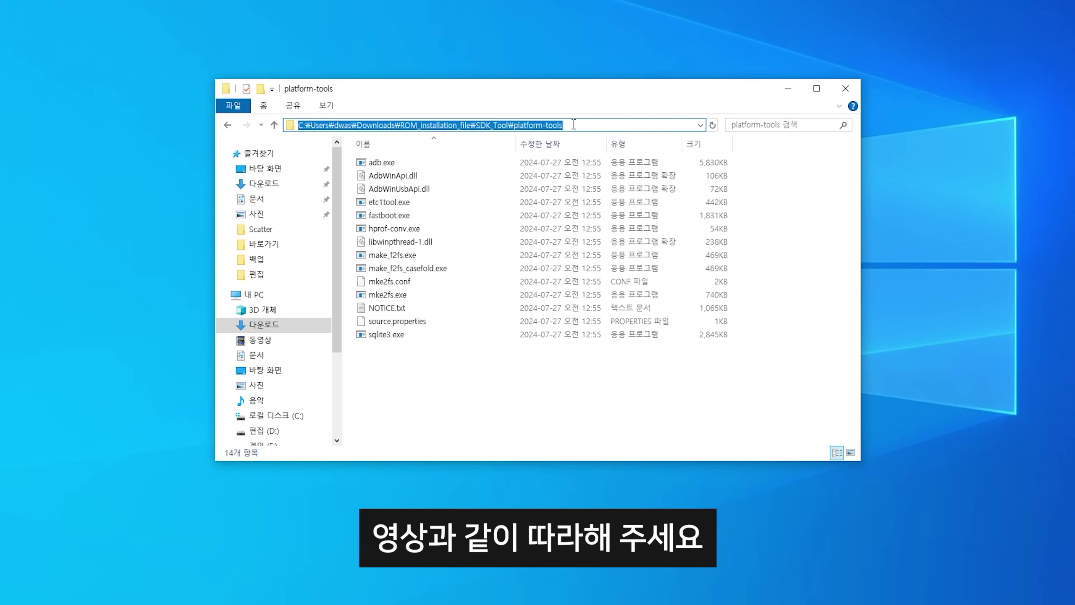
{"action": "type", "text": "cmd"}
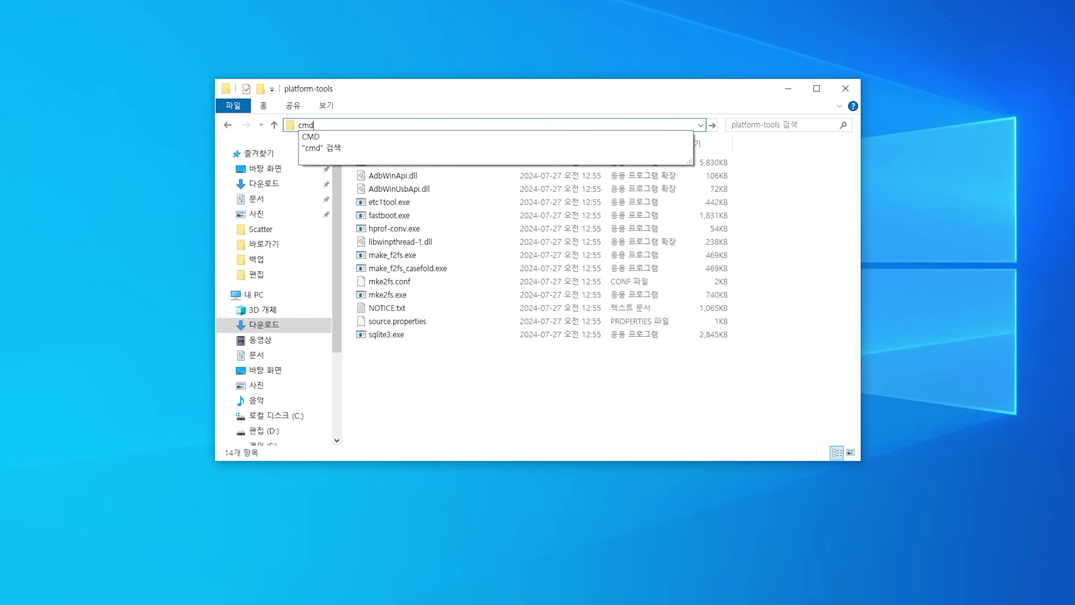
{"action": "key", "text": "Return"}
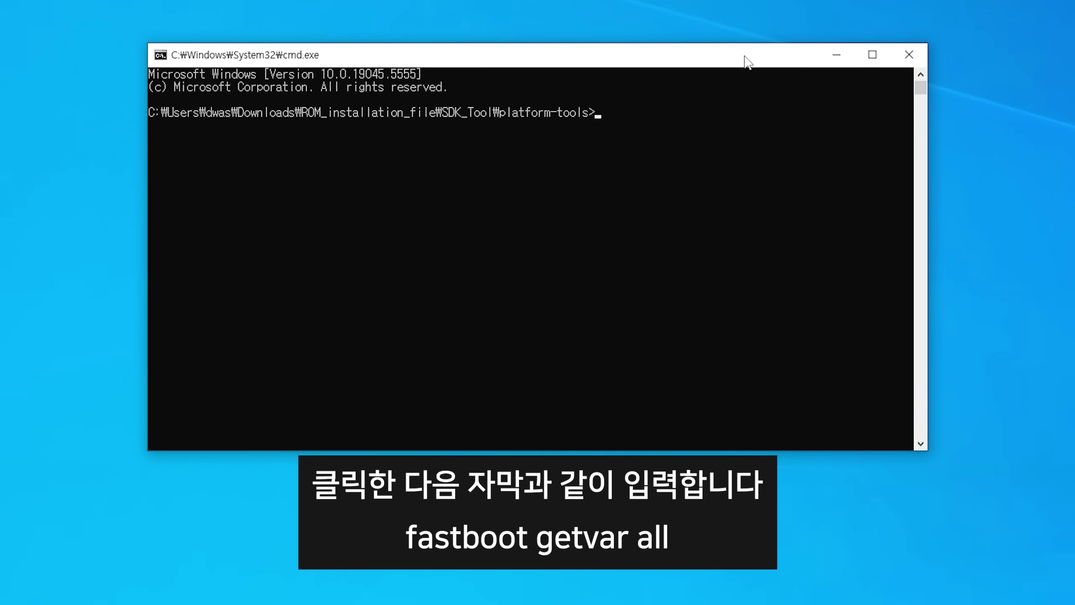
Step: Run "fastboot getvar all" and search its output upward for "current" to check the tablet's active slot
{"action": "type", "text": "fastboot getvar all"}
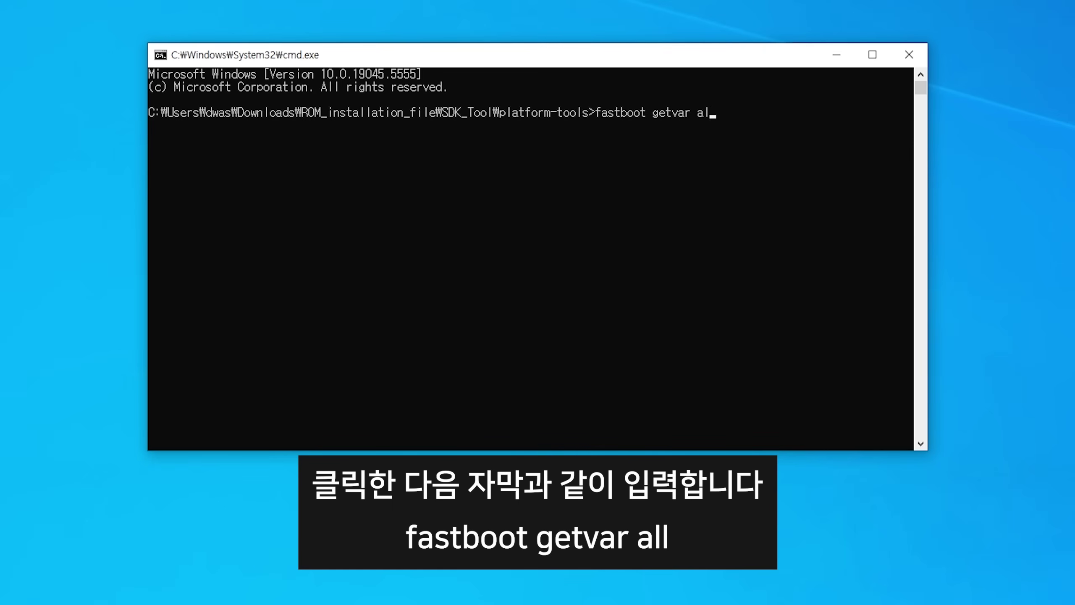
{"action": "key", "text": "Return"}
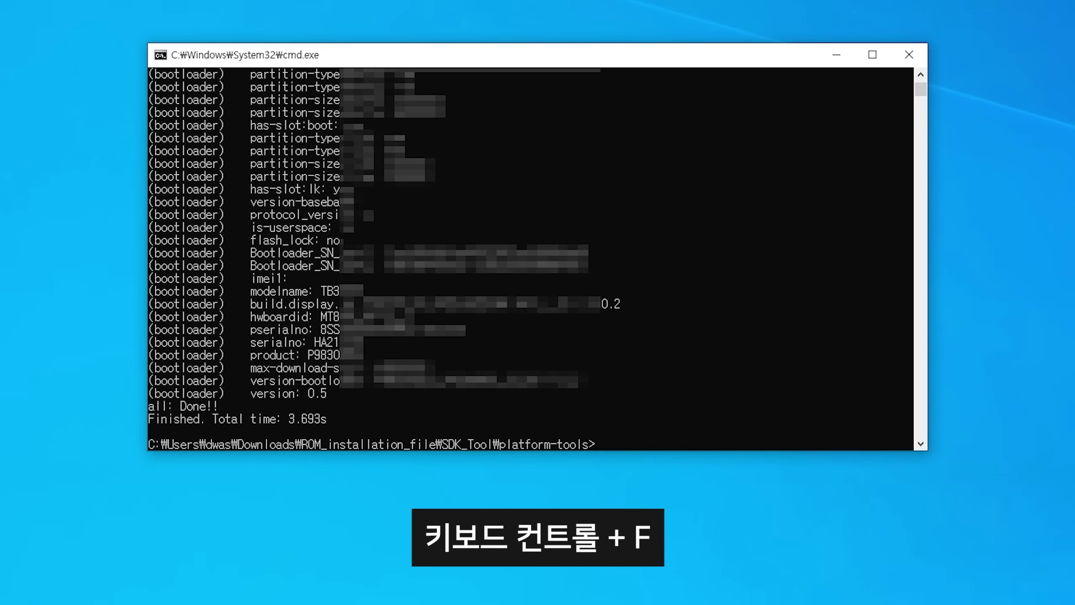
{"action": "key", "text": "ctrl+f"}
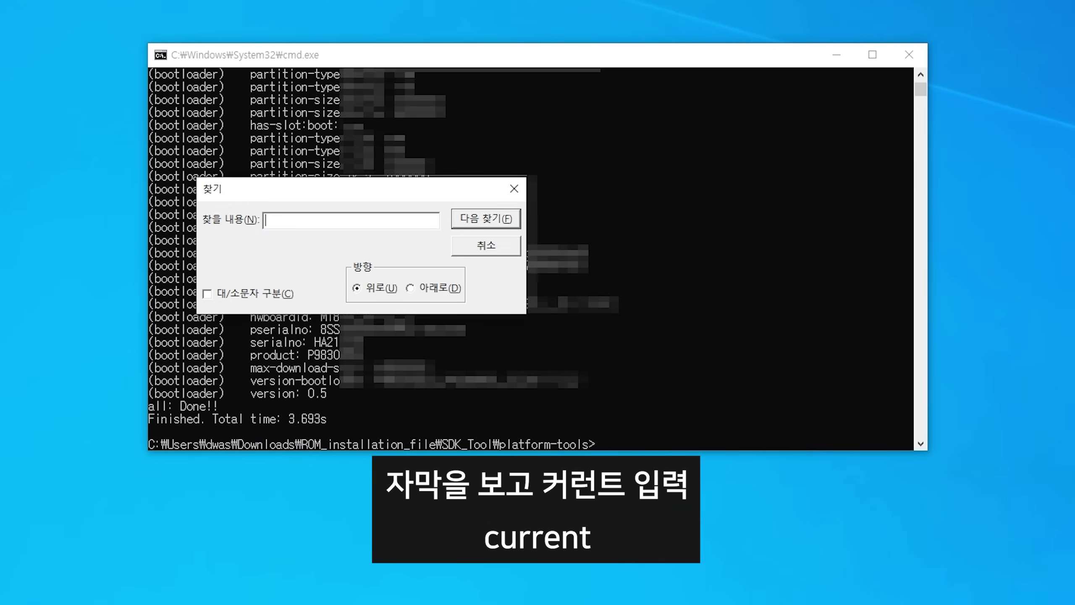
{"action": "type", "text": "current"}
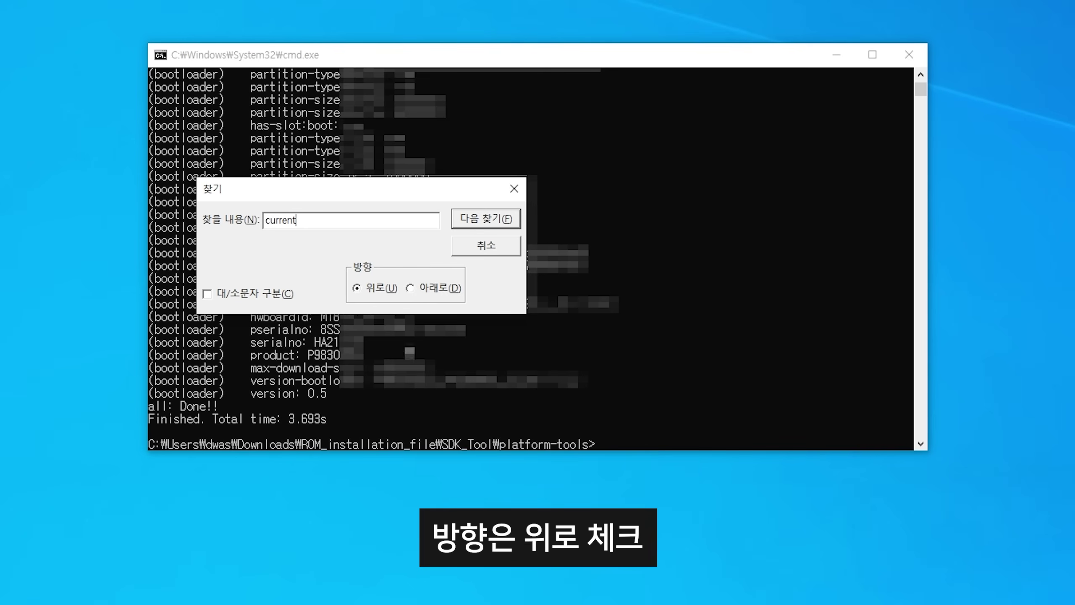
{"action": "left_click", "coordinate": [360, 289]}
{"action": "left_click", "coordinate": [505, 220]}
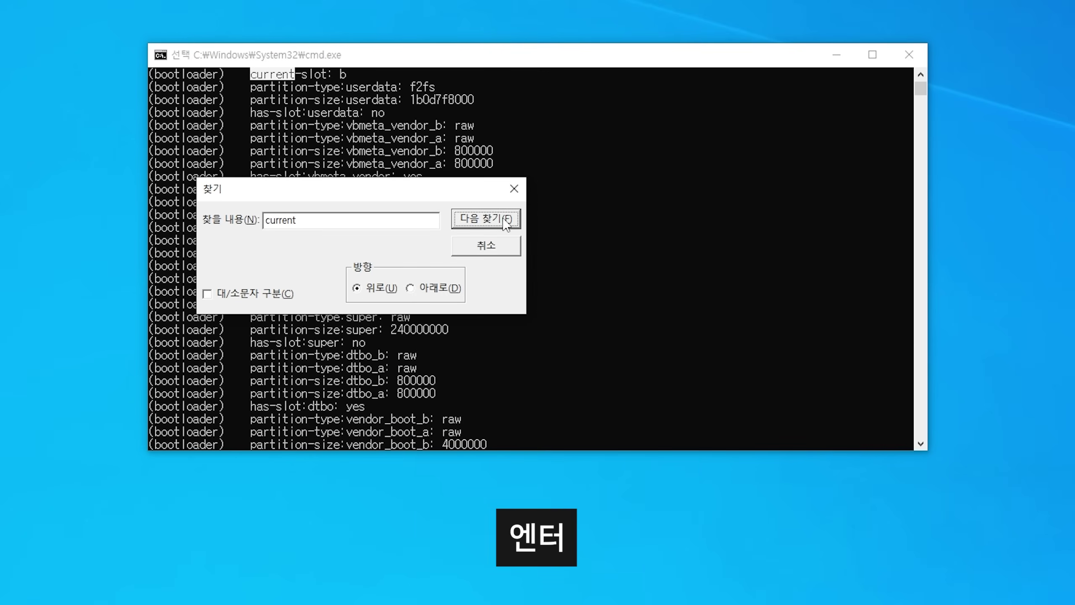
{"action": "left_click", "coordinate": [514, 189]}
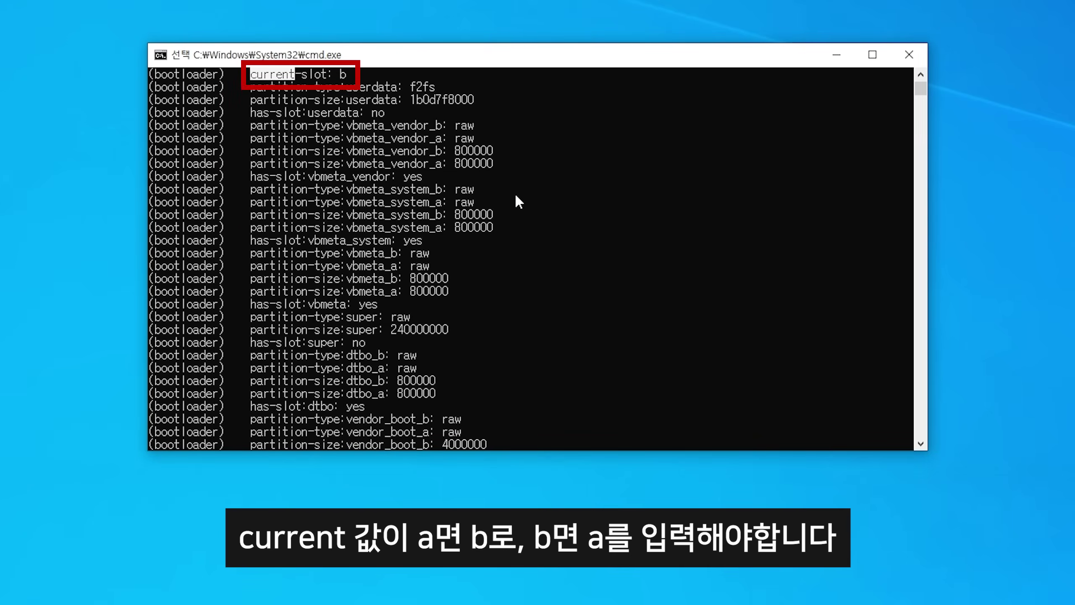
Step: Switch the tablet's active slot with "fastboot --set-active=a" and restart it with "fastboot reboot"
{"action": "type", "text": "f"}
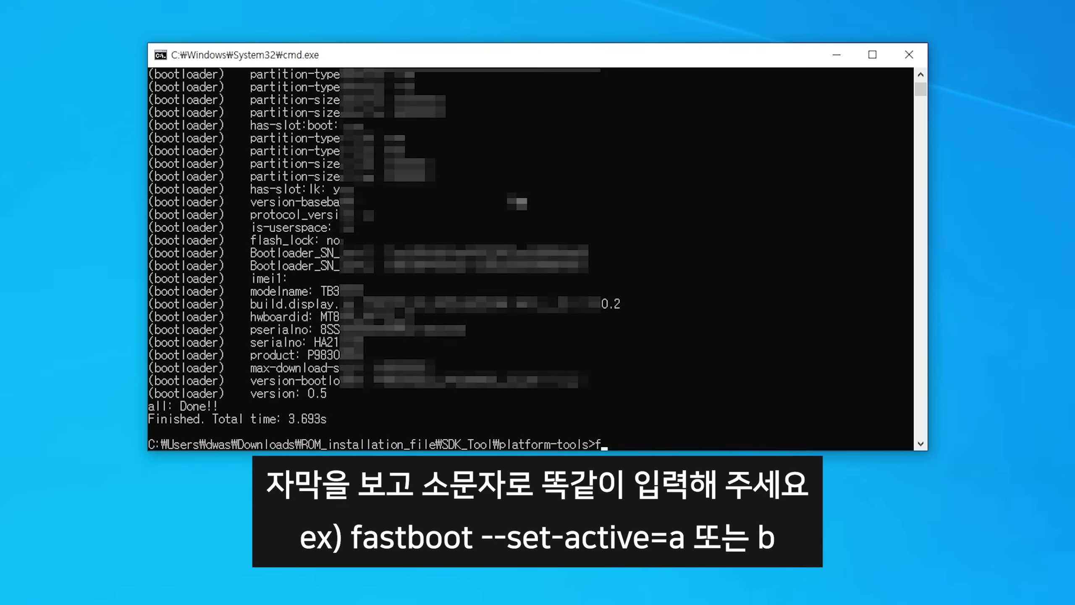
{"action": "type", "text": "astboot --set-active"}
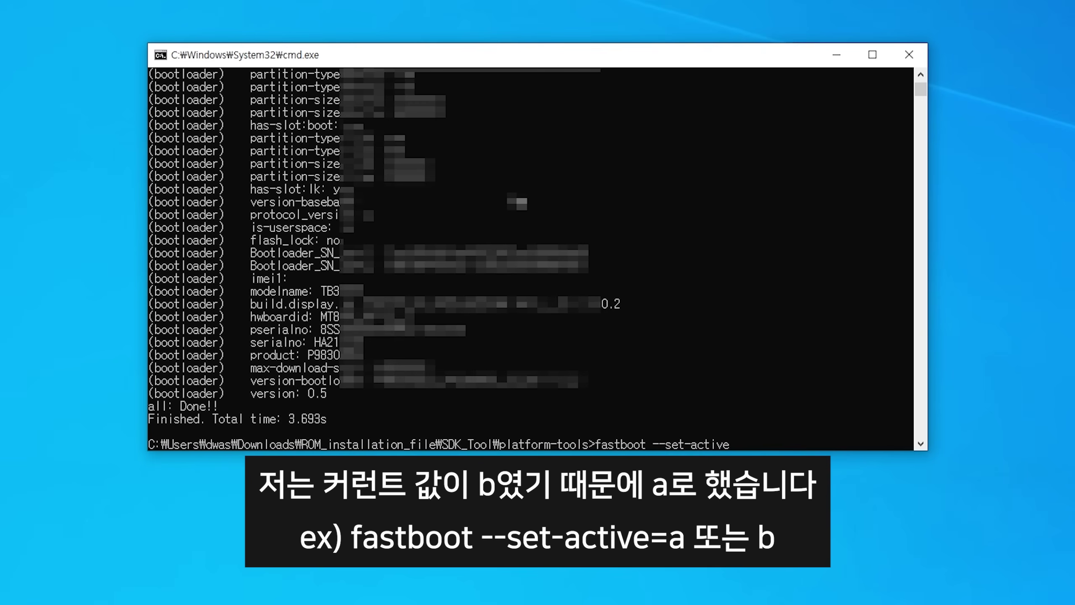
{"action": "type", "text": "=a"}
{"action": "key", "text": "Return"}
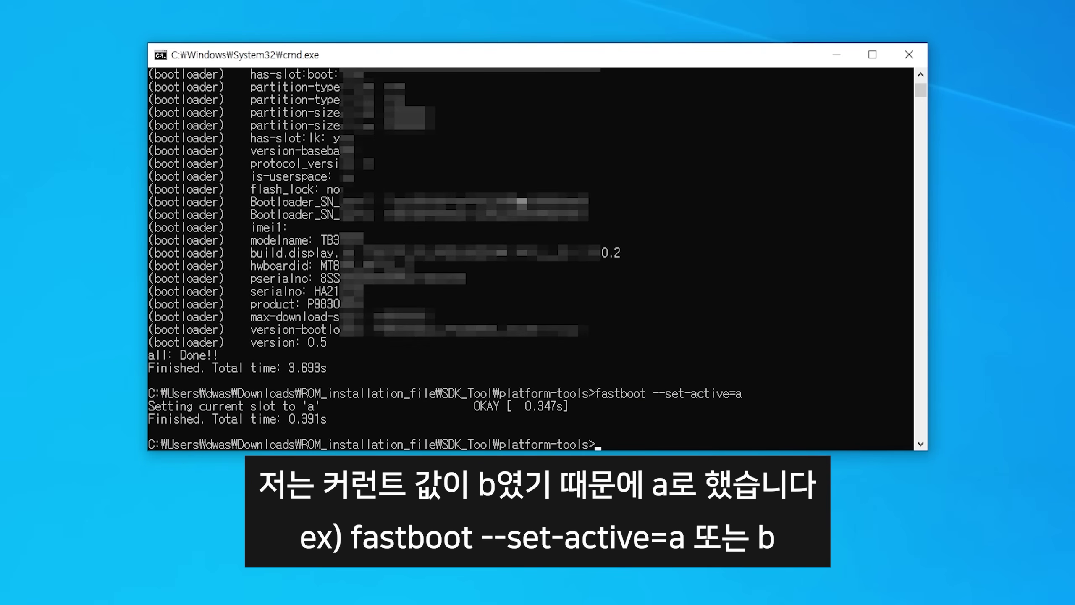
{"action": "type", "text": "fastboot"}
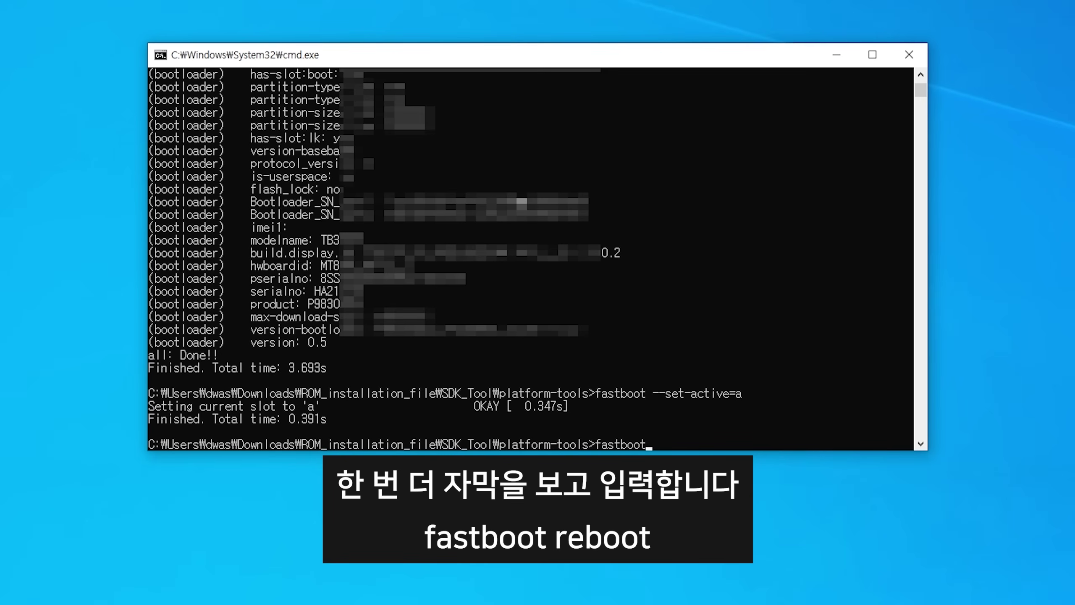
{"action": "type", "text": " reboot"}
{"action": "key", "text": "Return"}
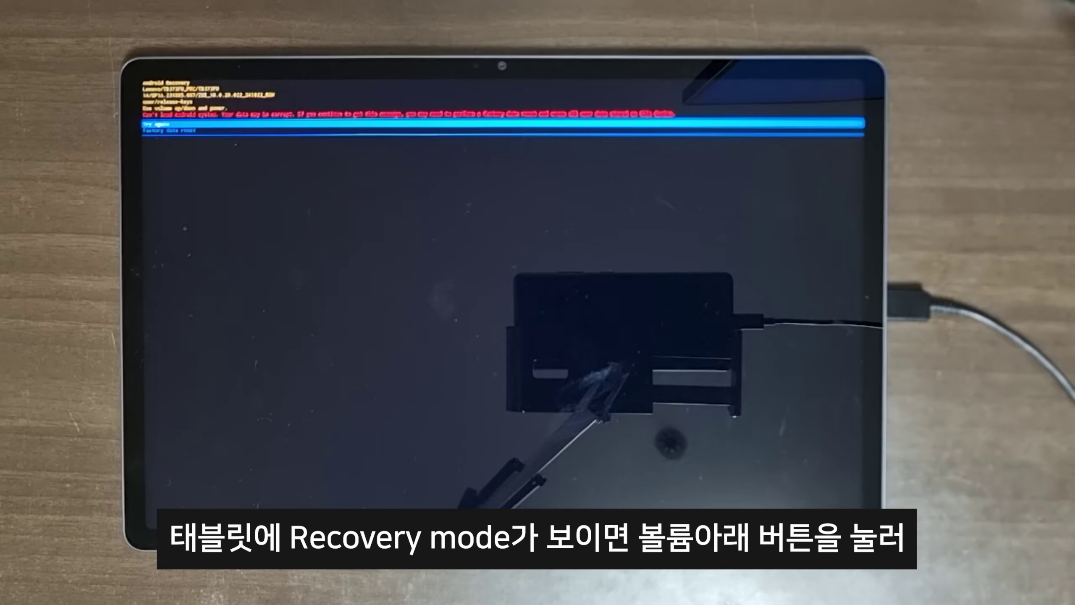
Step: Choose Factory data reset in the tablet's Android Recovery and confirm wiping all user data
{"action": "key", "text": "Down"}
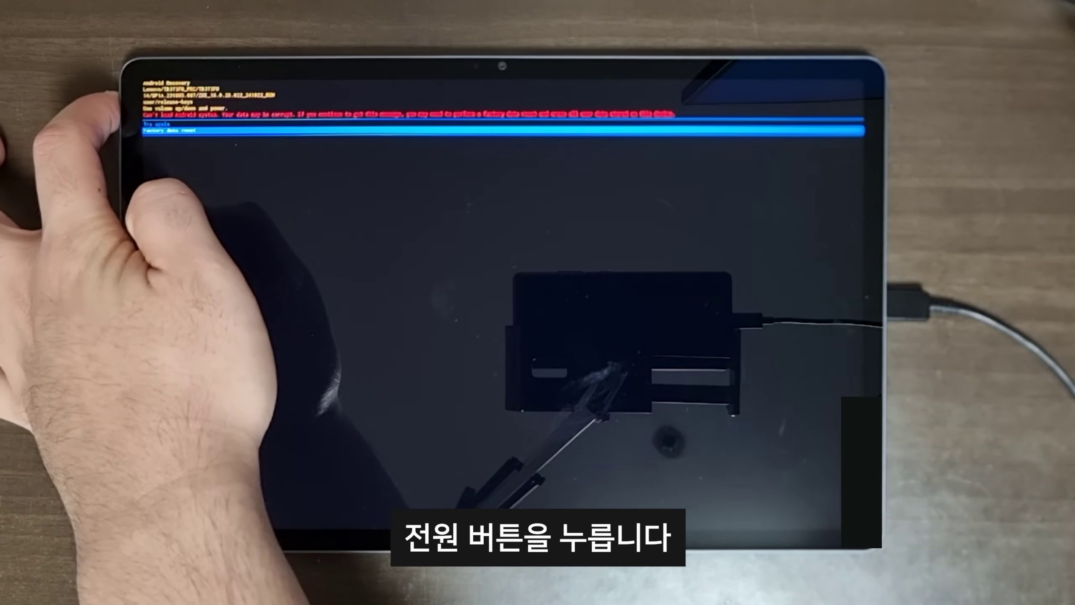
{"action": "key", "text": "Return"}
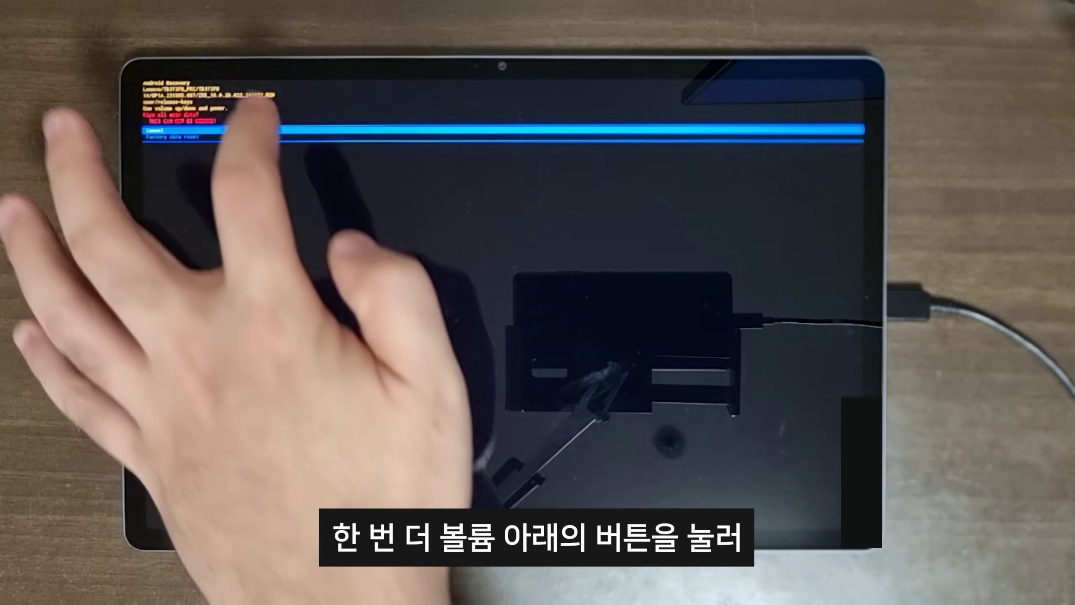
{"action": "key", "text": "Down"}
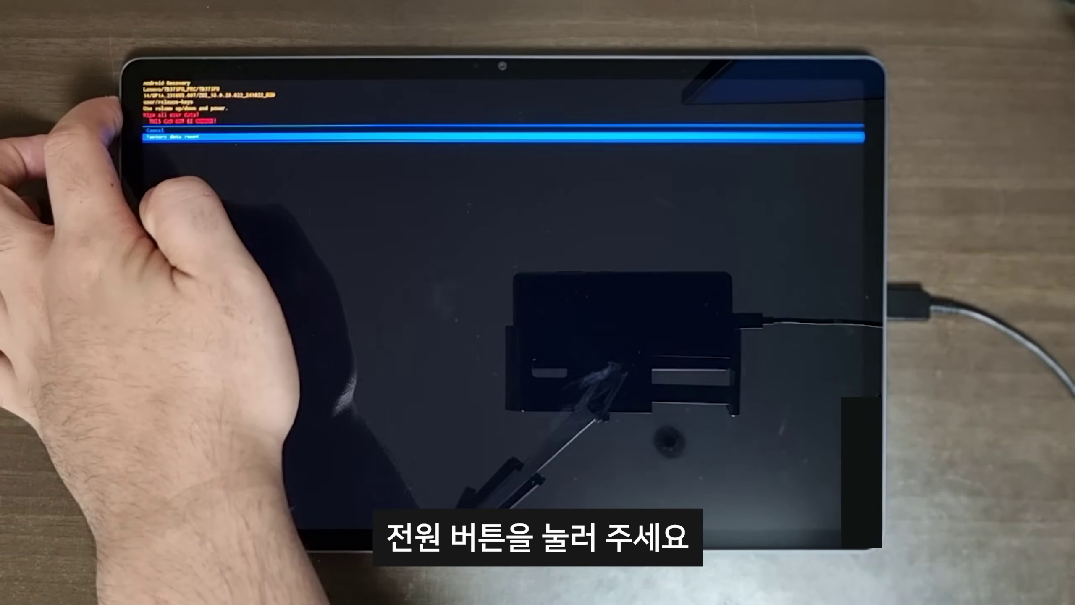
{"action": "key", "text": "Return"}
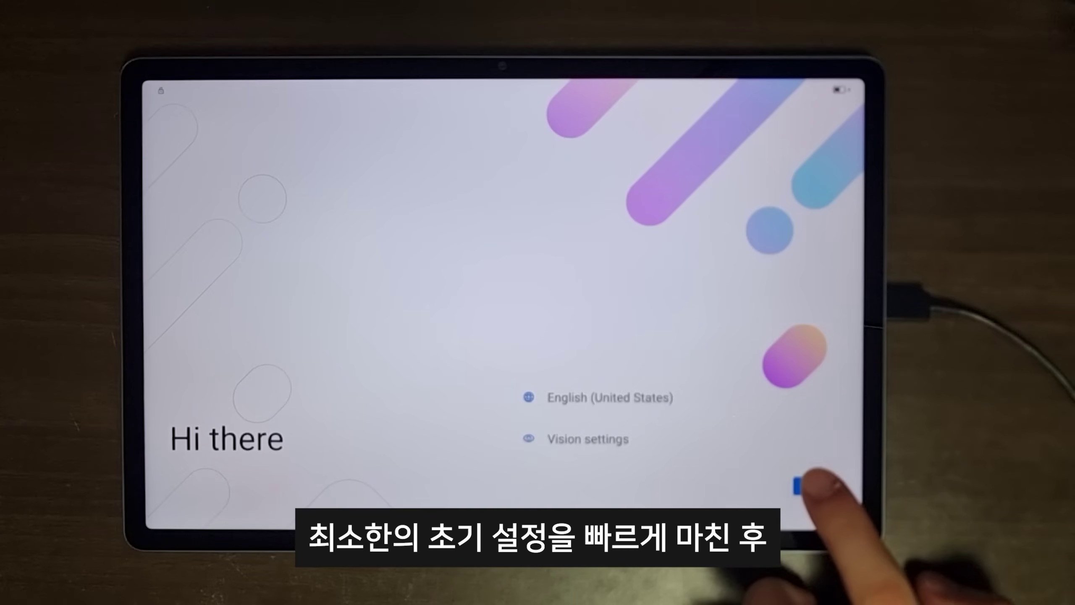
Step: Start the tablet's initial setup by agreeing to Lenovo's Terms of Use, and connect to the first listed Wi-Fi network with its password
{"action": "left_click", "coordinate": [814, 486]}
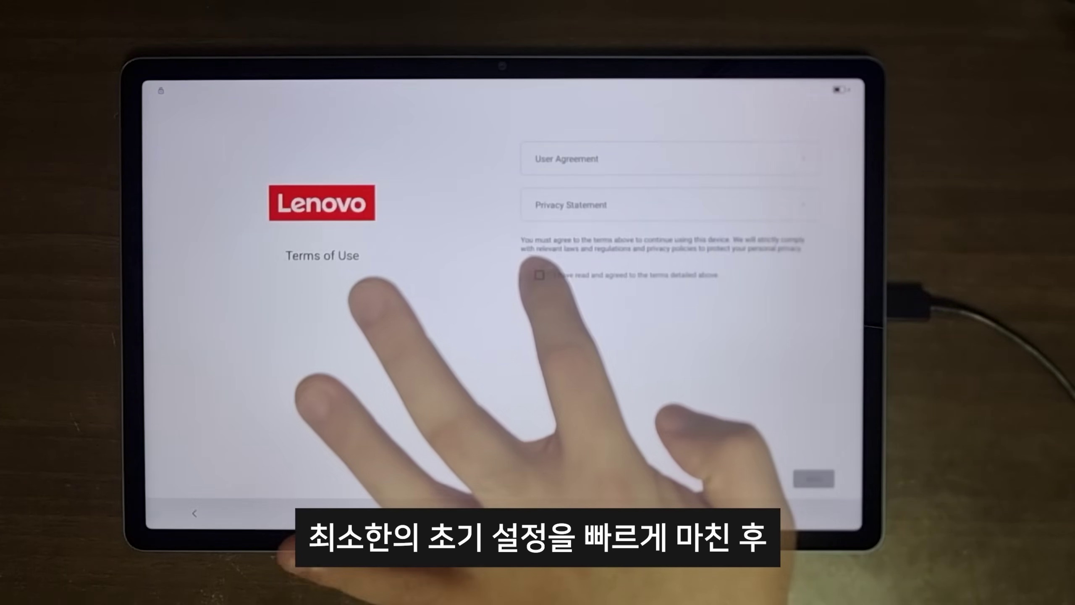
{"action": "left_click", "coordinate": [539, 275]}
{"action": "left_click", "coordinate": [813, 478]}
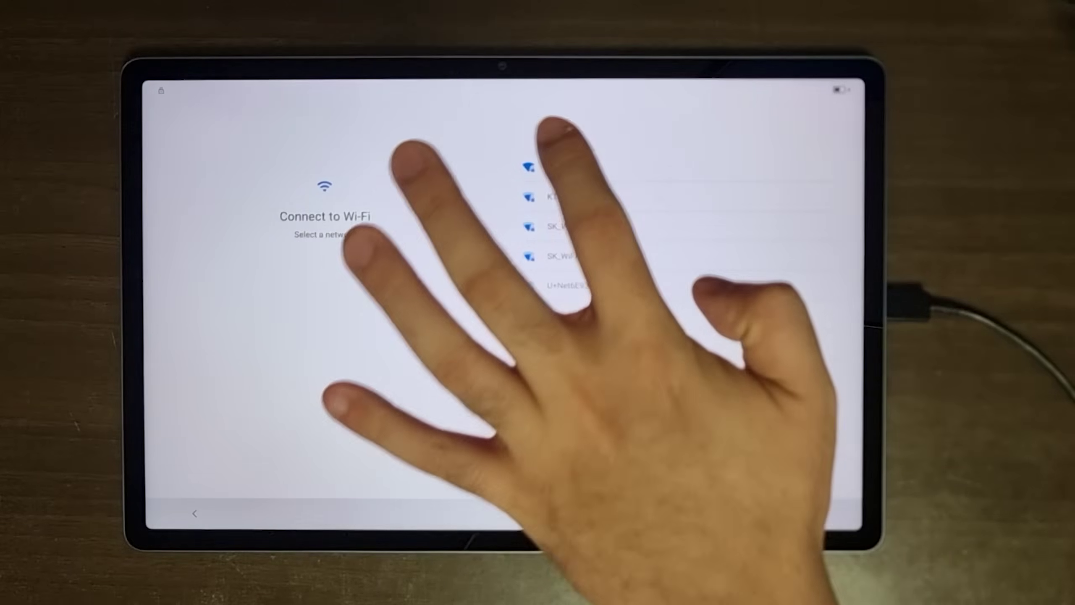
{"action": "left_click", "coordinate": [562, 167]}
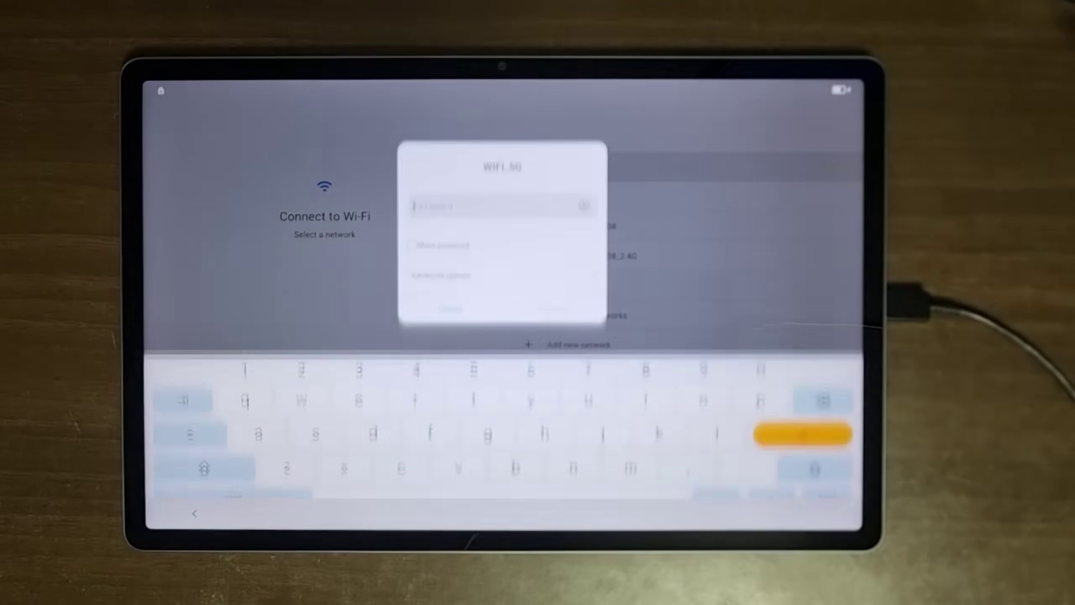
{"action": "left_click", "coordinate": [559, 292]}
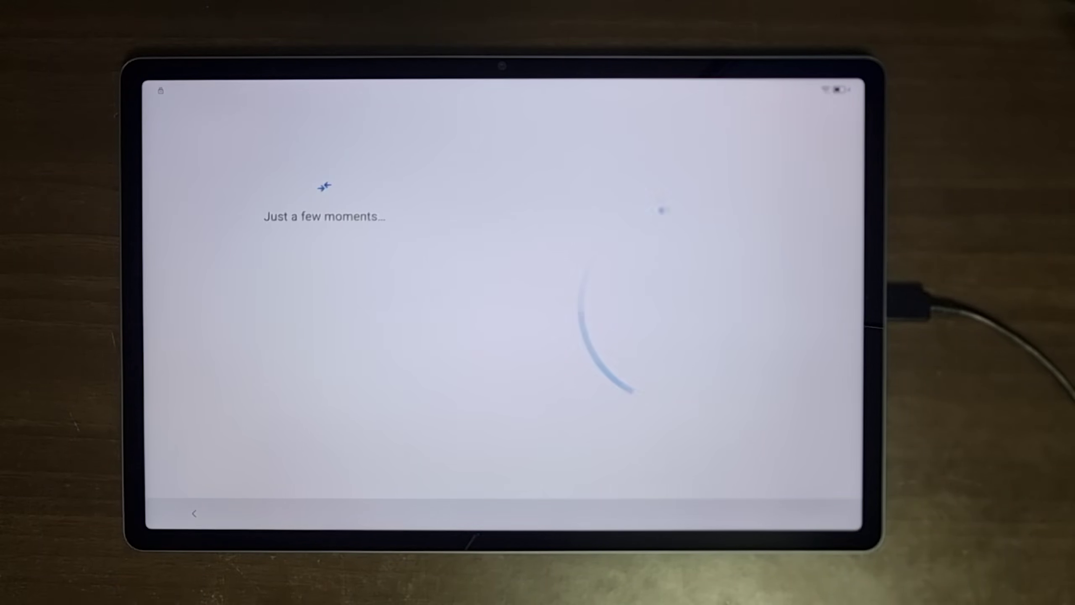
Step: Set the device up for an adult or a teen and skip the Google account sign-in
{"action": "left_click", "coordinate": [189, 479]}
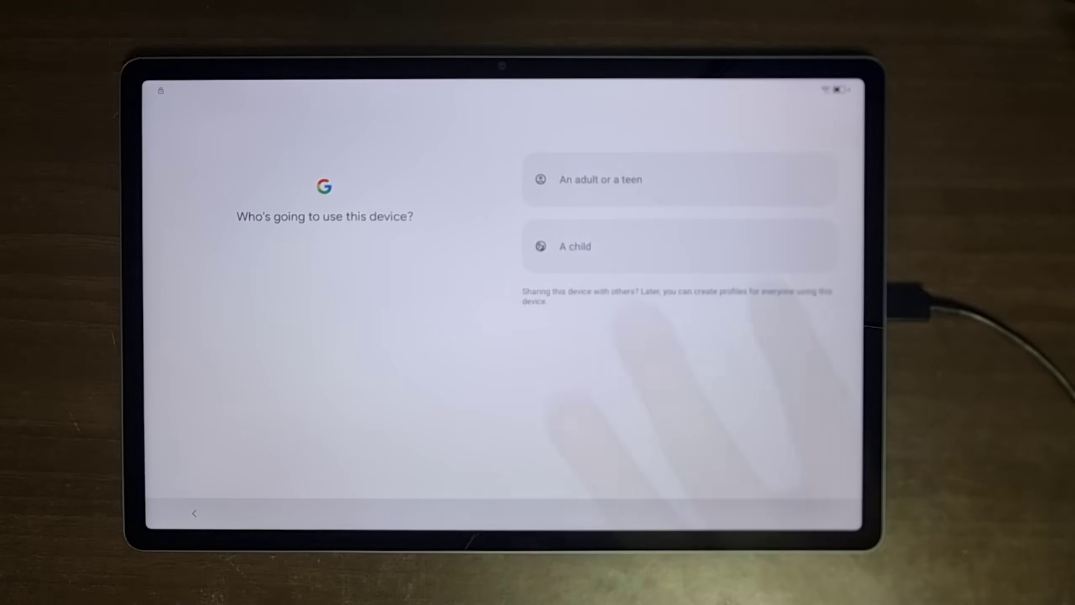
{"action": "left_click", "coordinate": [660, 178]}
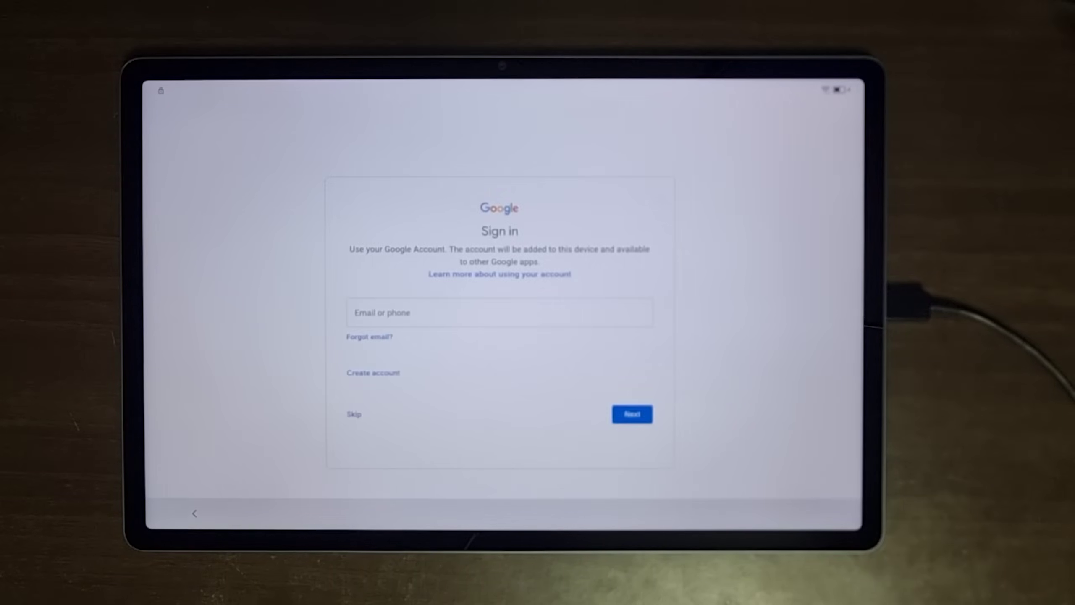
{"action": "left_click", "coordinate": [354, 414]}
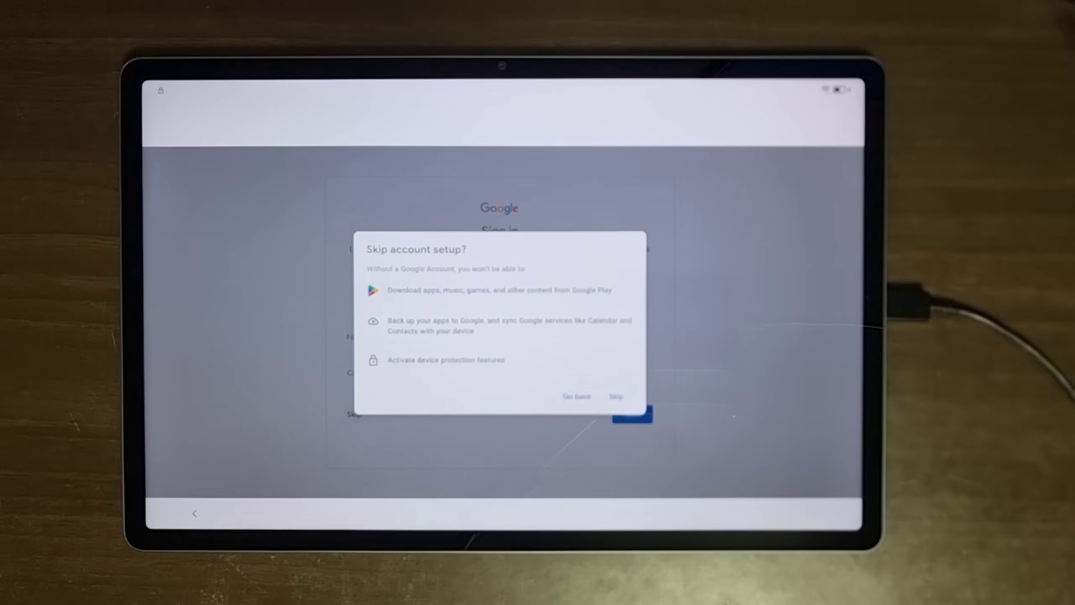
{"action": "left_click", "coordinate": [616, 396]}
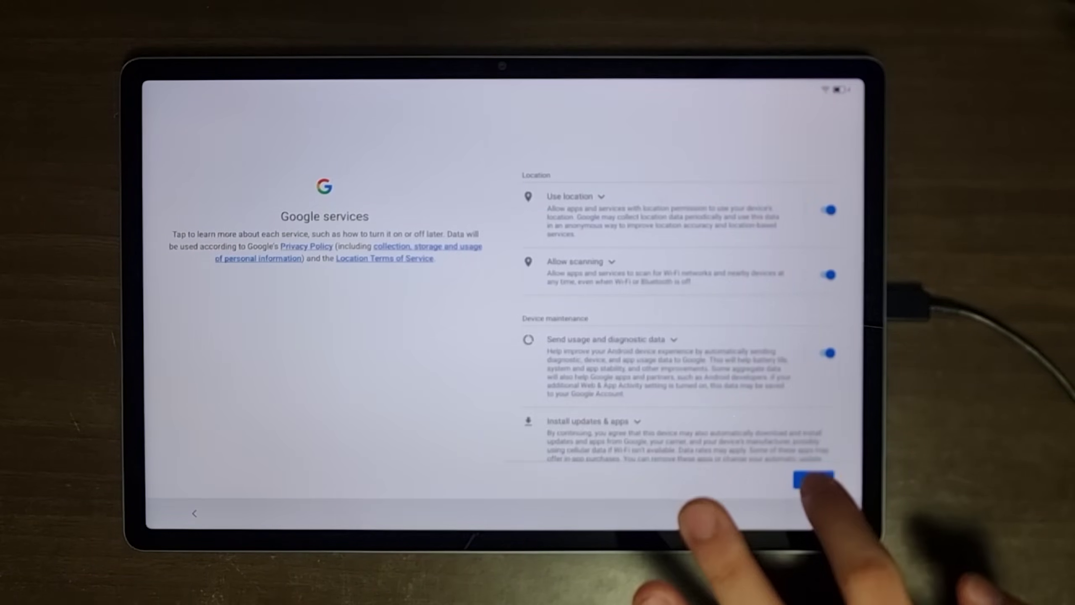
Step: Accept the default Google services and Privacy & Basic Settings options, and skip setting a screen lock
{"action": "left_click", "coordinate": [813, 479]}
{"action": "left_click", "coordinate": [813, 480]}
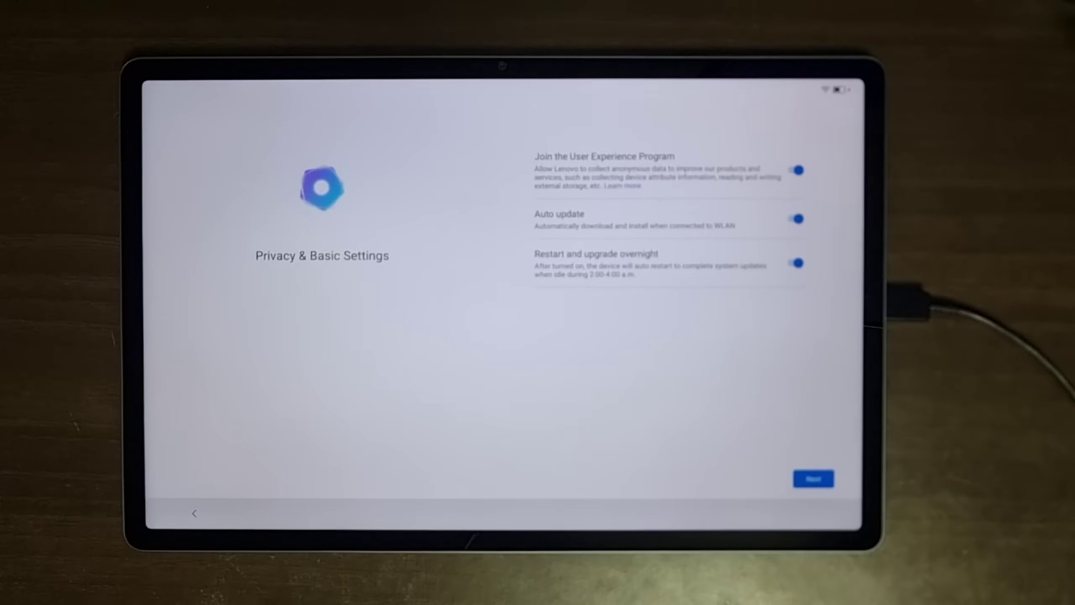
{"action": "left_click", "coordinate": [800, 478]}
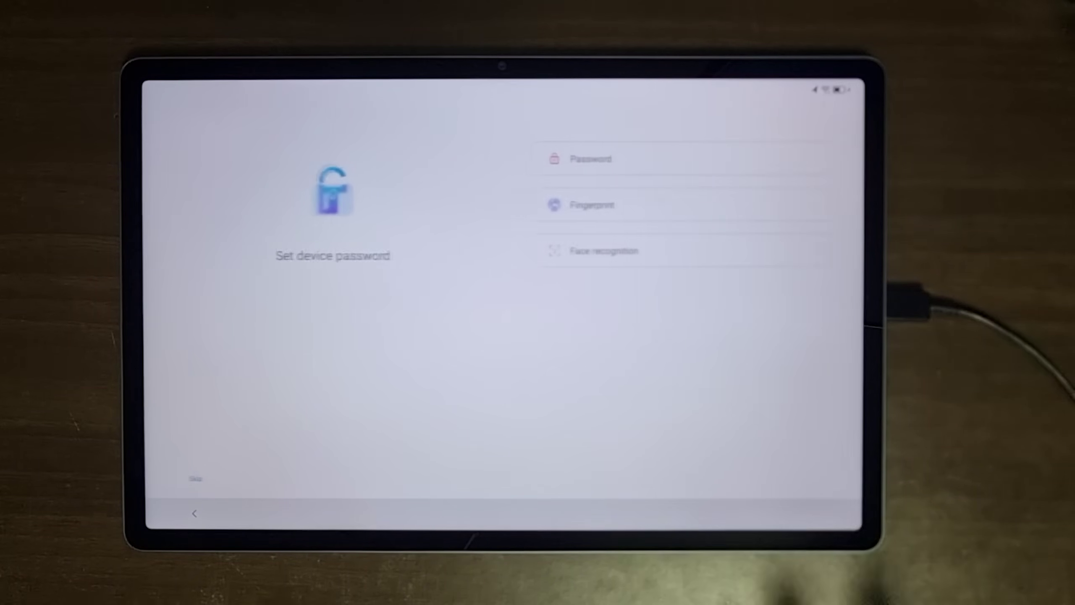
{"action": "left_click", "coordinate": [178, 478]}
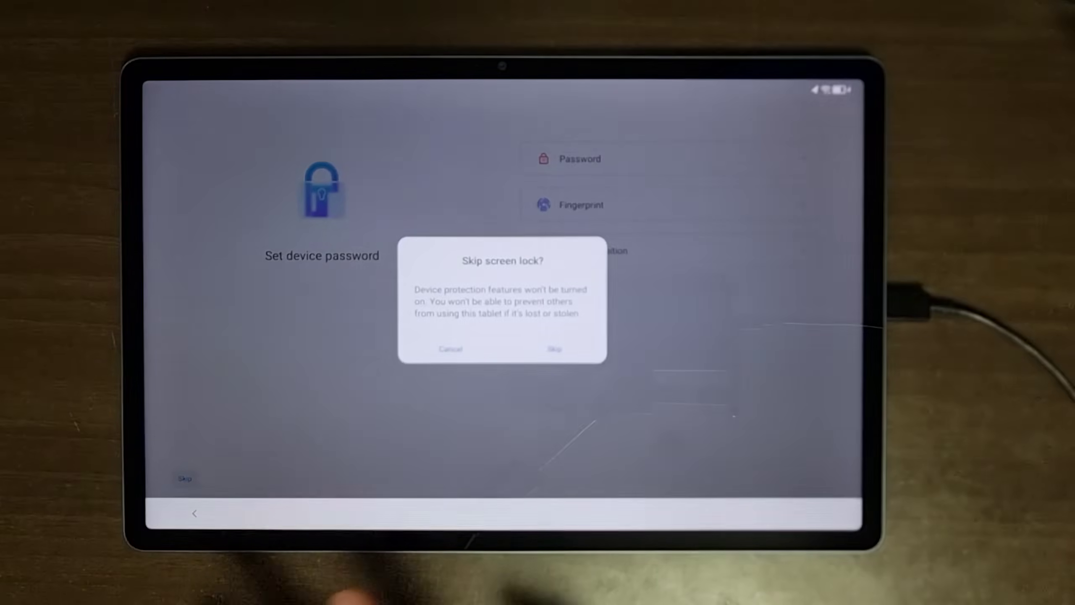
{"action": "left_click", "coordinate": [557, 350]}
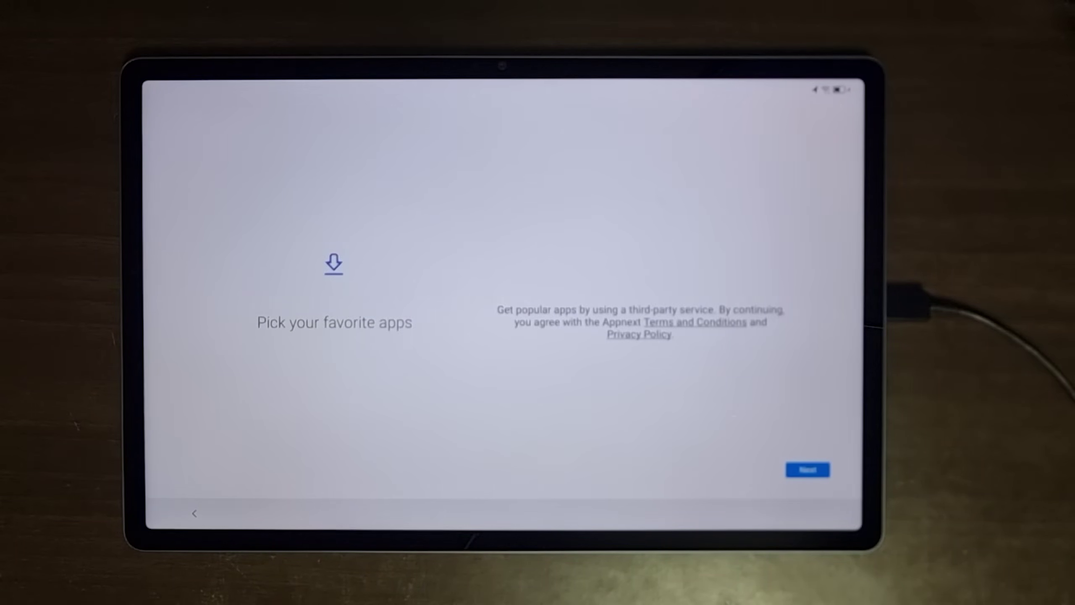
Step: Continue past the favorite-apps terms and proceed with Install Apps on the recommended apps page
{"action": "left_click", "coordinate": [808, 470]}
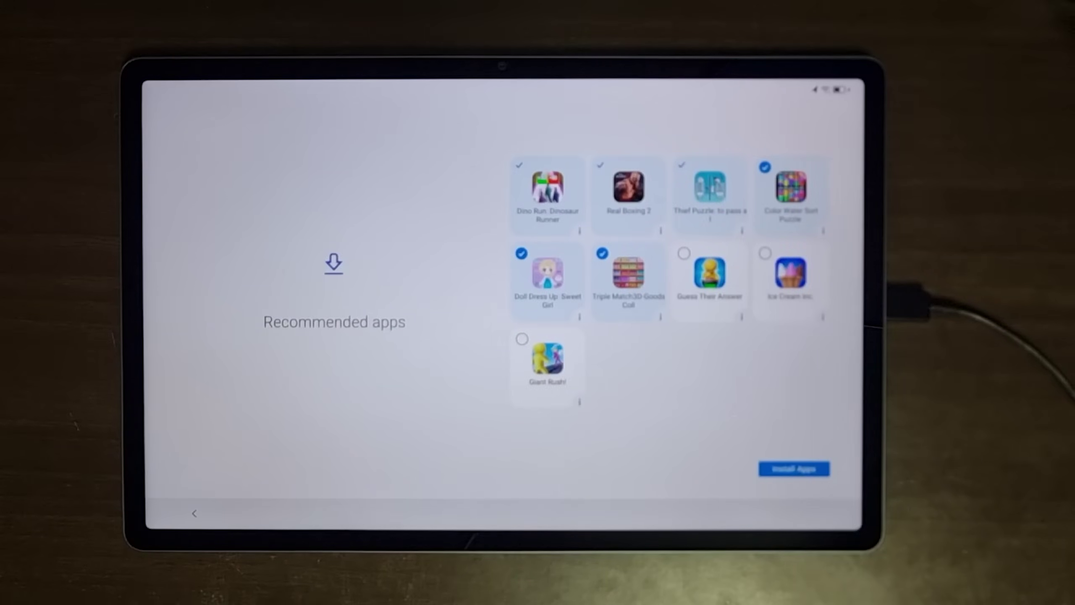
{"action": "left_click", "coordinate": [794, 469]}
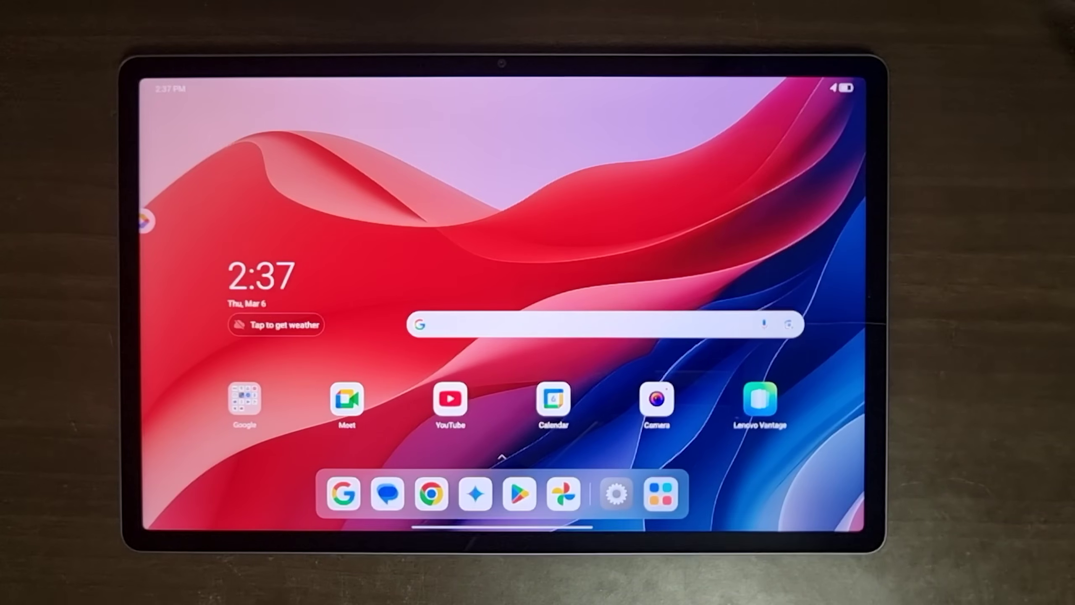
Step: Power off the tablet from its expanded quick settings
{"action": "left_click_drag", "start_coordinate": [840, 80], "coordinate": [817, 240]}
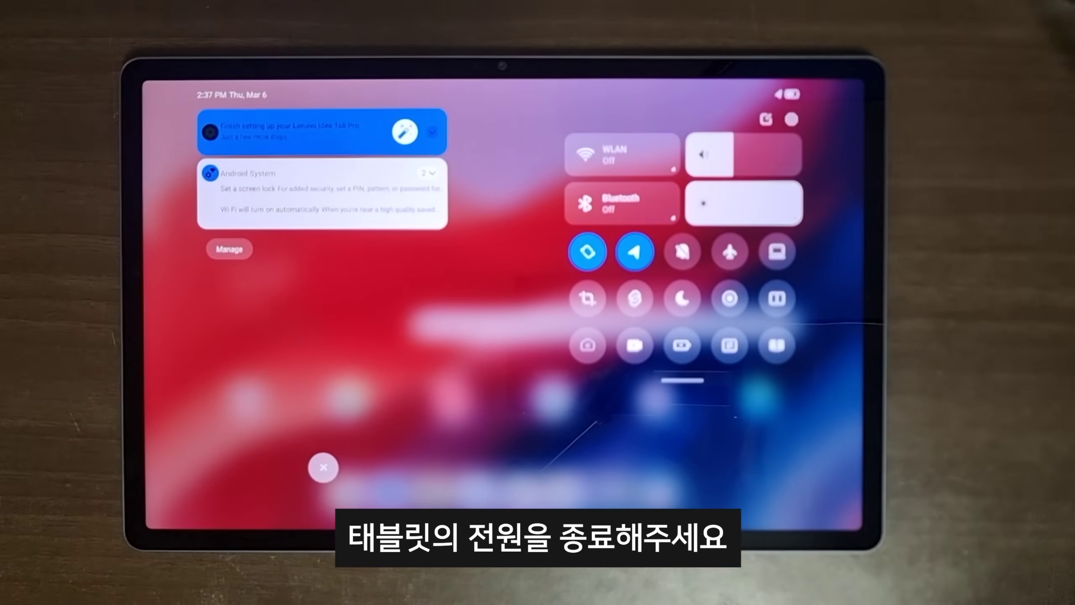
{"action": "left_click_drag", "start_coordinate": [732, 396], "coordinate": [745, 550]}
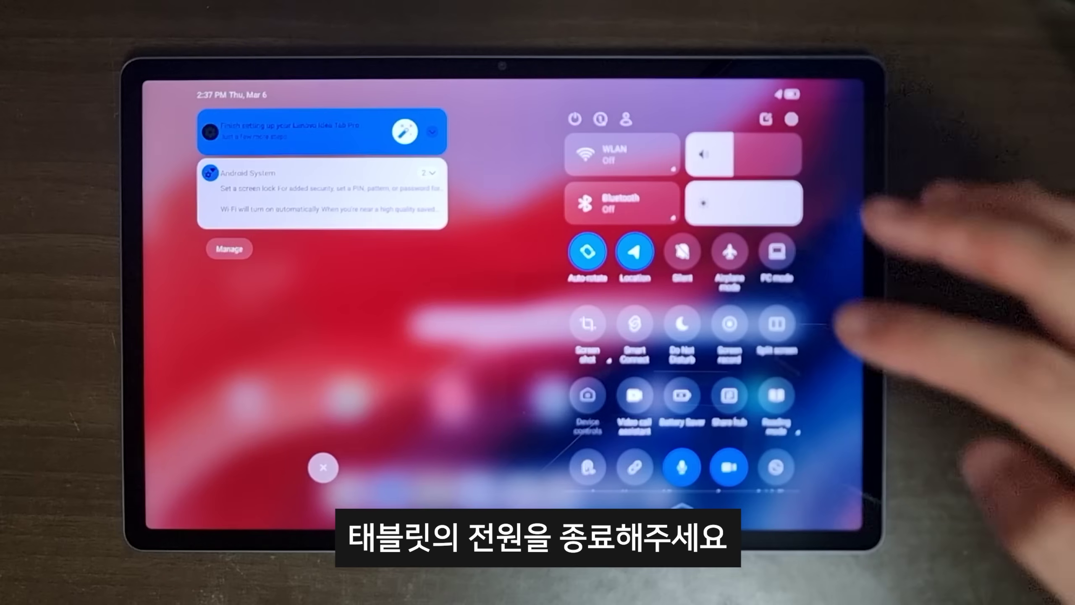
{"action": "left_click", "coordinate": [575, 118]}
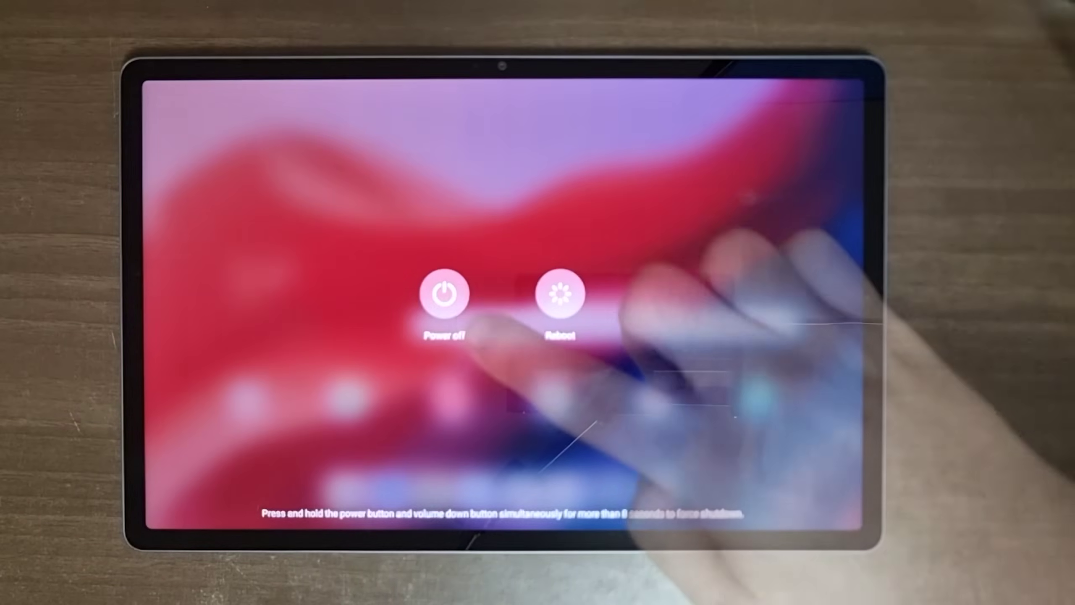
{"action": "left_click", "coordinate": [444, 293]}
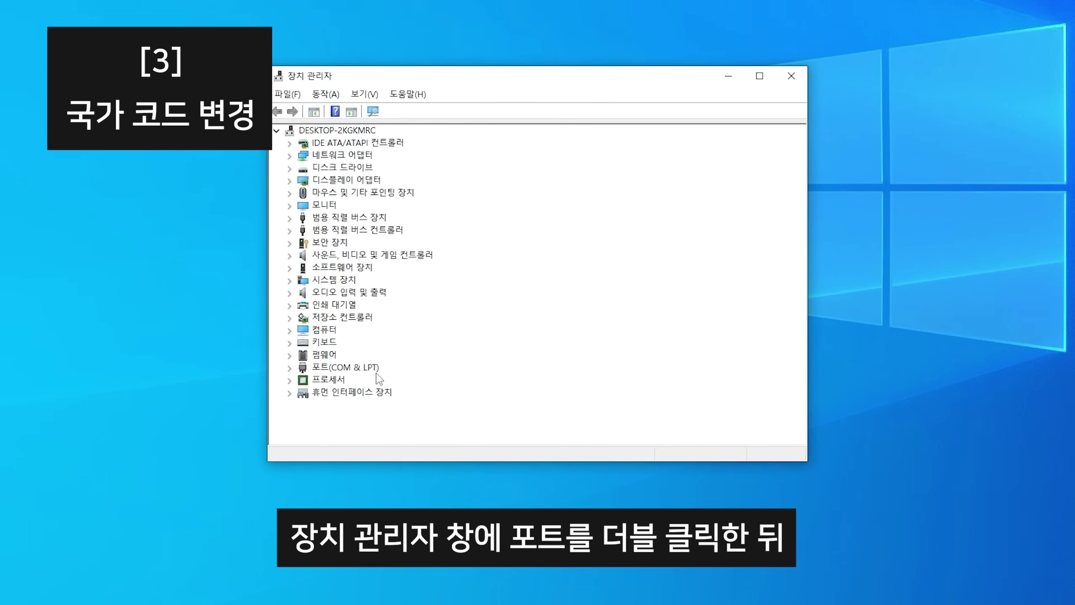
Step: Check the COM & LPT ports in Device Manager for the MediaTek PreLoader device, and minimize the window
{"action": "double_click", "coordinate": [347, 366]}
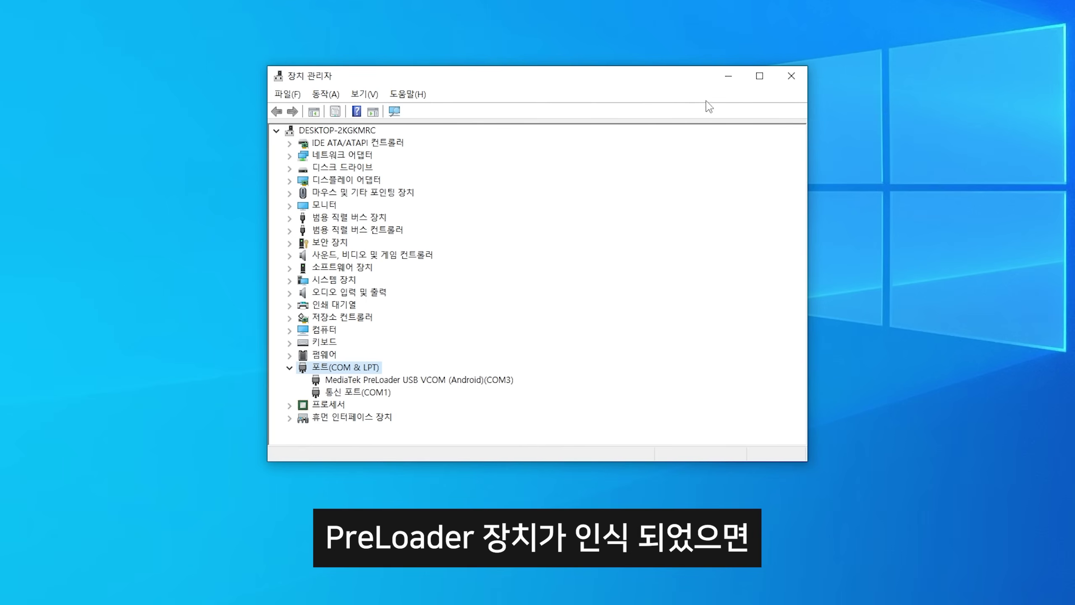
{"action": "left_click", "coordinate": [728, 76]}
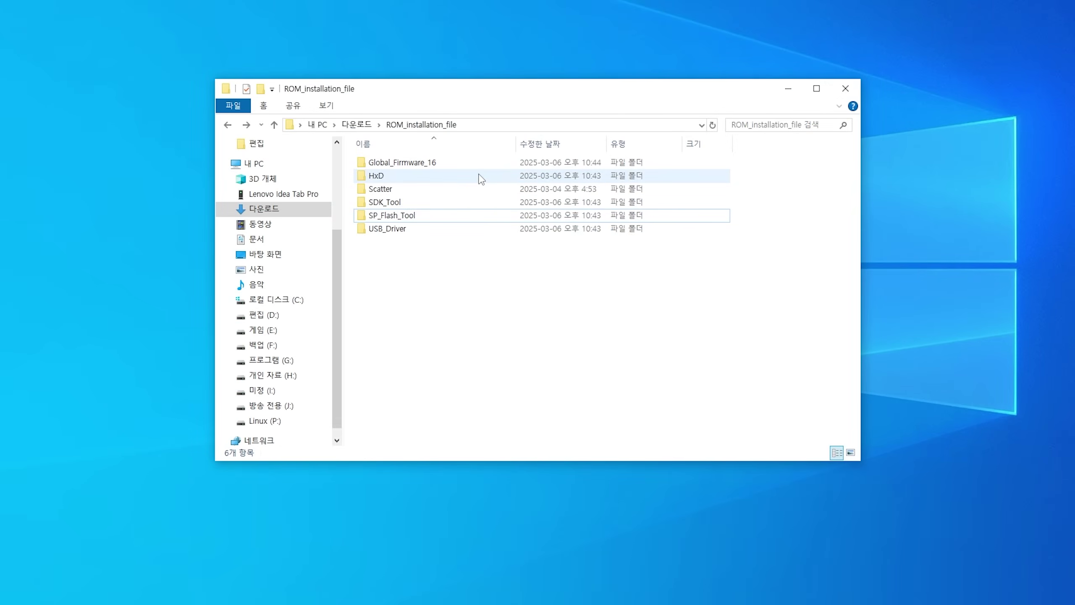
Step: Run HxDSetup.exe from the HxDSetup subfolder of the HxD folder to start the HxD Hex Editor installer
{"action": "left_click", "coordinate": [481, 178]}
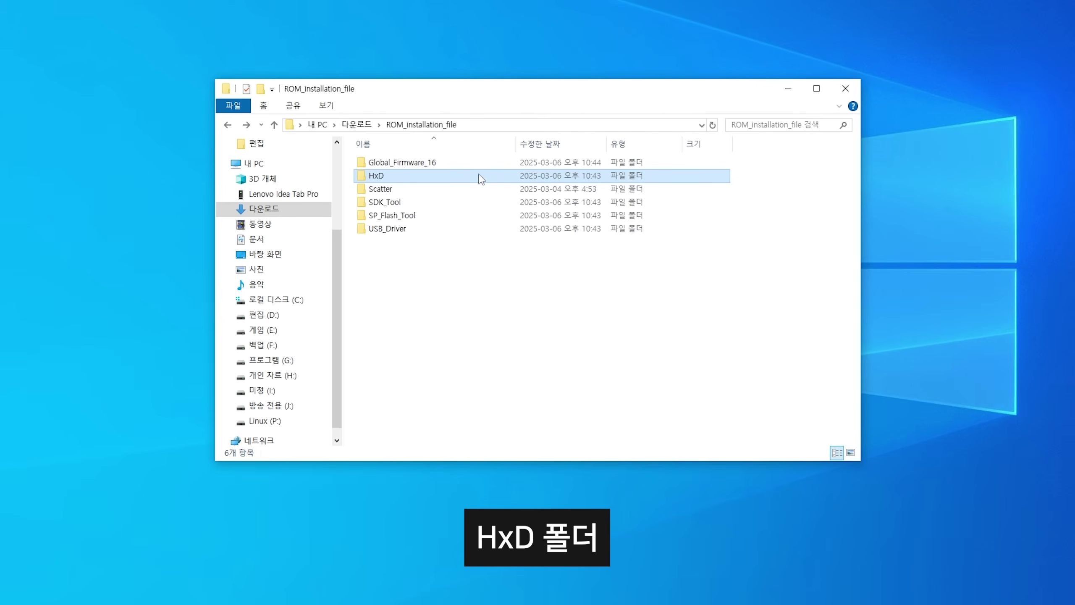
{"action": "double_click", "coordinate": [480, 178]}
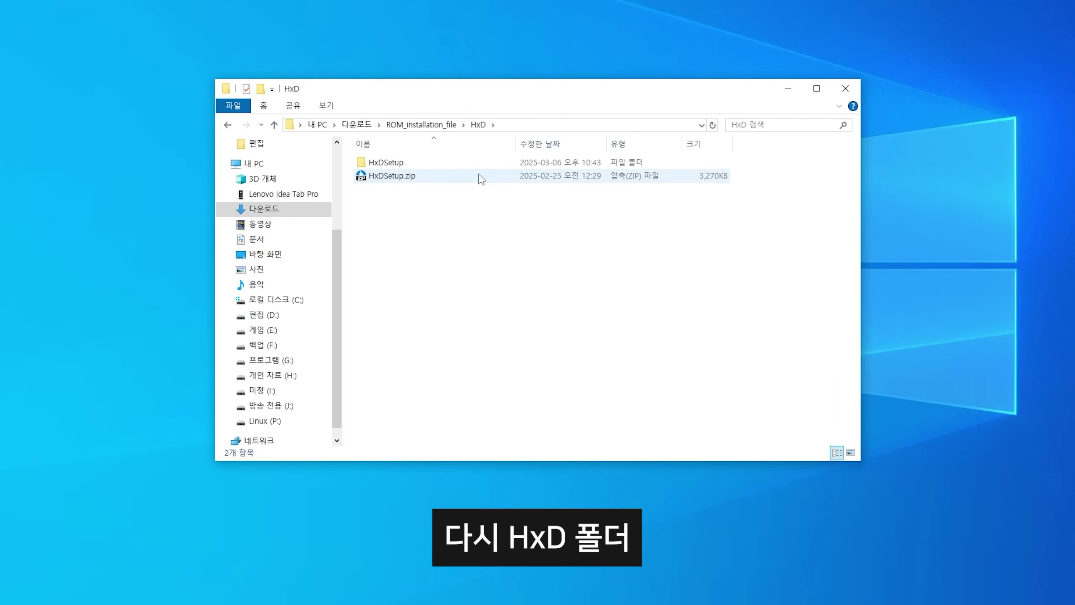
{"action": "left_click", "coordinate": [476, 167]}
{"action": "double_click", "coordinate": [477, 167]}
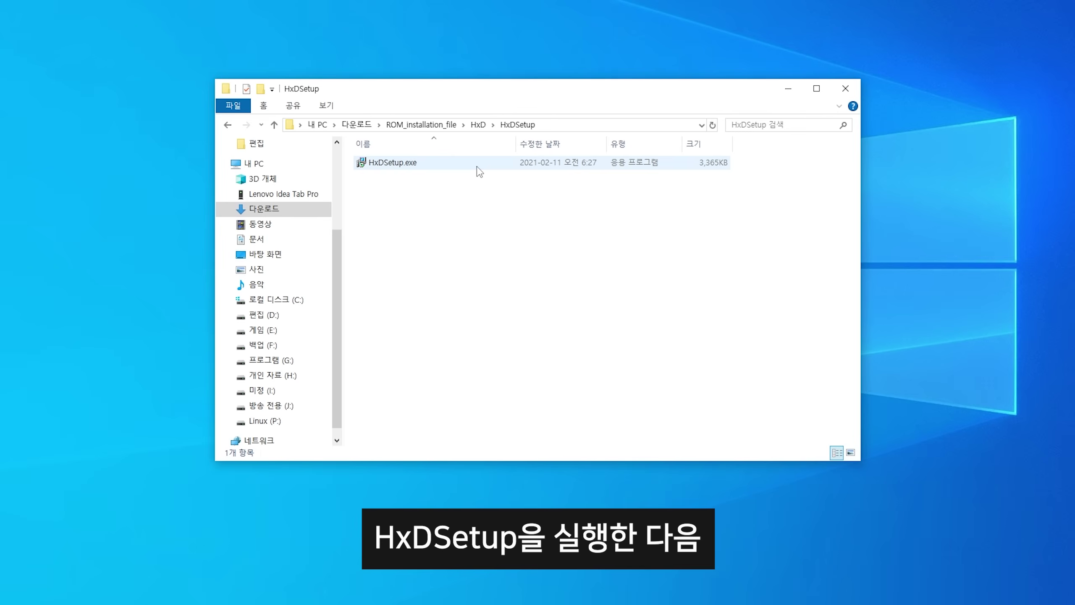
{"action": "double_click", "coordinate": [478, 171]}
{"action": "left_click", "coordinate": [532, 270]}
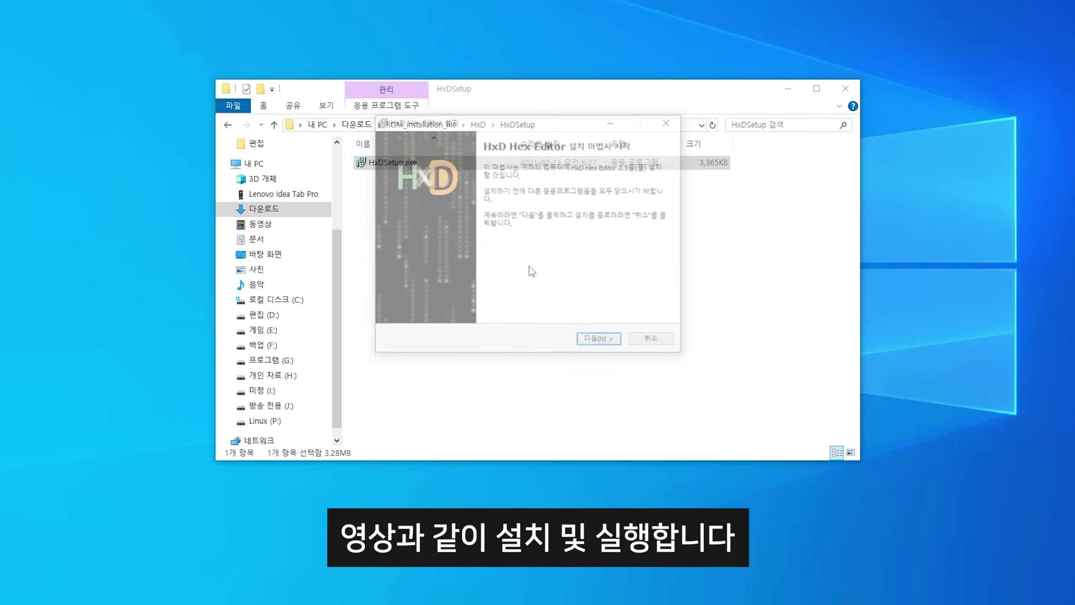
Step: Accept the HxD license, install it with the default folder, Start menu and icon options, and finish with HxD launched
{"action": "left_click", "coordinate": [596, 341]}
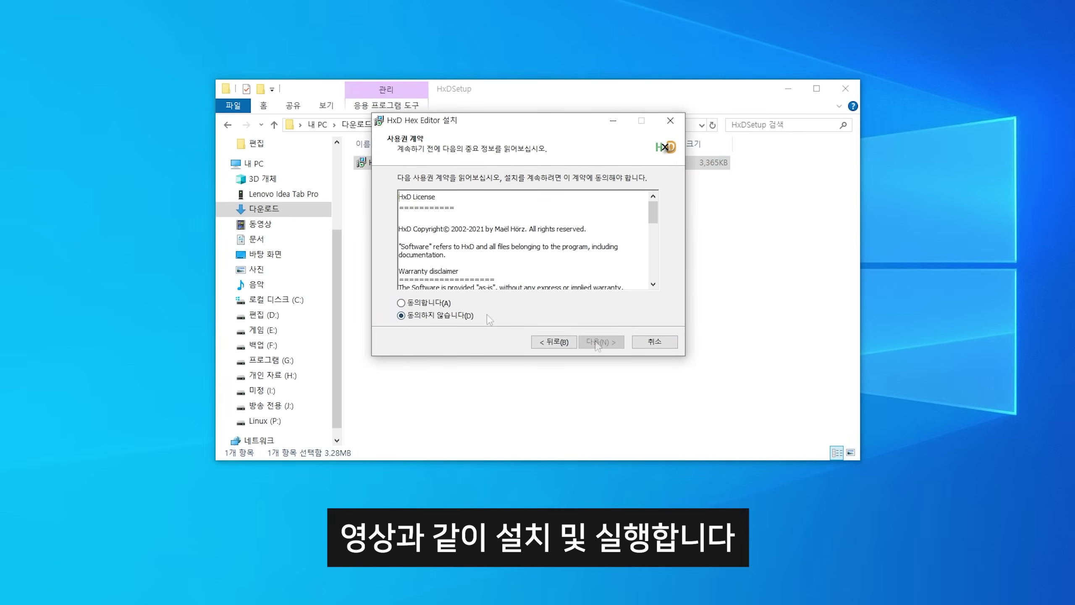
{"action": "left_click", "coordinate": [444, 306]}
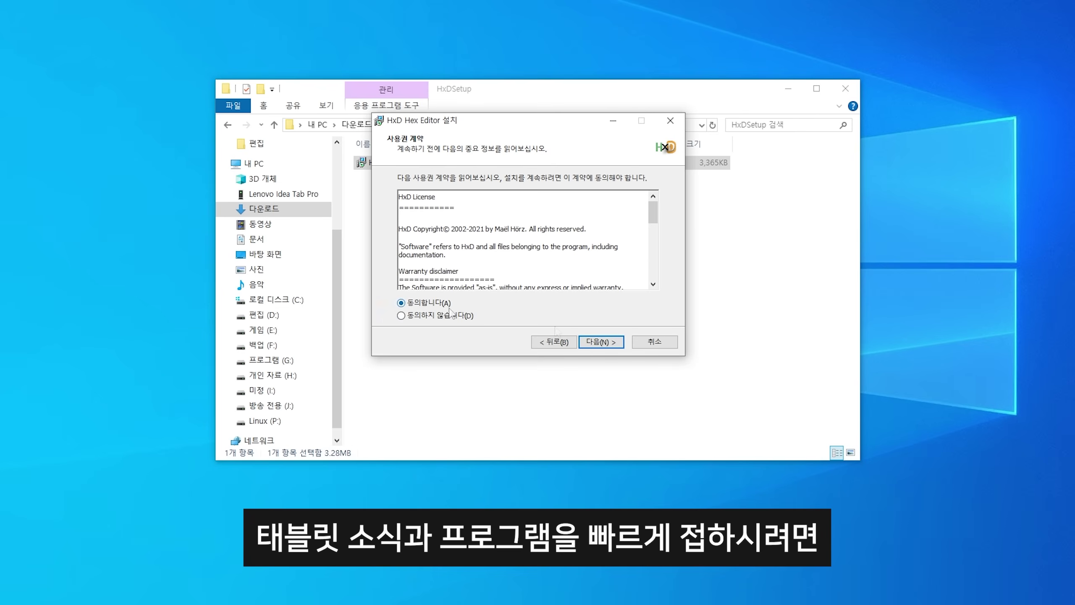
{"action": "left_click", "coordinate": [593, 342]}
{"action": "left_click", "coordinate": [593, 343]}
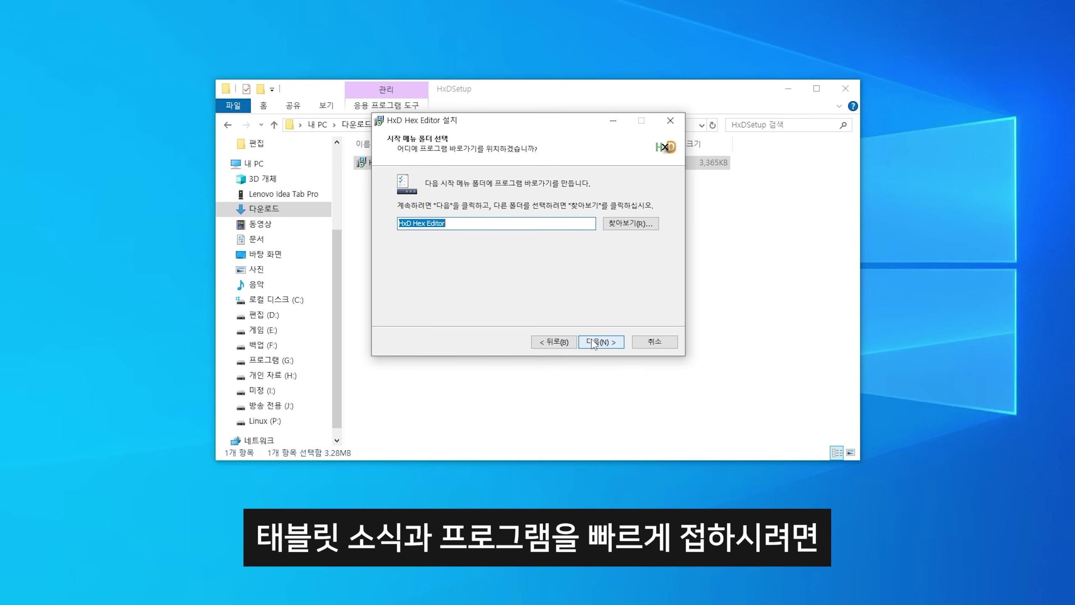
{"action": "left_click", "coordinate": [594, 343]}
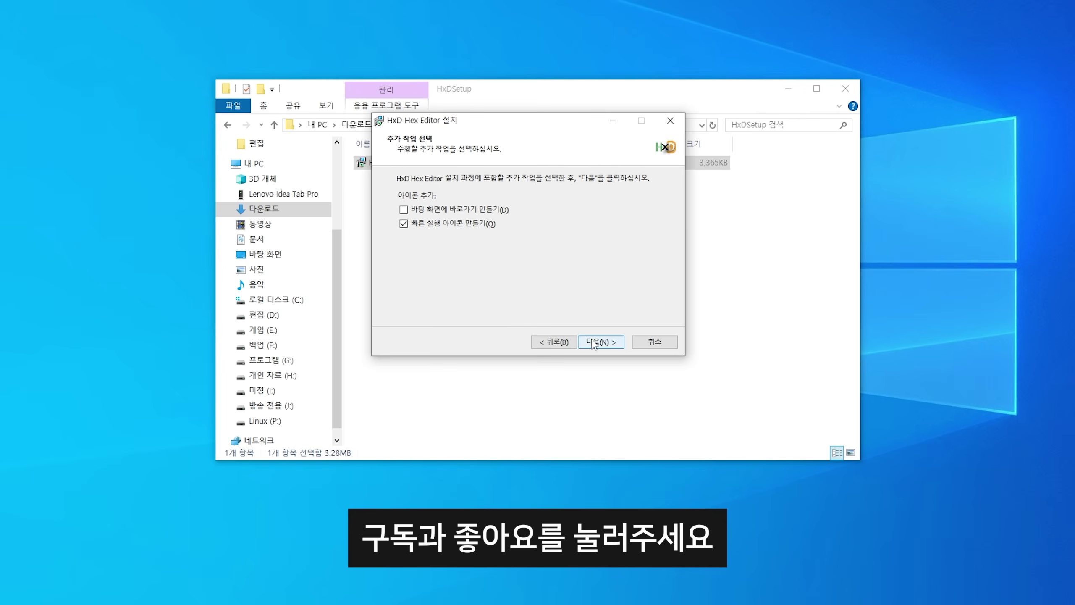
{"action": "left_click", "coordinate": [594, 343]}
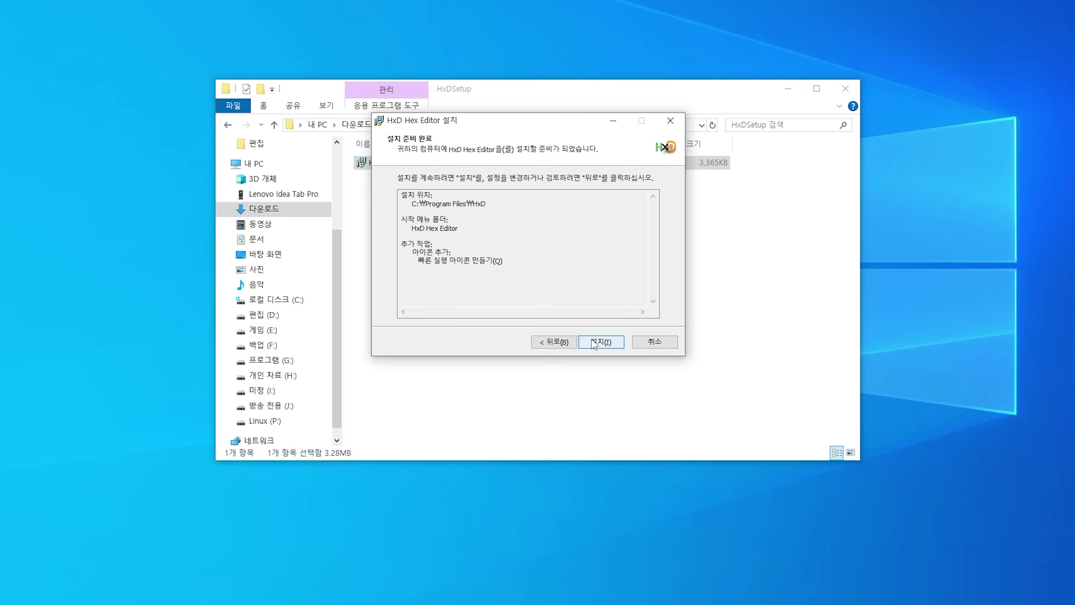
{"action": "left_click", "coordinate": [594, 343]}
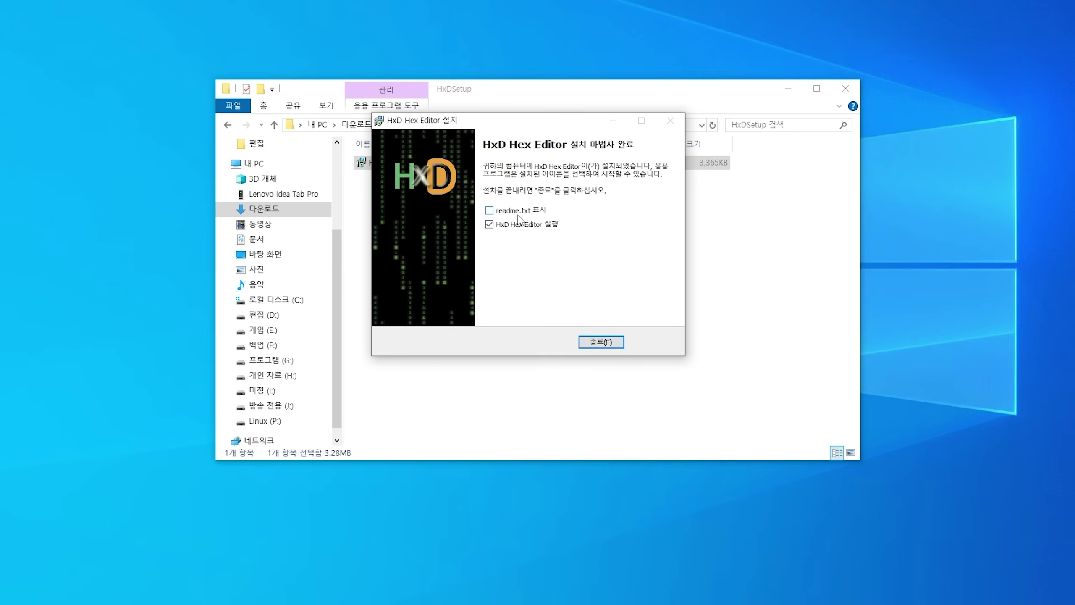
{"action": "left_click", "coordinate": [599, 343]}
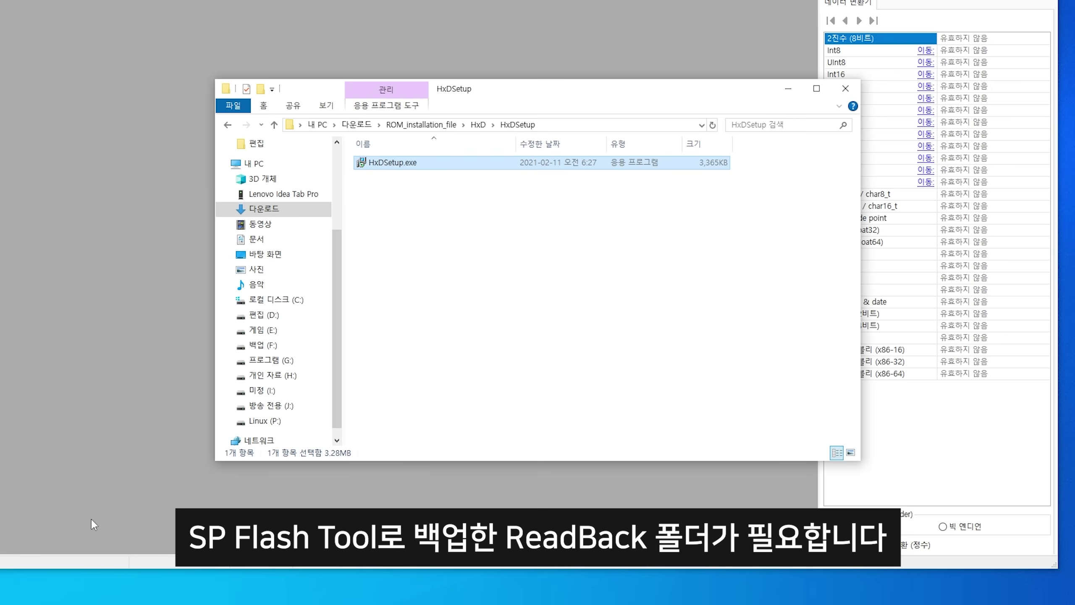
Step: Return to ROM_installation_file in File Explorer and open the Readback folder inside the nested SP_Flash_Tool folders
{"action": "left_click", "coordinate": [228, 125]}
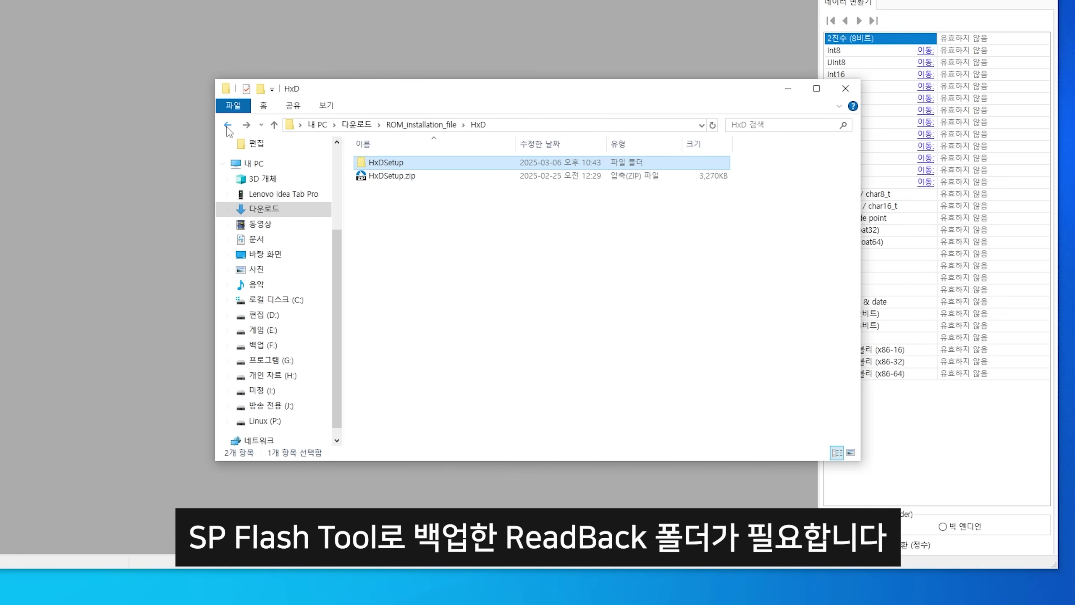
{"action": "left_click", "coordinate": [228, 125]}
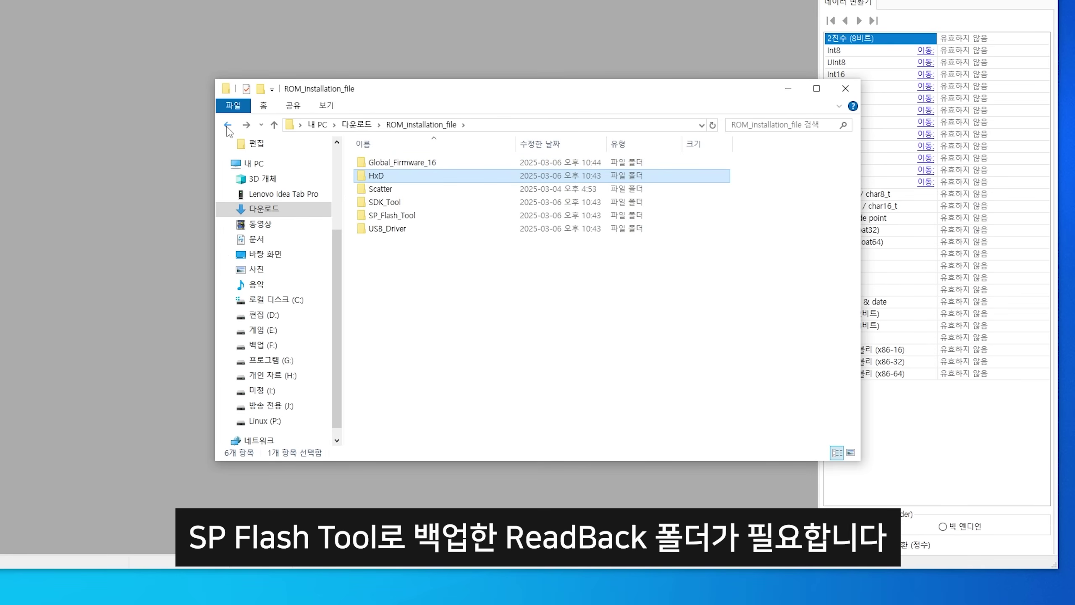
{"action": "left_click", "coordinate": [464, 217]}
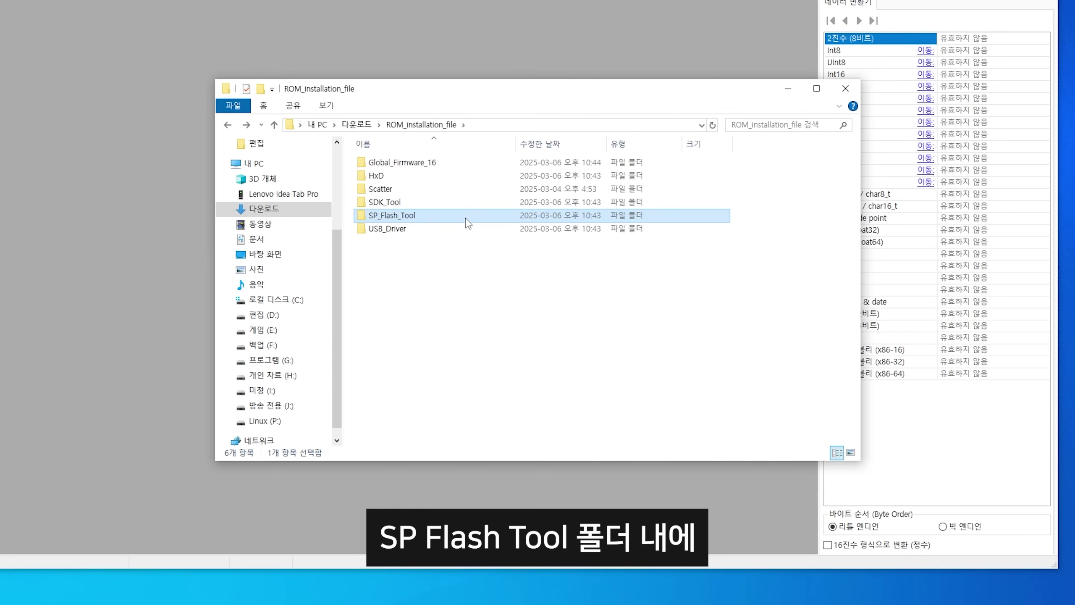
{"action": "double_click", "coordinate": [467, 218]}
{"action": "double_click", "coordinate": [495, 165]}
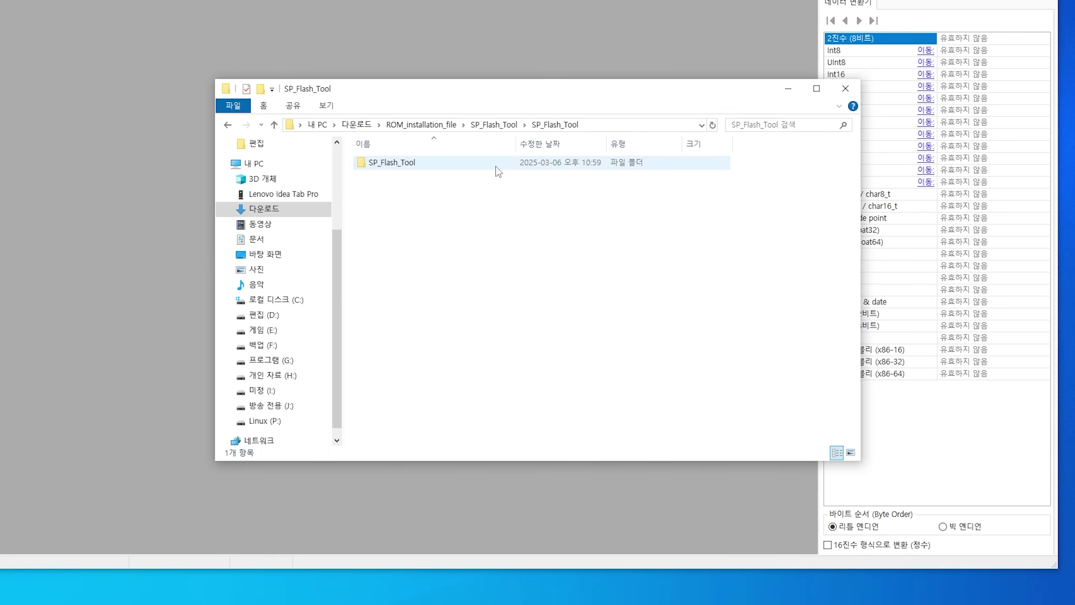
{"action": "double_click", "coordinate": [498, 170]}
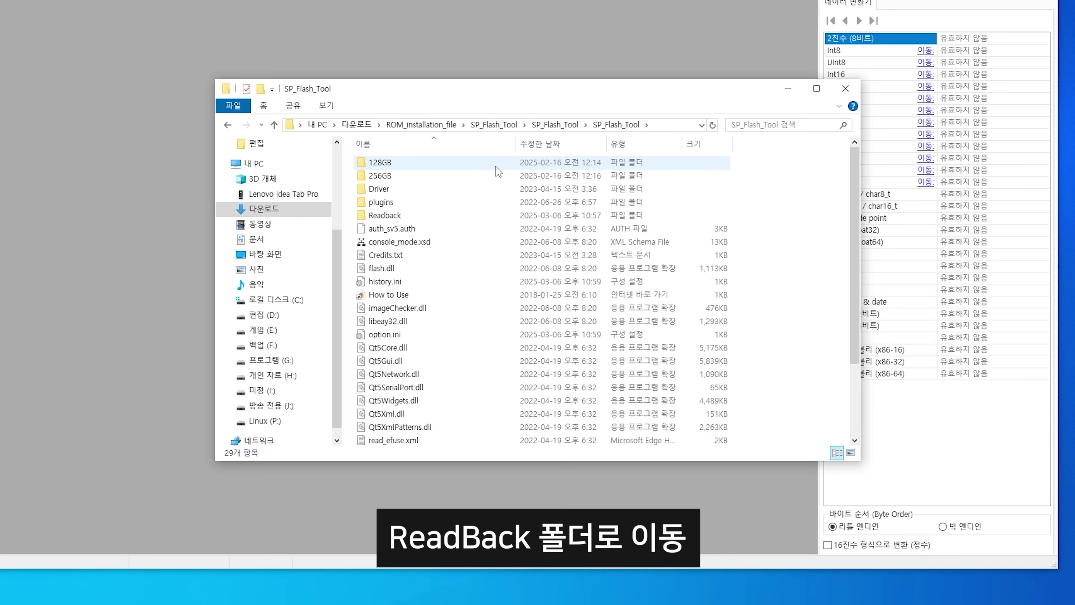
{"action": "double_click", "coordinate": [521, 215]}
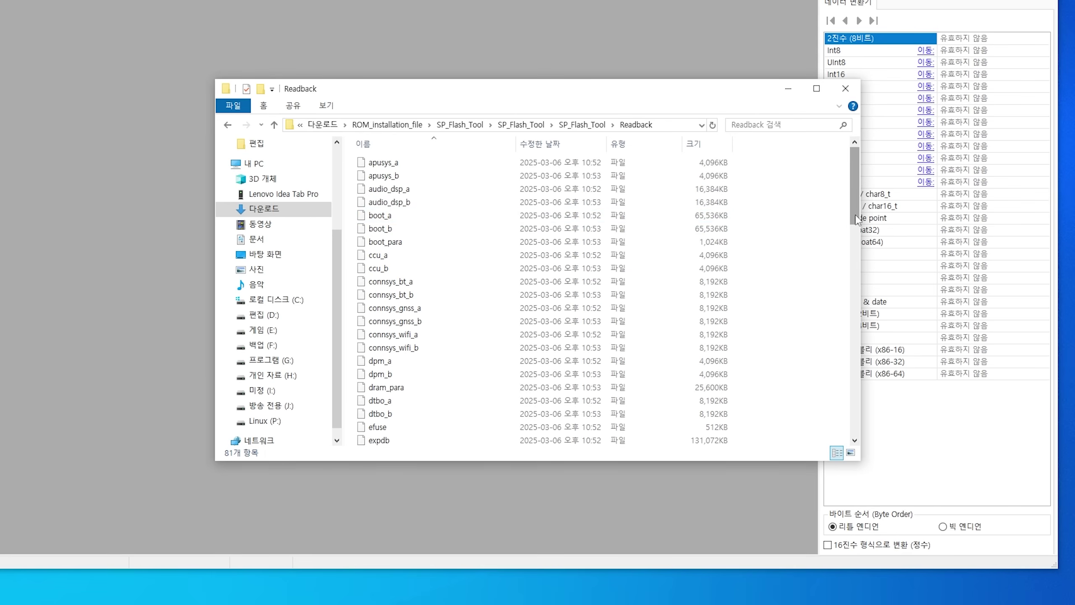
Step: Open the proinfo file from the Readback folder in HxD
{"action": "left_click_drag", "start_coordinate": [855, 218], "coordinate": [855, 373]}
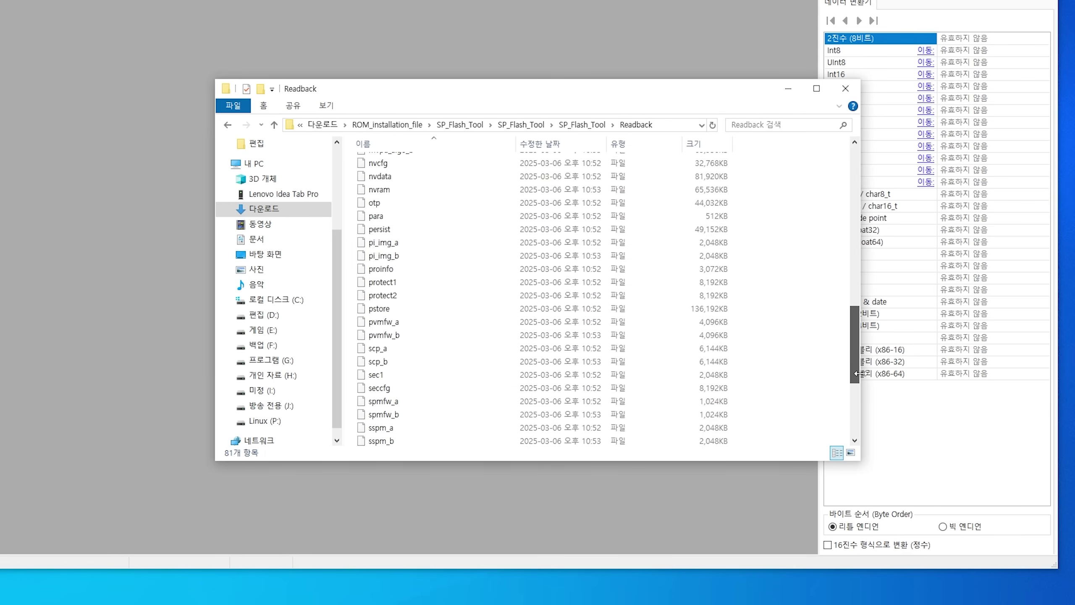
{"action": "left_click", "coordinate": [504, 271]}
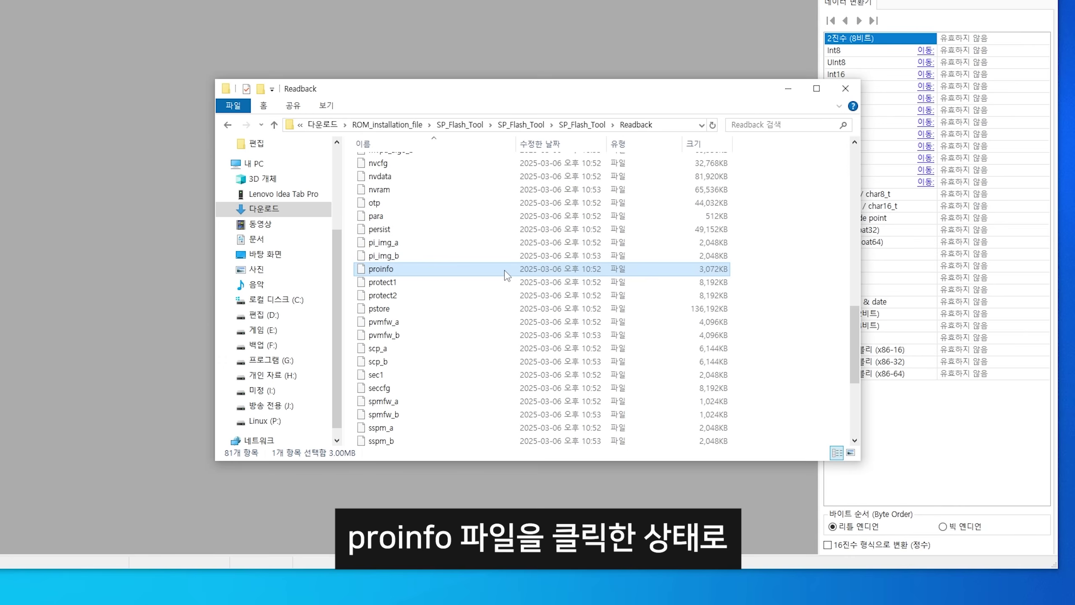
{"action": "left_click_drag", "start_coordinate": [504, 271], "coordinate": [183, 231]}
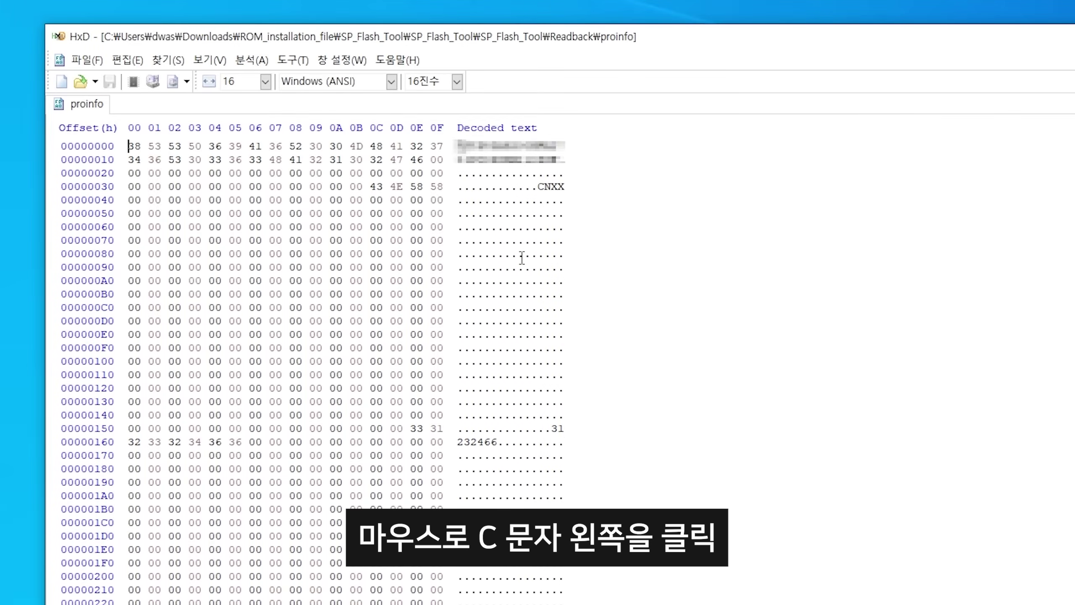
Step: Change the country code CN in the 00000030 row of proinfo to KR by editing the AnsiChar values
{"action": "left_click", "coordinate": [538, 186]}
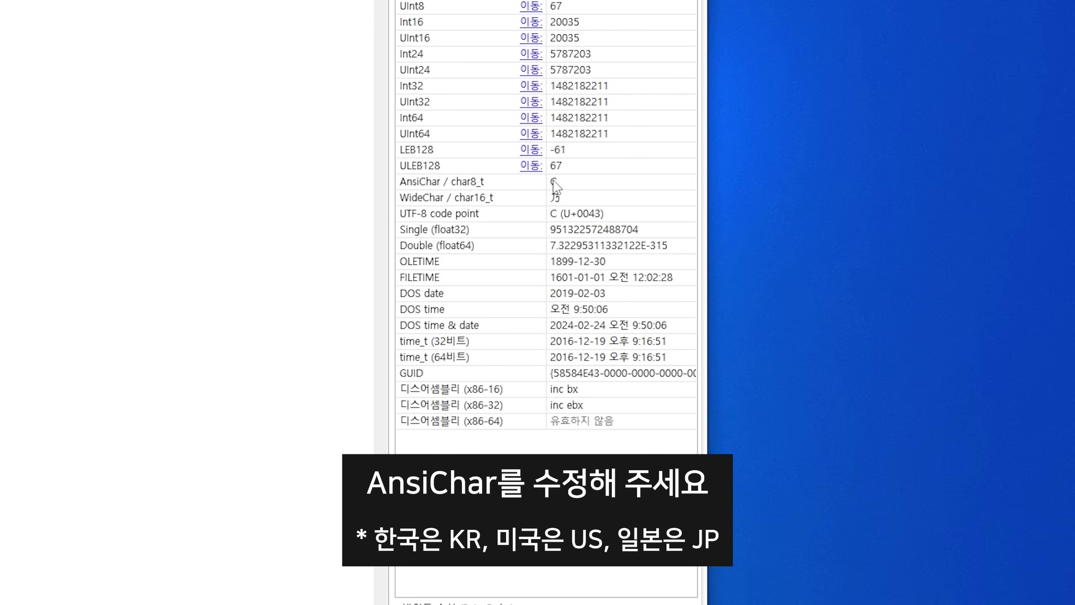
{"action": "double_click", "coordinate": [554, 182]}
{"action": "type", "text": "K"}
{"action": "key", "text": "Return"}
{"action": "left_click", "coordinate": [545, 187]}
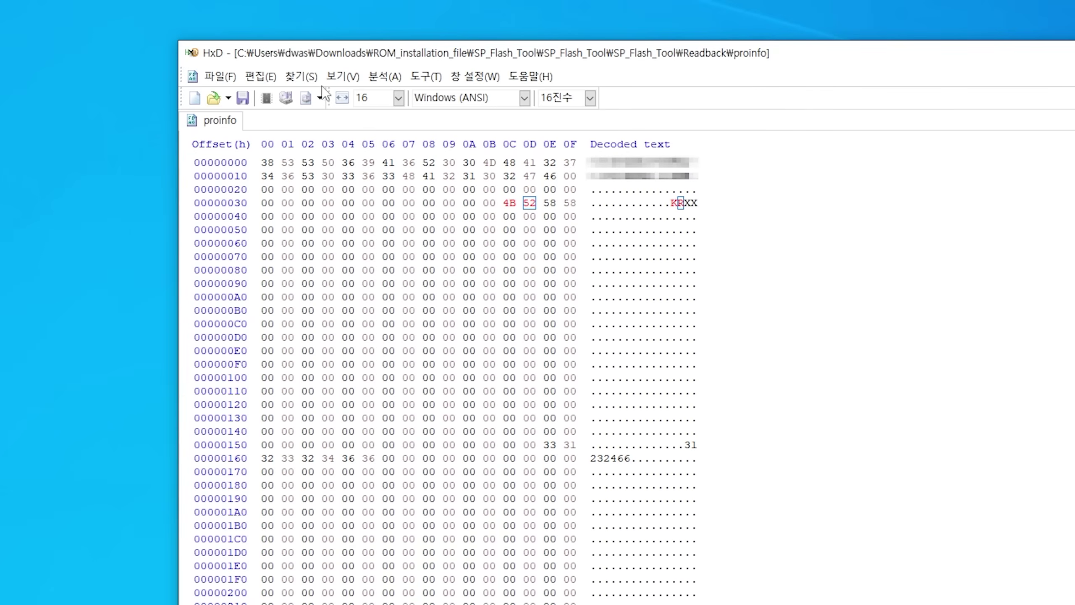
Step: Save the edited proinfo file and close HxD
{"action": "left_click", "coordinate": [231, 78]}
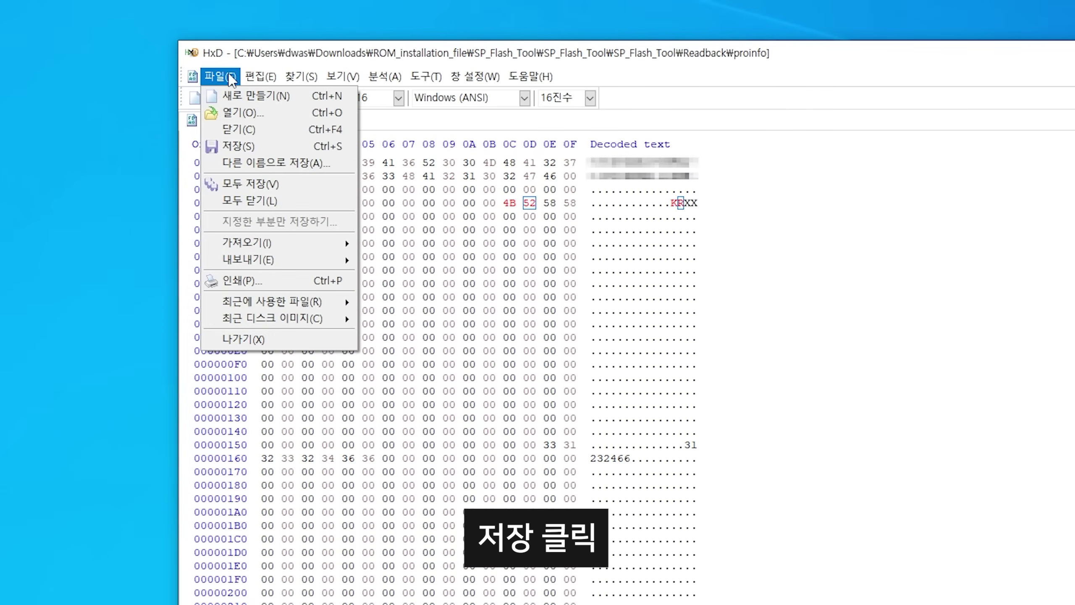
{"action": "left_click", "coordinate": [257, 144]}
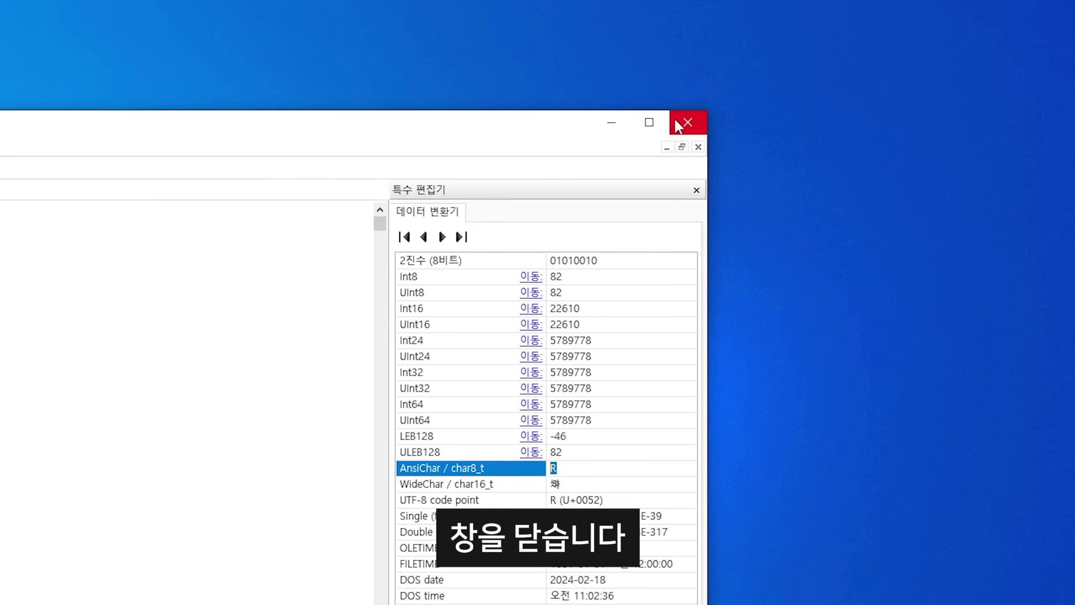
{"action": "left_click", "coordinate": [678, 125]}
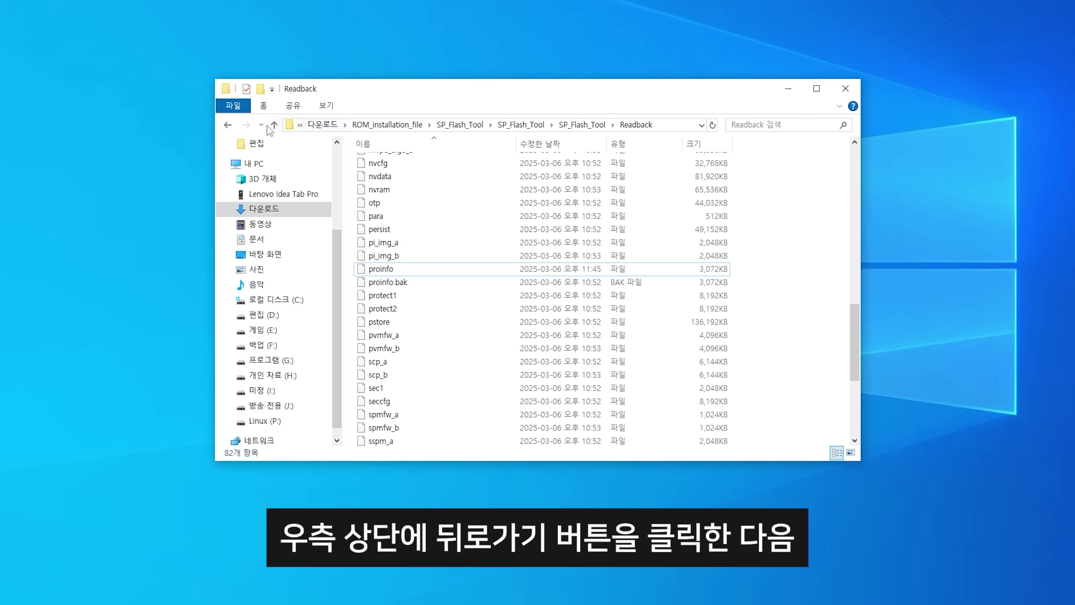
Step: Return from Readback to its parent SP_Flash_Tool folder and launch SPFlashToolV6.exe
{"action": "left_click", "coordinate": [231, 127]}
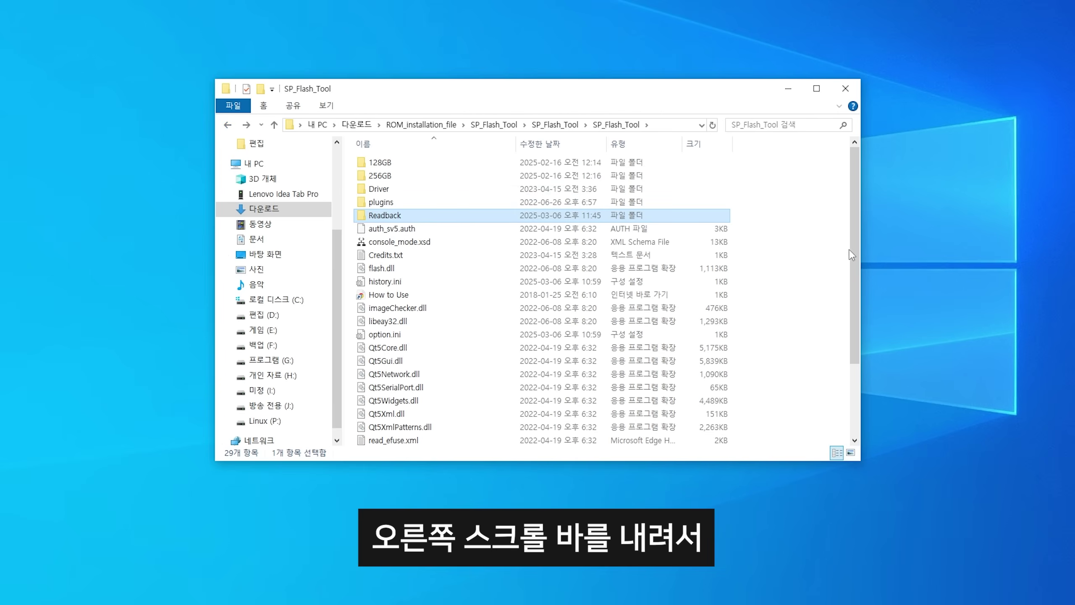
{"action": "left_click_drag", "start_coordinate": [857, 255], "coordinate": [857, 315]}
{"action": "left_click", "coordinate": [608, 411]}
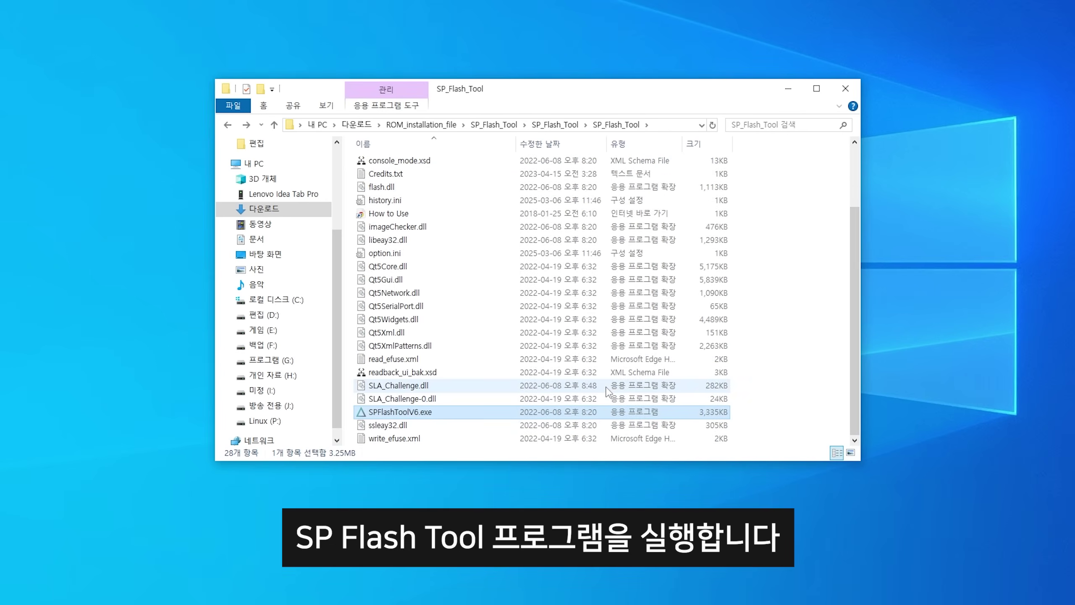
{"action": "double_click", "coordinate": [560, 410]}
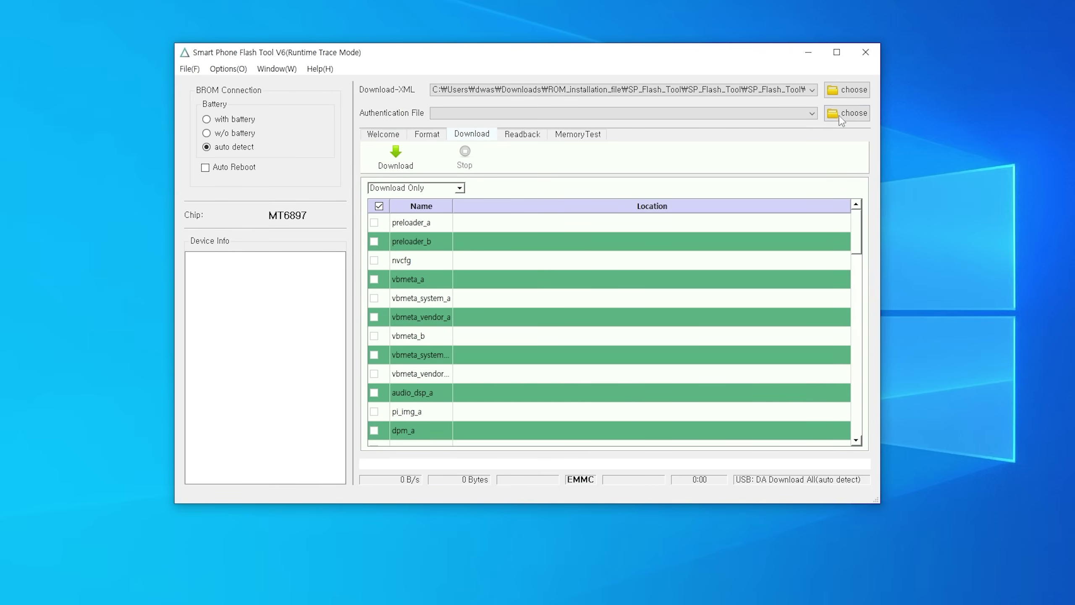
Step: Load flash.xml as the Download-XML from the download_agent folder inside 128GB in the nested SP_Flash_Tool folders
{"action": "left_click", "coordinate": [849, 90]}
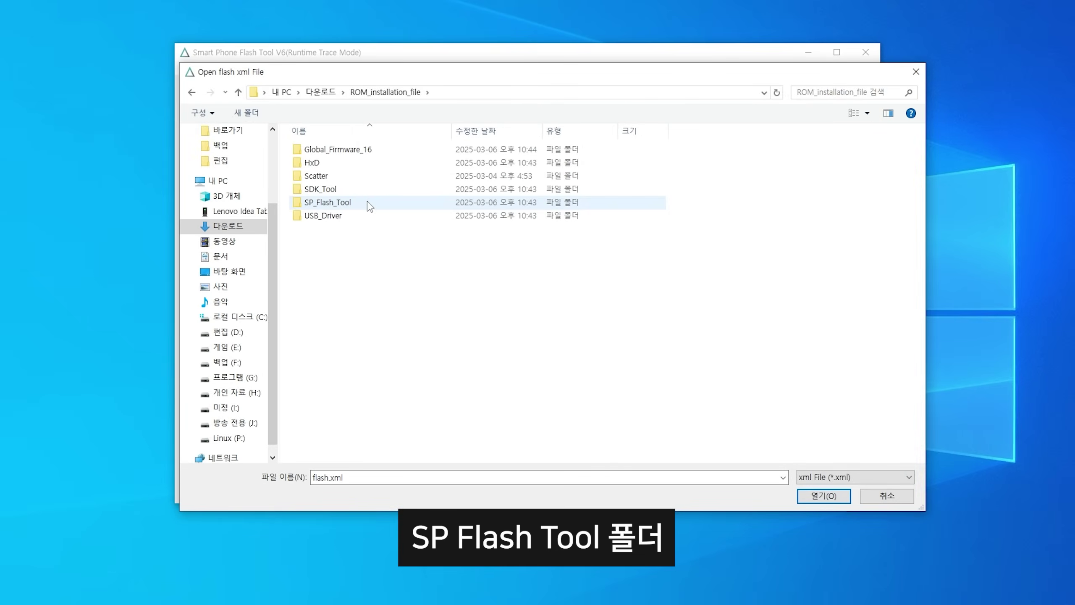
{"action": "double_click", "coordinate": [370, 206]}
{"action": "double_click", "coordinate": [397, 154]}
{"action": "left_click", "coordinate": [399, 156]}
{"action": "double_click", "coordinate": [399, 156]}
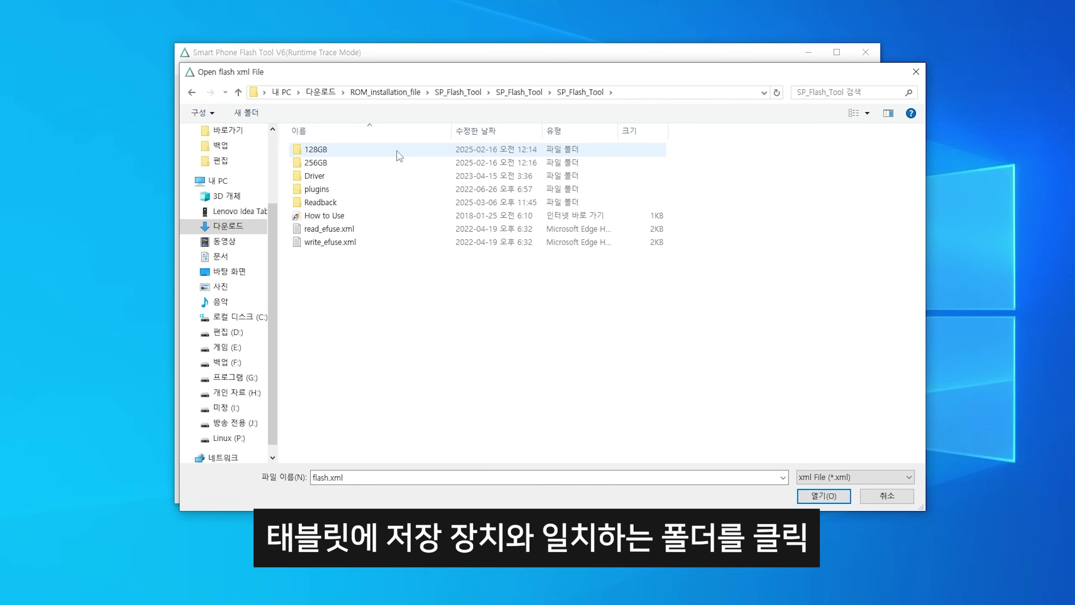
{"action": "double_click", "coordinate": [399, 153]}
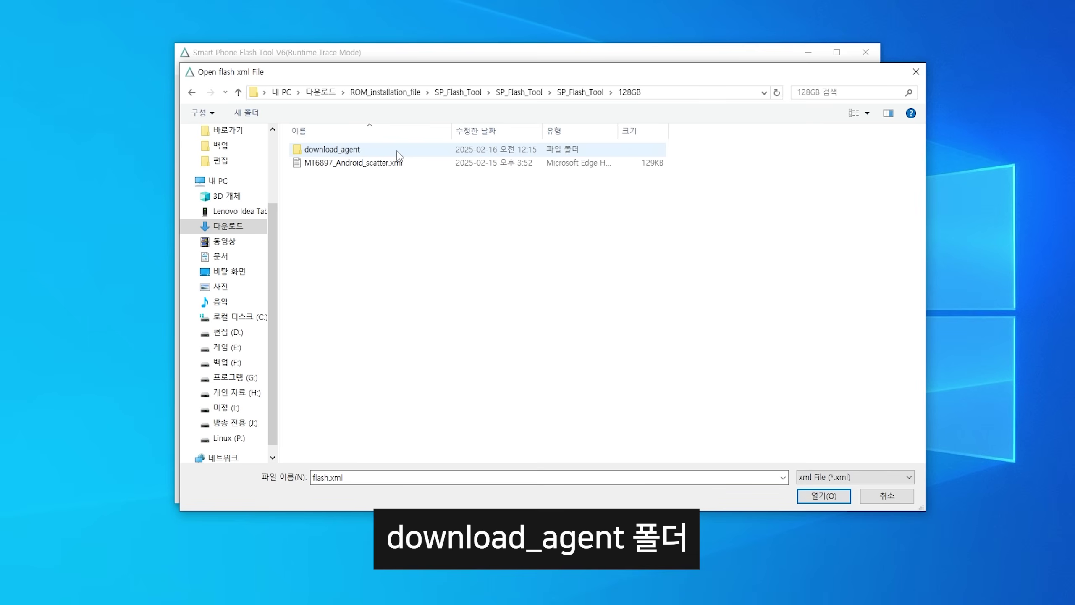
{"action": "double_click", "coordinate": [398, 150]}
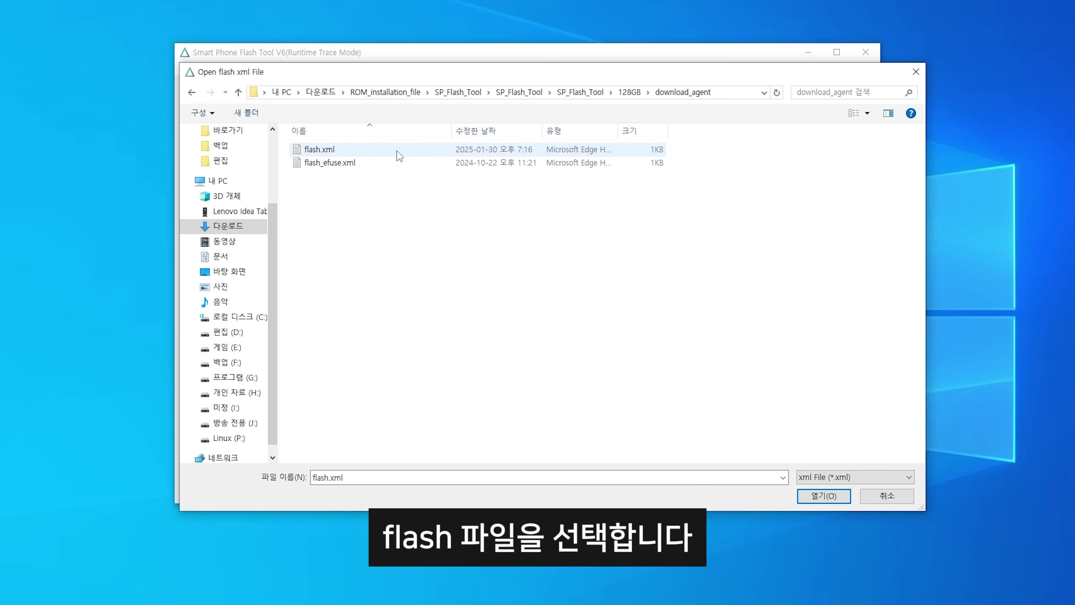
{"action": "double_click", "coordinate": [397, 151]}
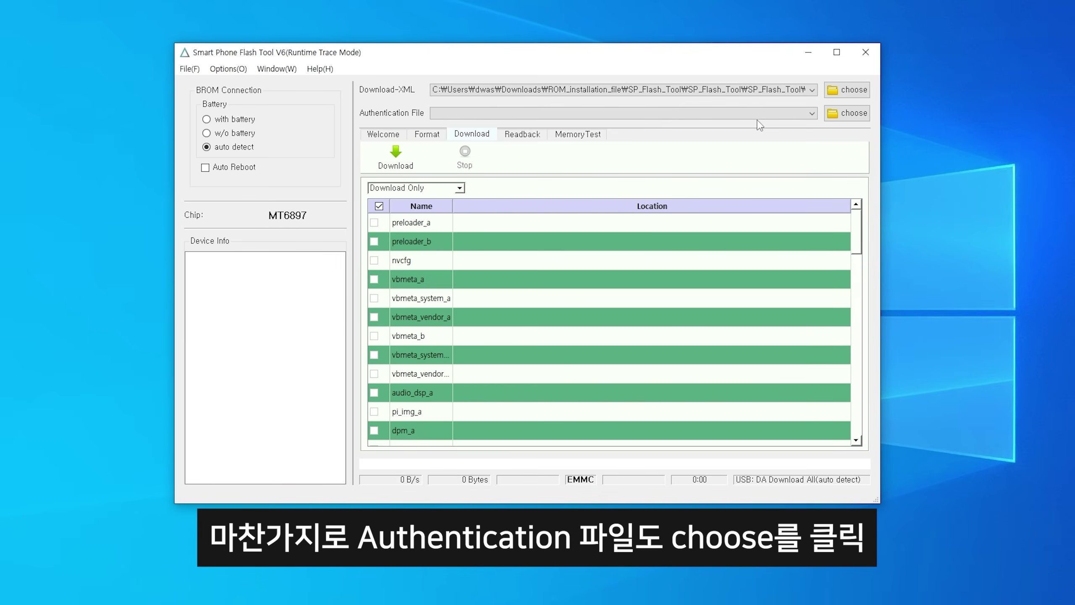
Step: Load da.auth as the Authentication File from the download_agent folder inside 128GB in the nested SP_Flash_Tool folders
{"action": "left_click", "coordinate": [831, 114]}
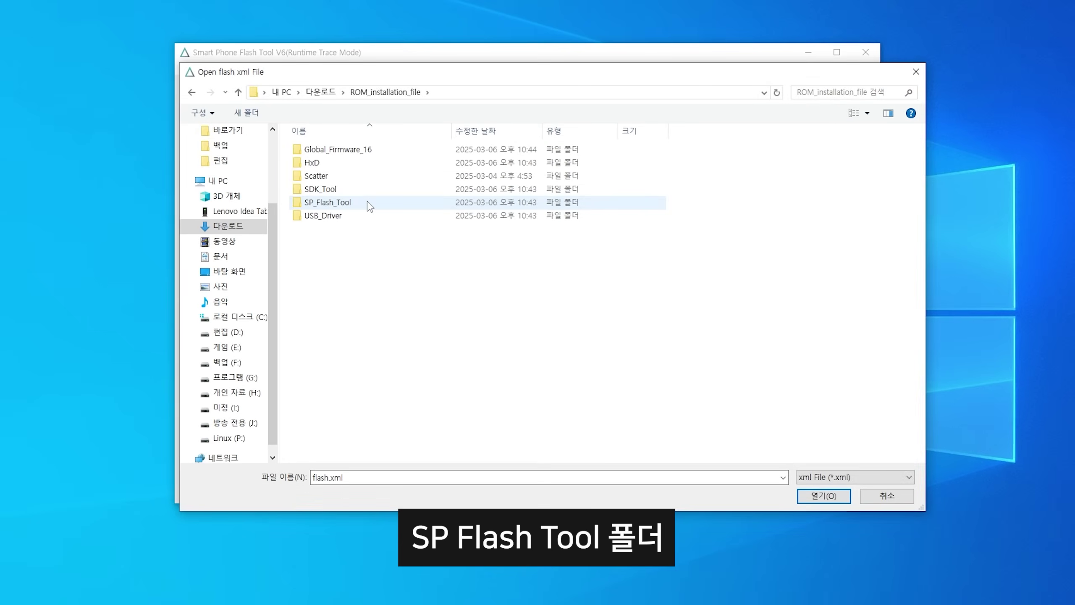
{"action": "double_click", "coordinate": [371, 206]}
{"action": "double_click", "coordinate": [396, 153]}
{"action": "double_click", "coordinate": [397, 154]}
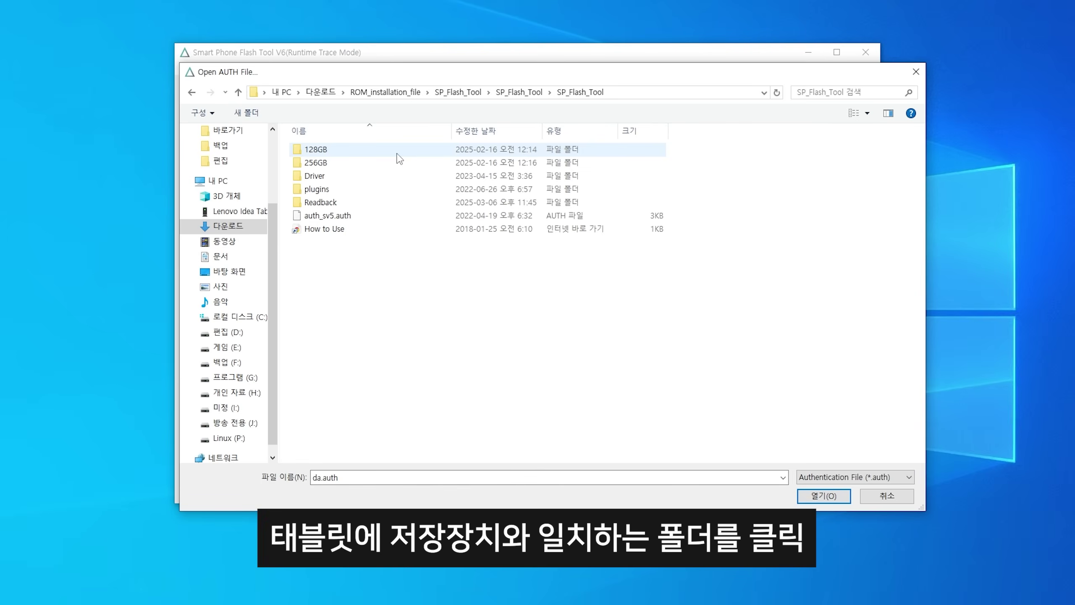
{"action": "double_click", "coordinate": [398, 153]}
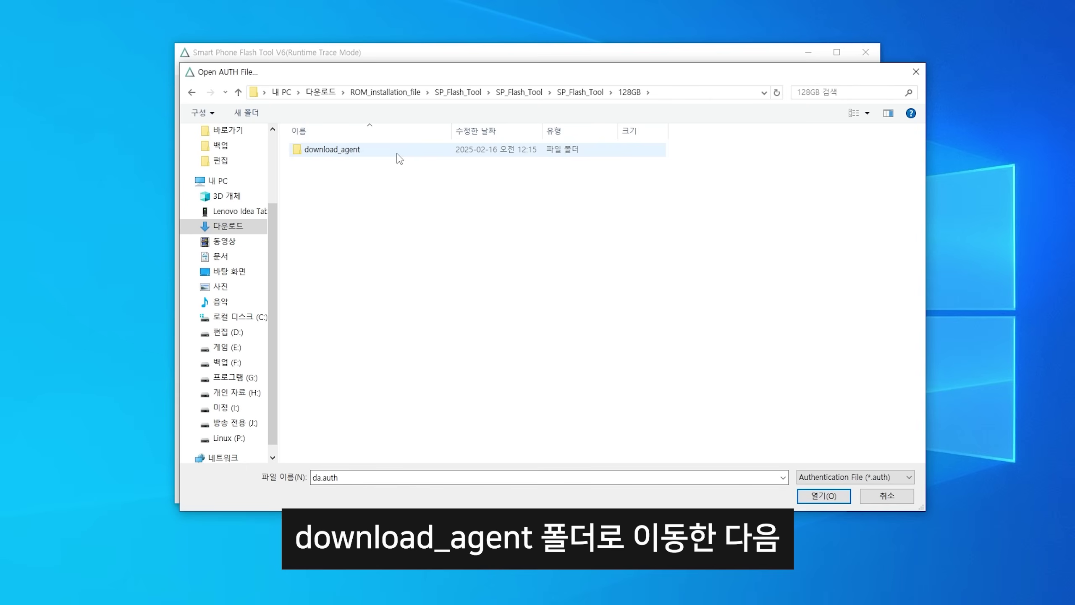
{"action": "double_click", "coordinate": [398, 154]}
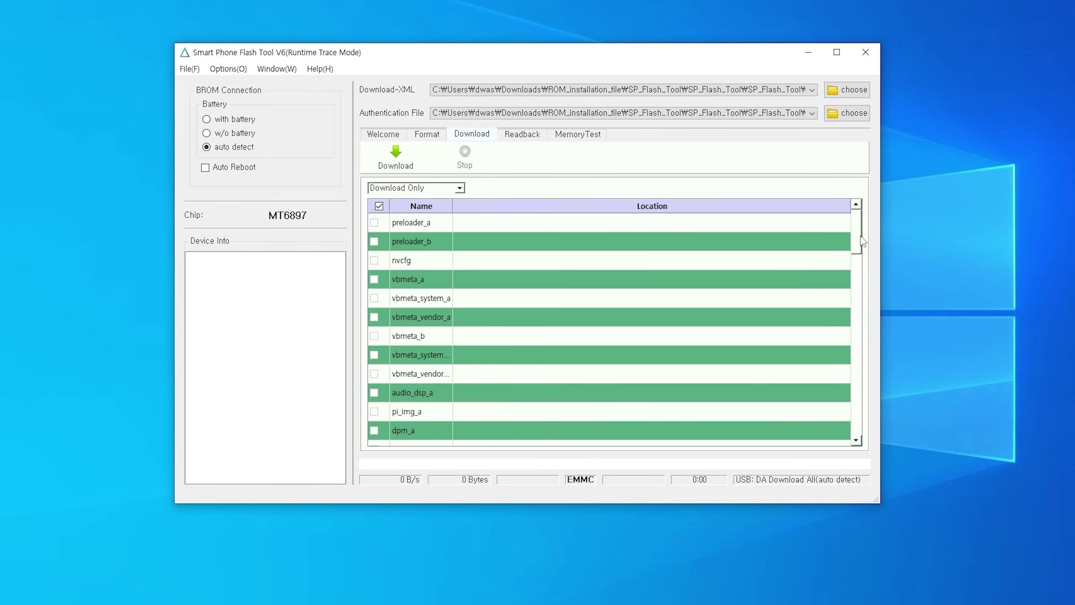
Step: Assign the edited proinfo file from the Readback folder as the location of the proinfo partition
{"action": "left_click_drag", "start_coordinate": [861, 241], "coordinate": [859, 337]}
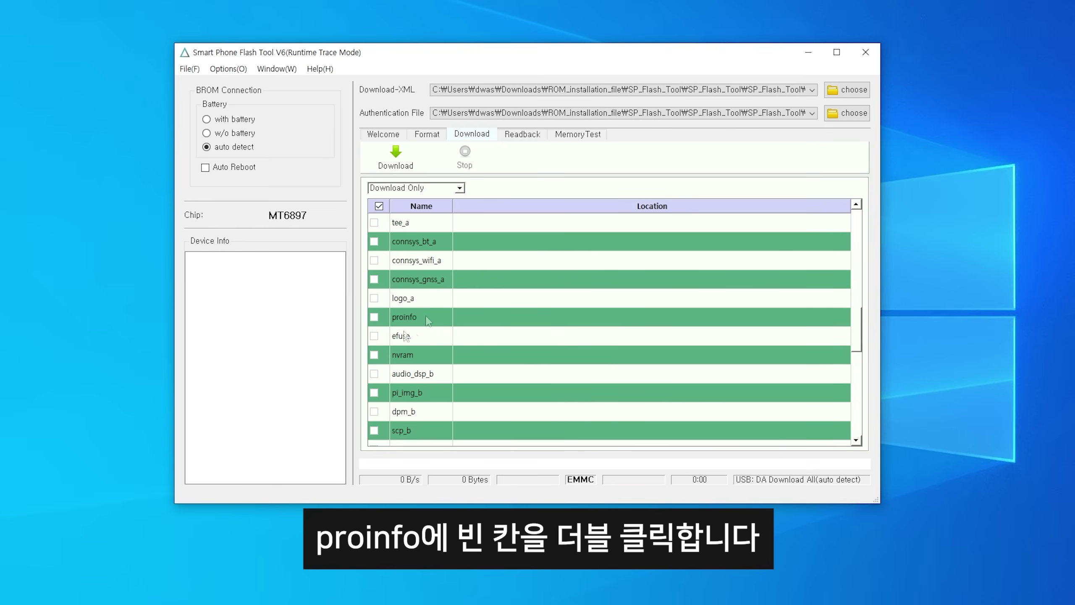
{"action": "double_click", "coordinate": [490, 315]}
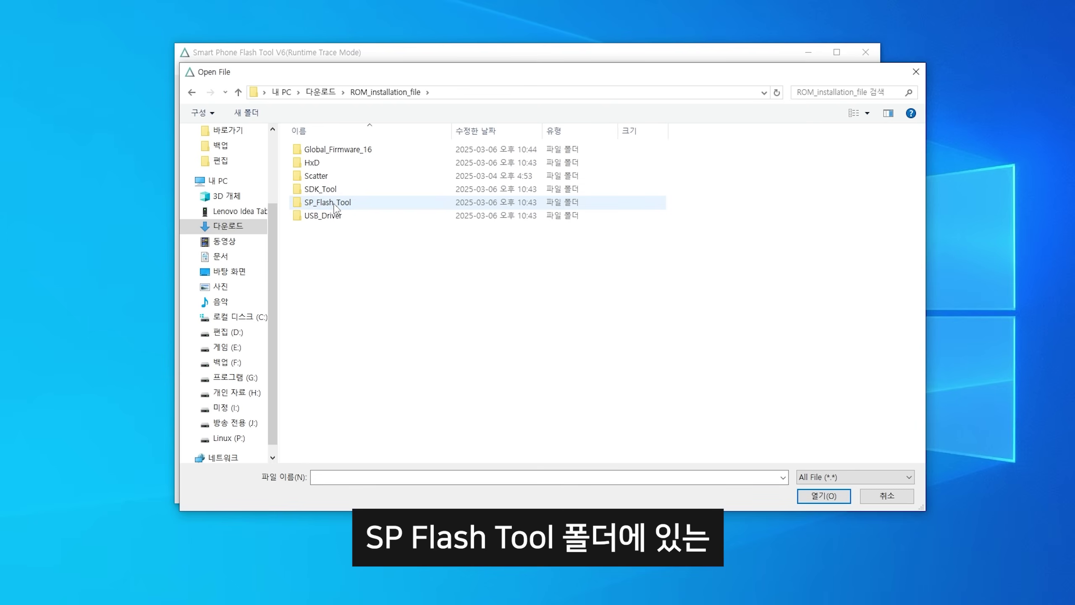
{"action": "double_click", "coordinate": [328, 203]}
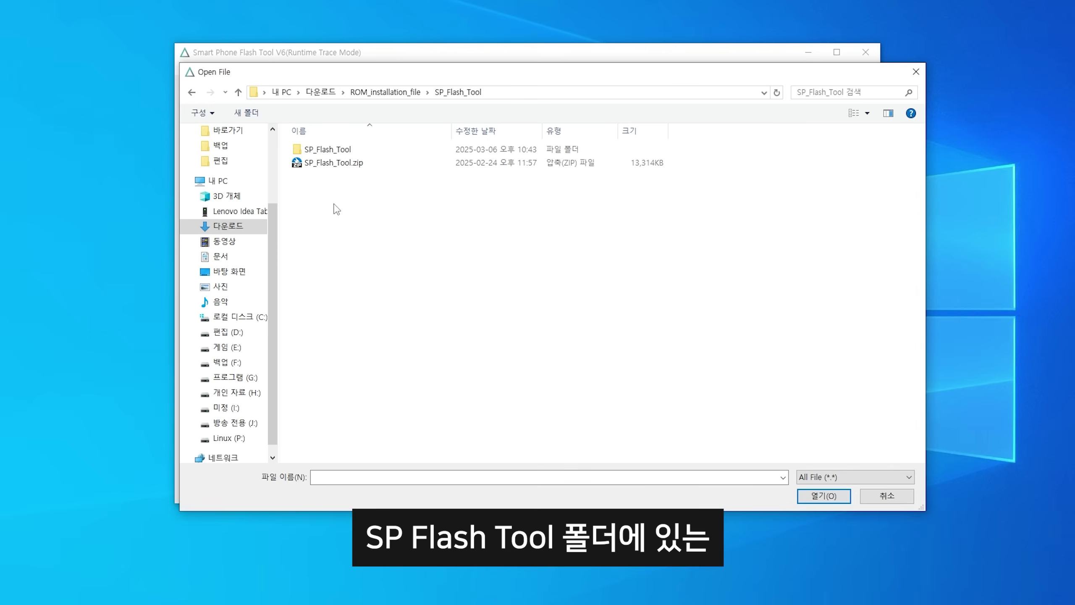
{"action": "double_click", "coordinate": [391, 152]}
{"action": "double_click", "coordinate": [396, 153]}
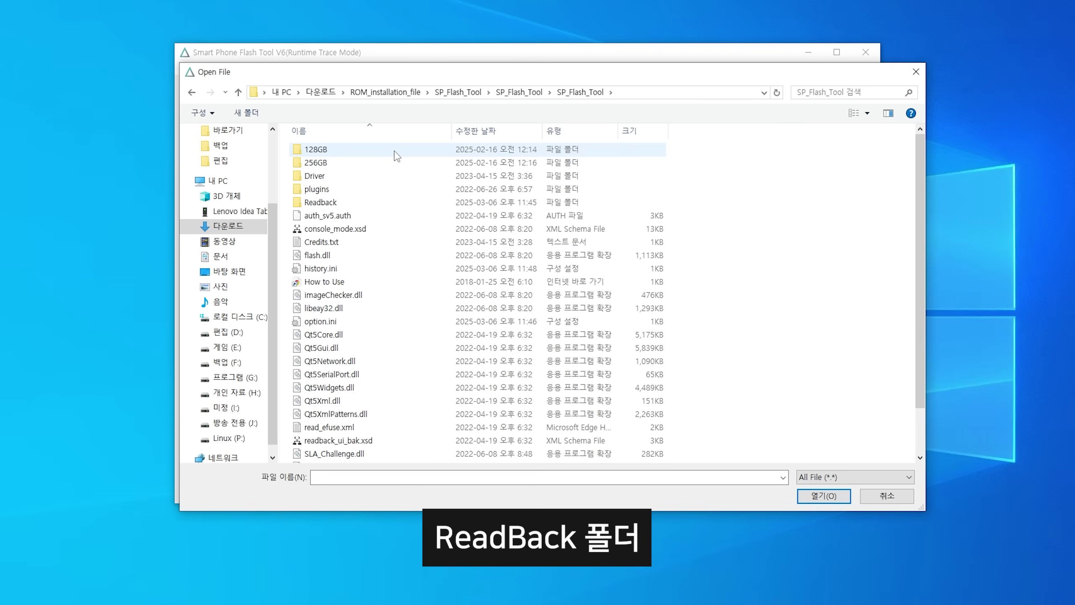
{"action": "double_click", "coordinate": [411, 202]}
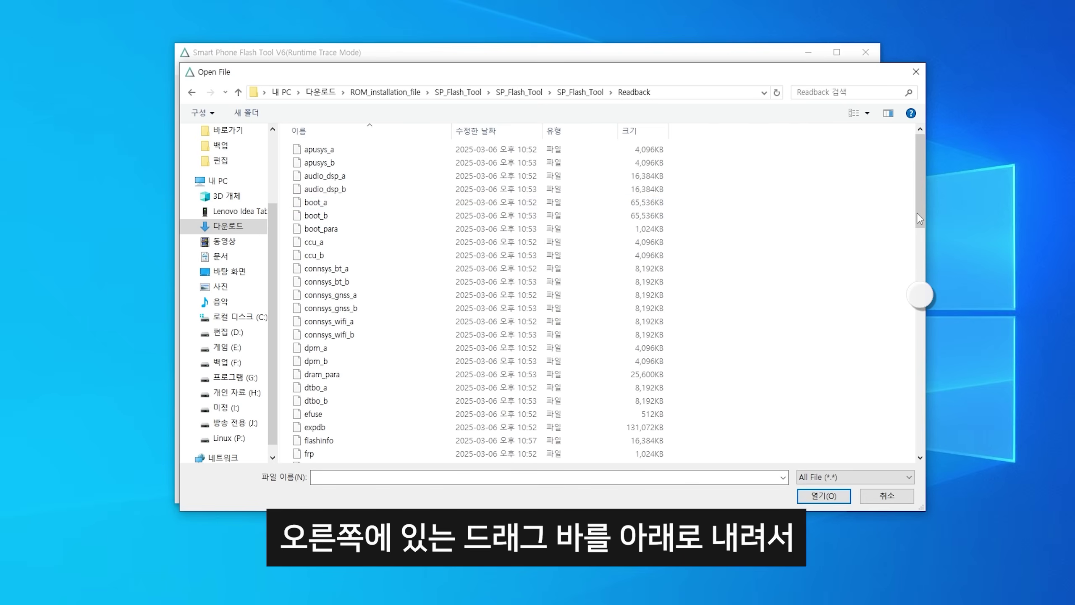
{"action": "left_click_drag", "start_coordinate": [919, 218], "coordinate": [920, 386]}
{"action": "left_click", "coordinate": [445, 263]}
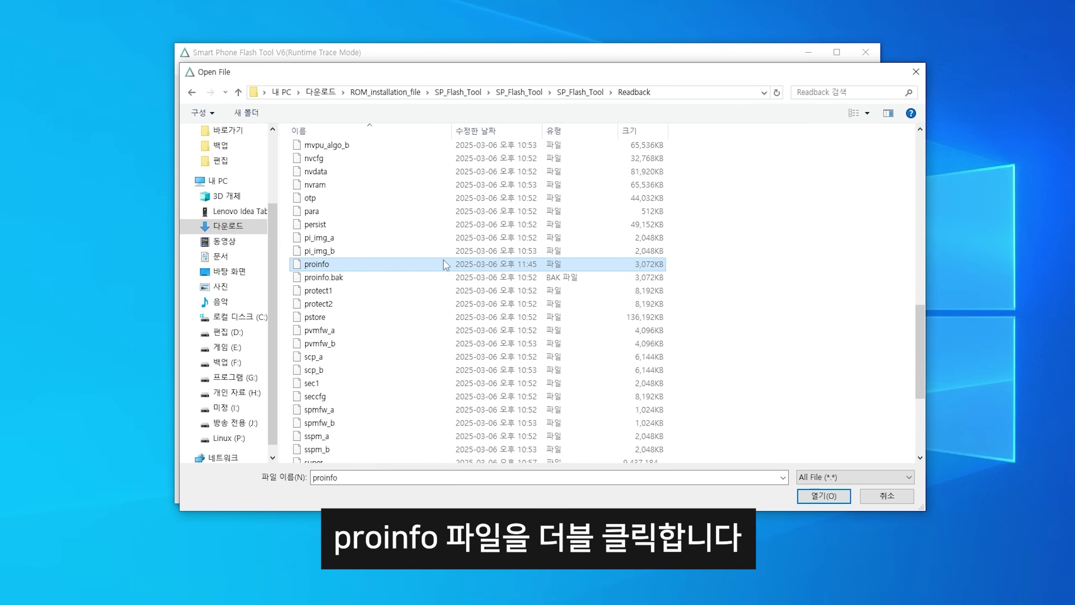
{"action": "double_click", "coordinate": [445, 264]}
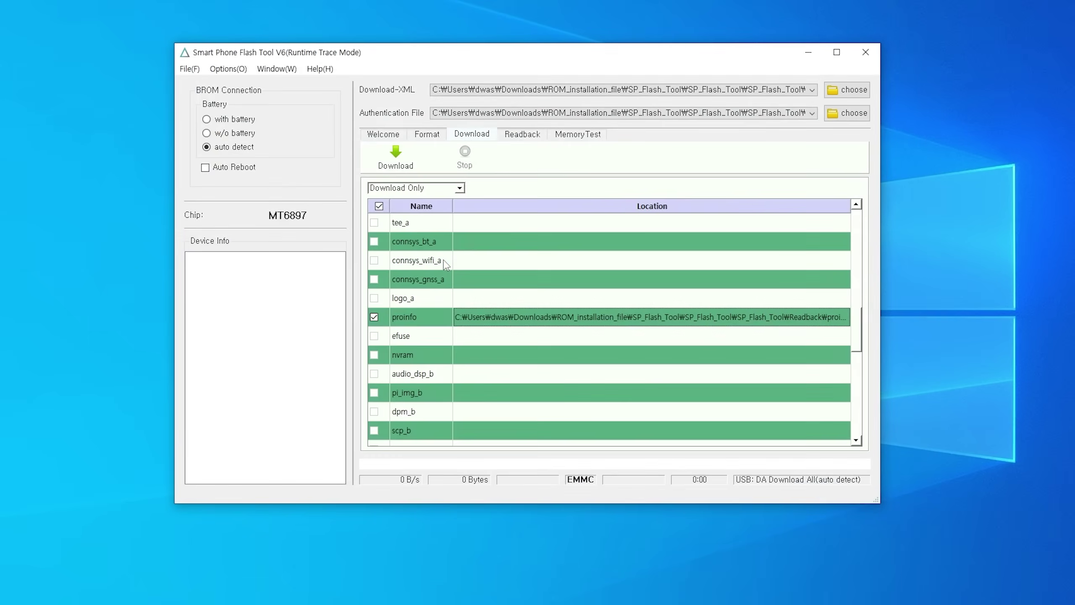
Step: Set the battery connection to auto detect, enable Auto Reboot, and choose the Download Only mode
{"action": "left_click", "coordinate": [207, 148]}
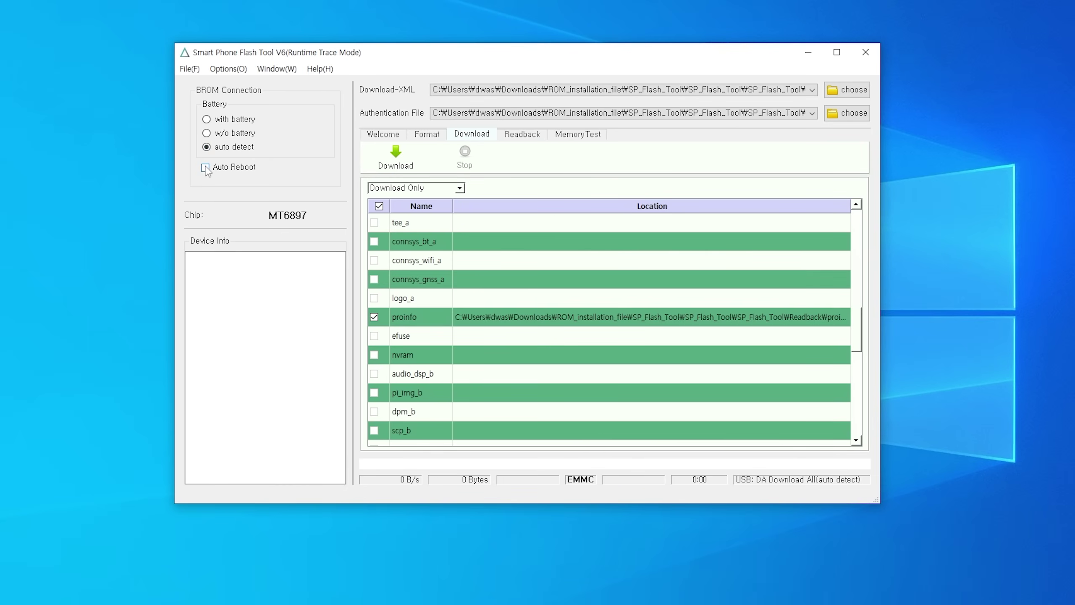
{"action": "left_click", "coordinate": [448, 189]}
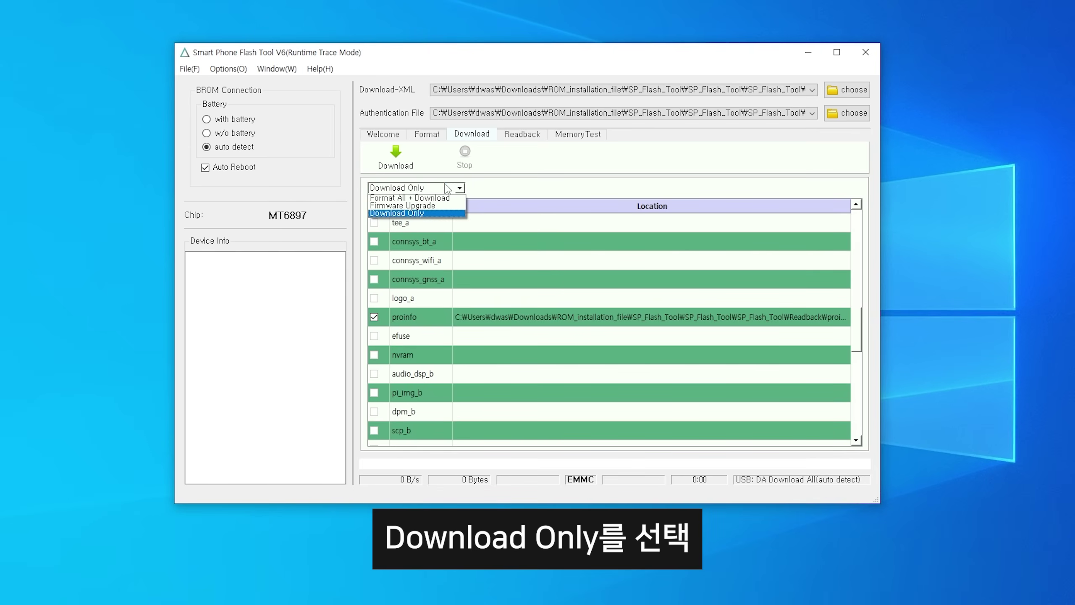
{"action": "left_click", "coordinate": [445, 214]}
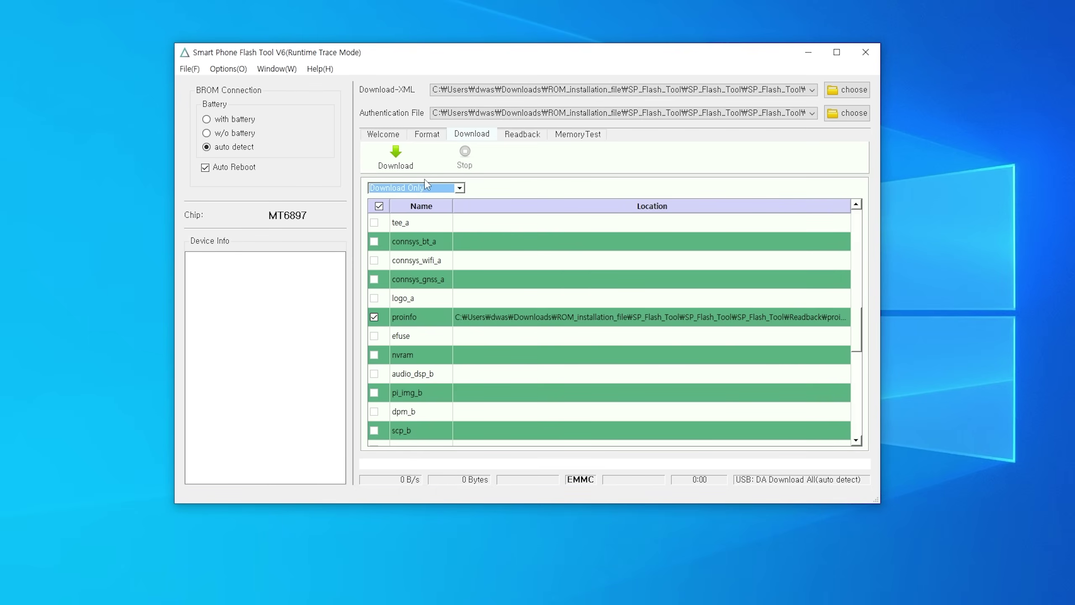
Step: Download the proinfo partition to the tablet, dismiss the completion message, and close the flash tool
{"action": "left_click", "coordinate": [417, 166]}
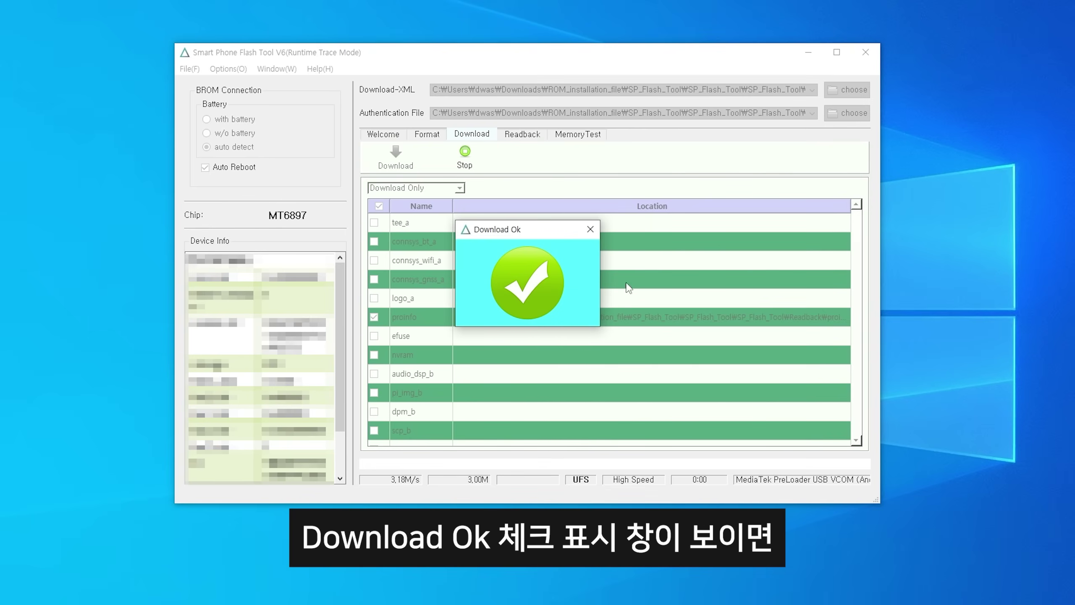
{"action": "left_click", "coordinate": [590, 234]}
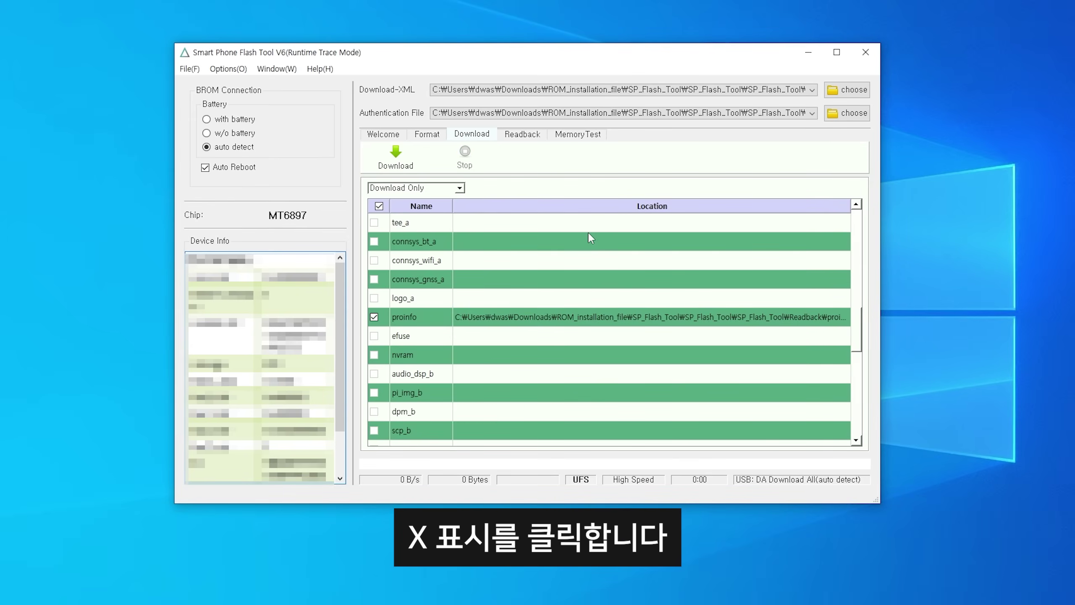
{"action": "left_click", "coordinate": [868, 55]}
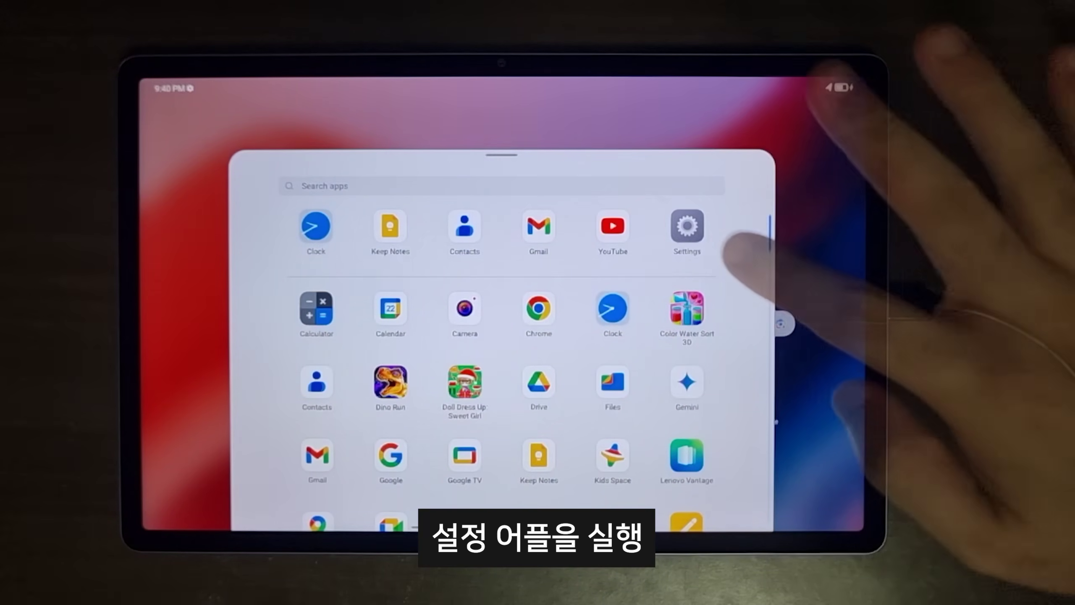
Step: Enter ####5993# in the tablet's Settings search to check the country code, and close the version dialog and search
{"action": "left_click", "coordinate": [687, 233]}
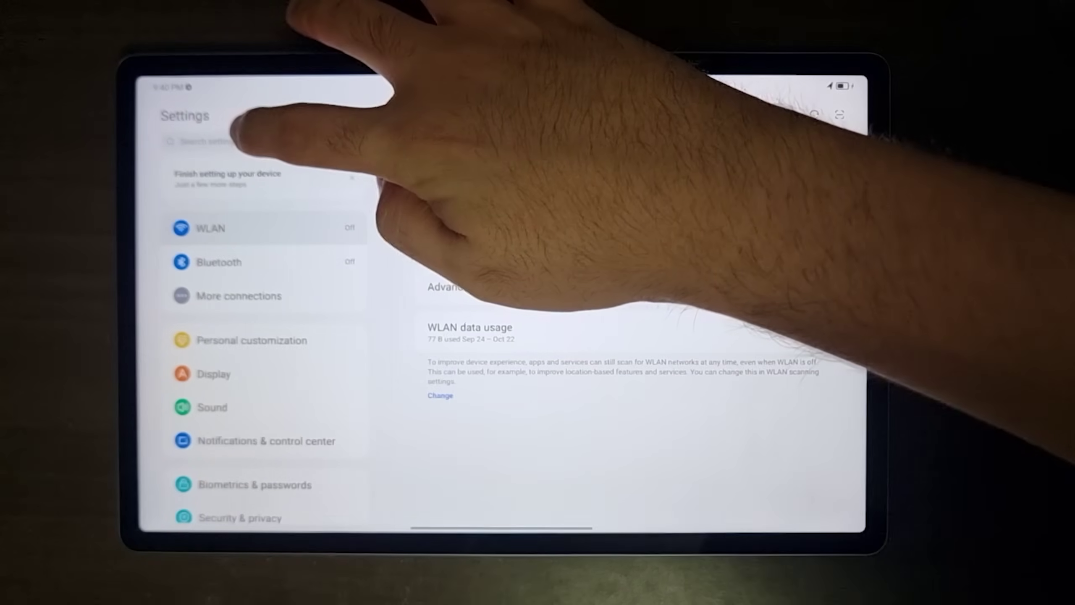
{"action": "left_click", "coordinate": [237, 142]}
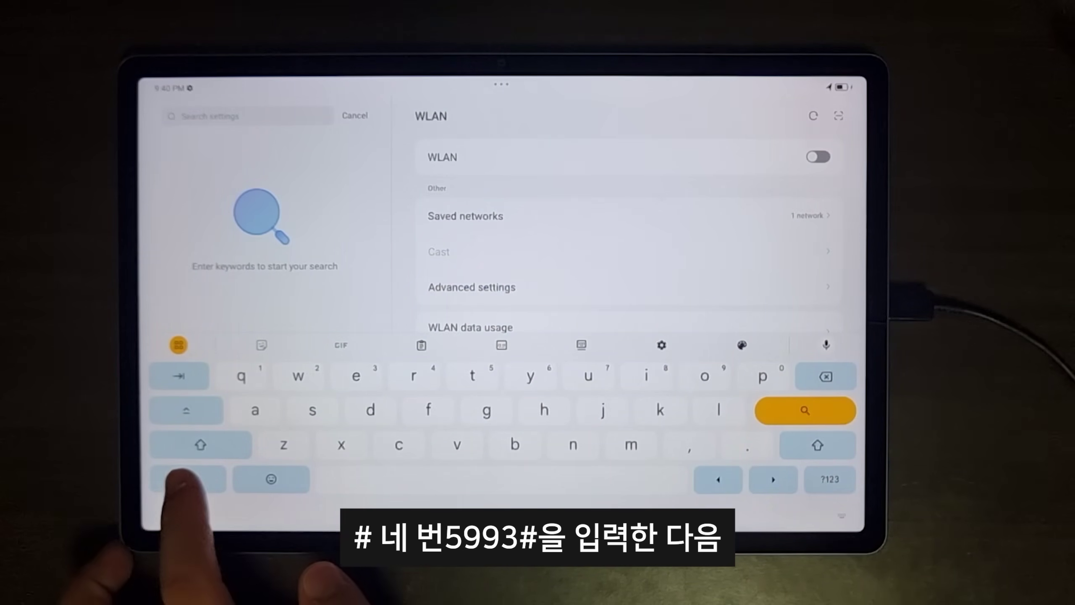
{"action": "left_click", "coordinate": [186, 478]}
{"action": "type", "text": "####5"}
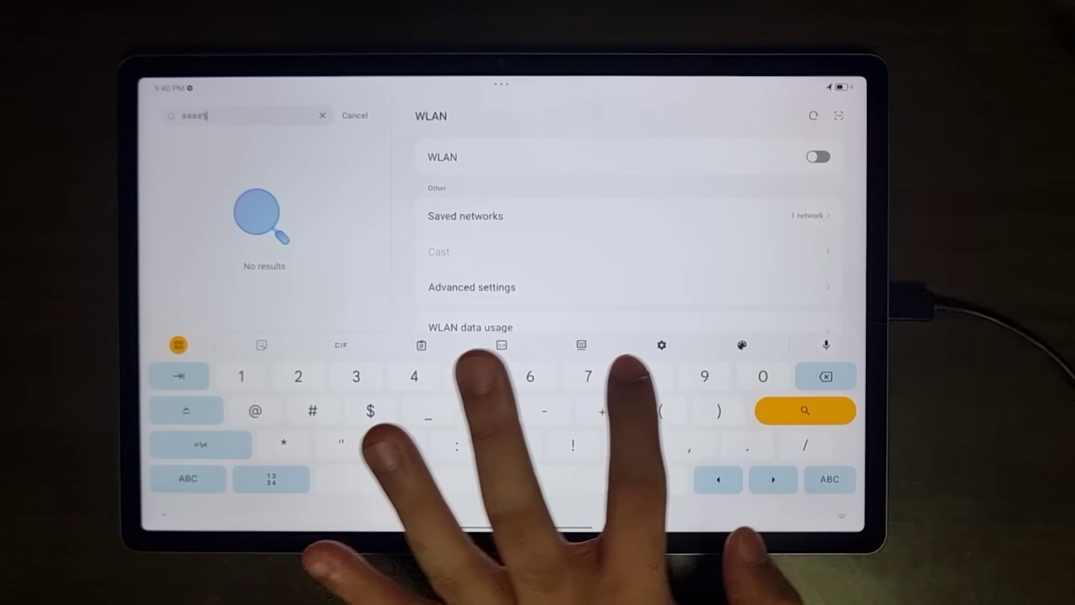
{"action": "type", "text": "993"}
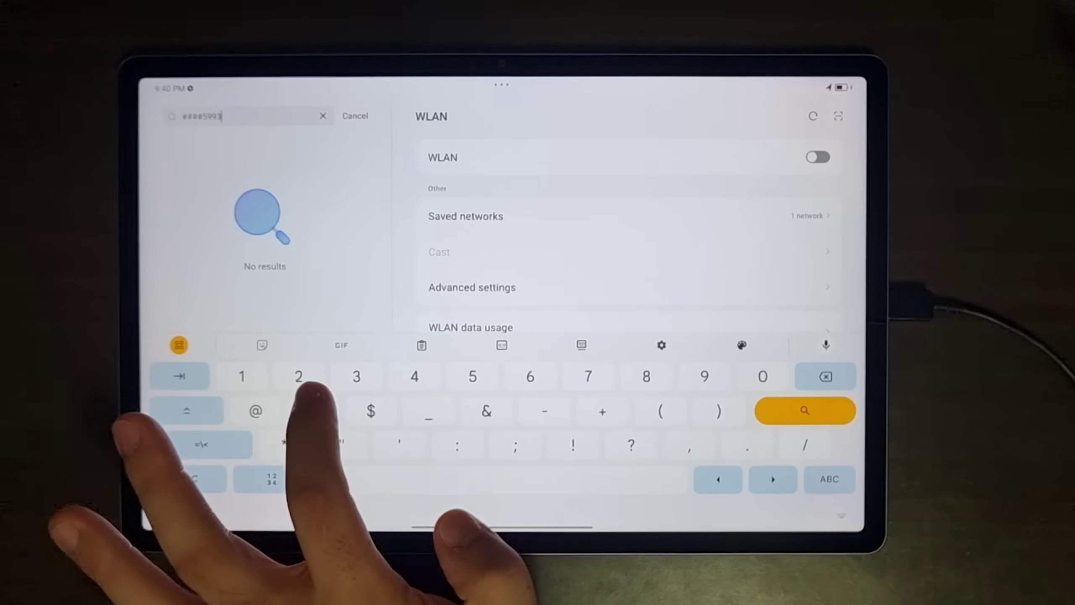
{"action": "type", "text": "#"}
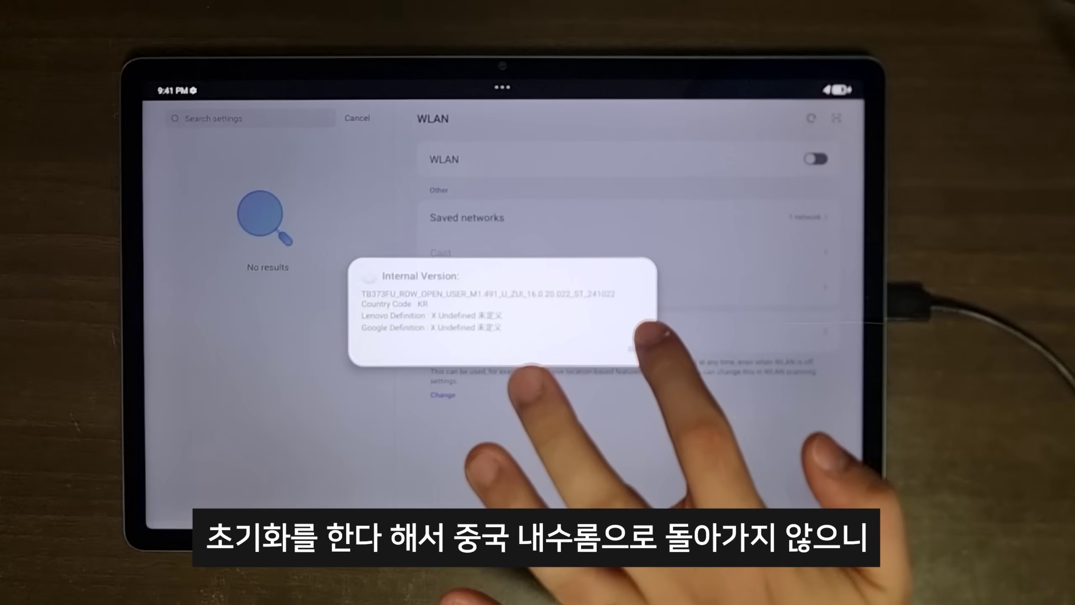
{"action": "left_click", "coordinate": [632, 349]}
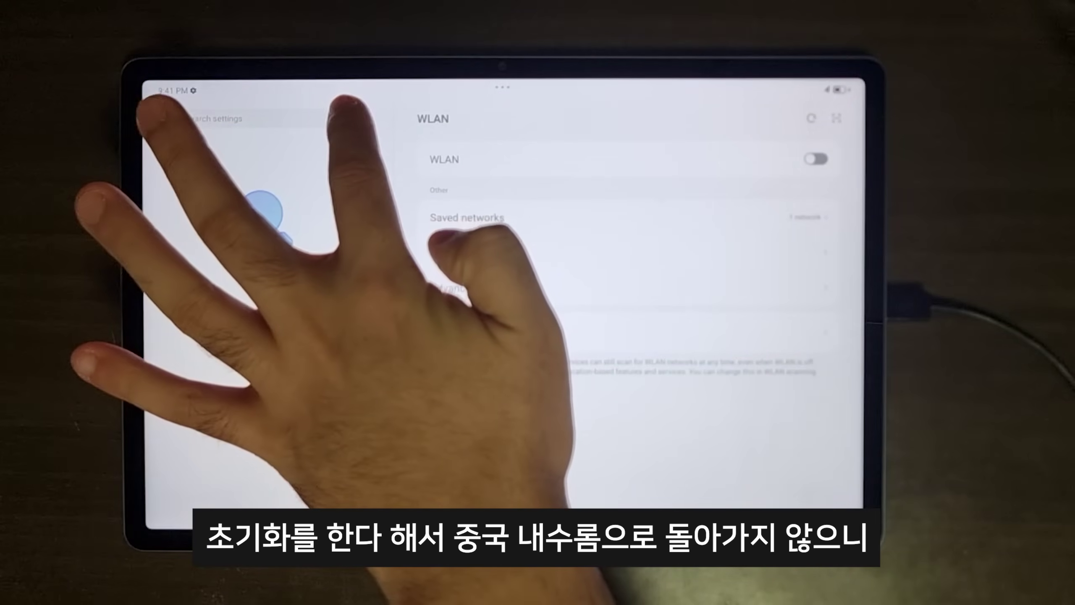
{"action": "left_click", "coordinate": [358, 118]}
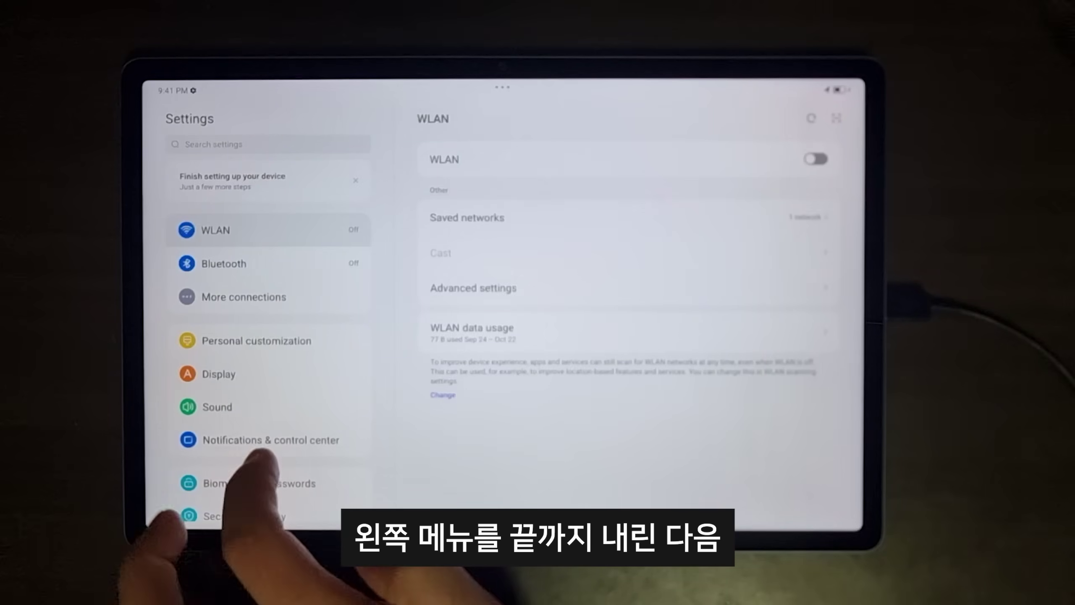
Step: Start a factory reset that erases all data from the reset options in the tablet's General settings
{"action": "scroll", "coordinate": [263, 381], "scroll_direction": "down", "scroll_amount": 3}
{"action": "scroll", "coordinate": [263, 381], "scroll_direction": "down", "scroll_amount": 5}
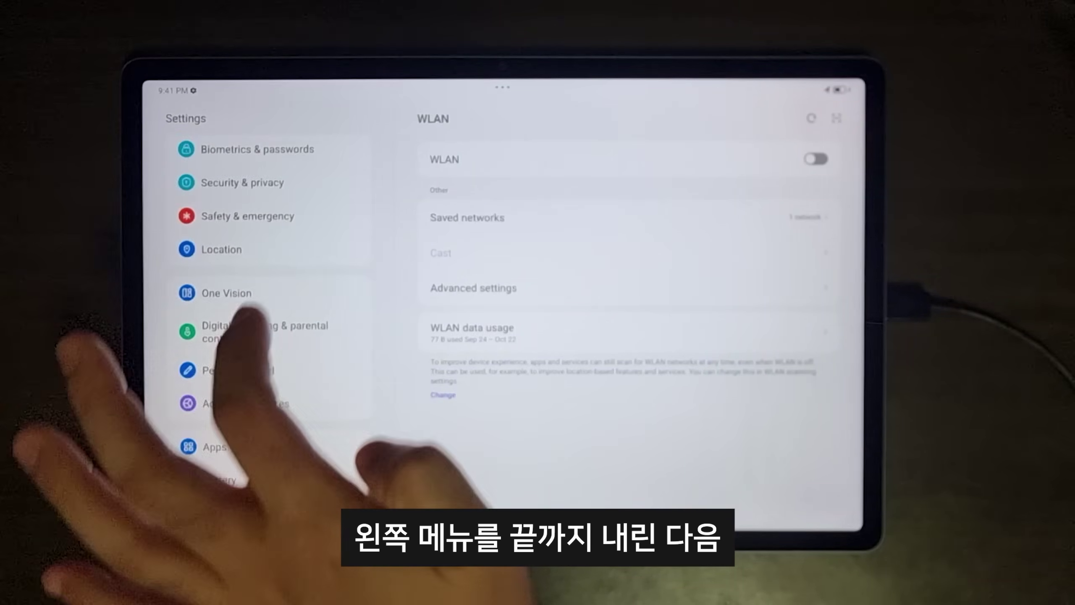
{"action": "scroll", "coordinate": [262, 360], "scroll_direction": "down", "scroll_amount": 3}
{"action": "scroll", "coordinate": [271, 360], "scroll_direction": "down", "scroll_amount": 2}
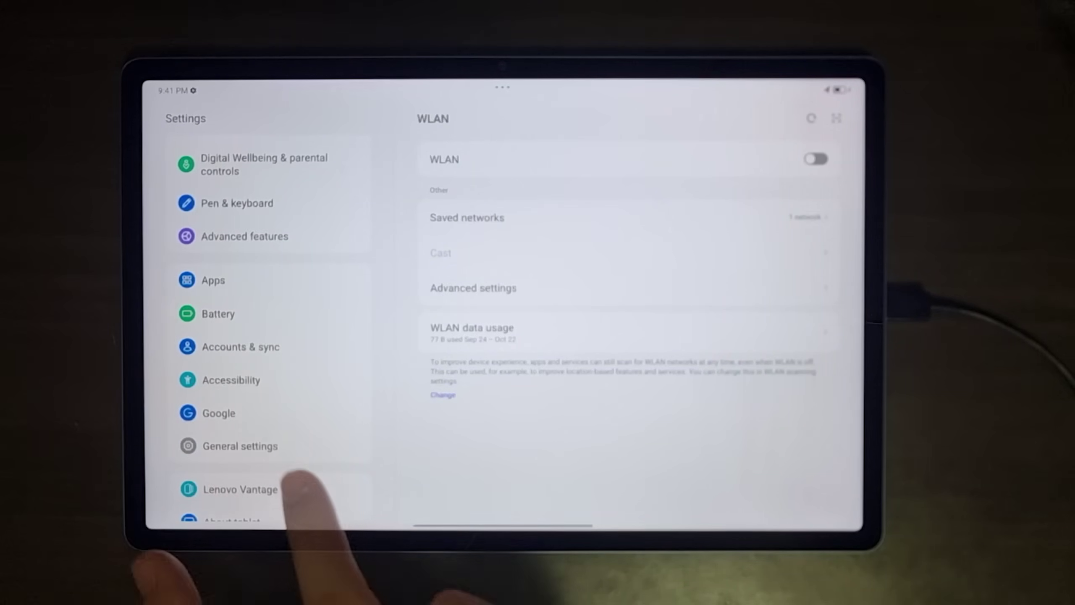
{"action": "left_click", "coordinate": [240, 446]}
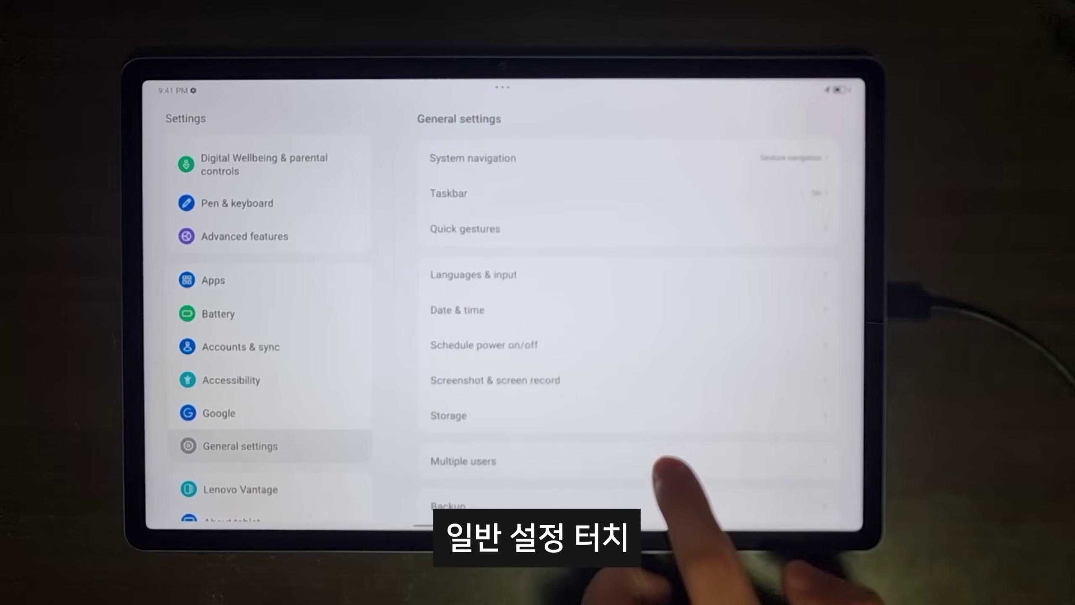
{"action": "scroll", "coordinate": [694, 402], "scroll_direction": "down", "scroll_amount": 2}
{"action": "left_click", "coordinate": [716, 491]}
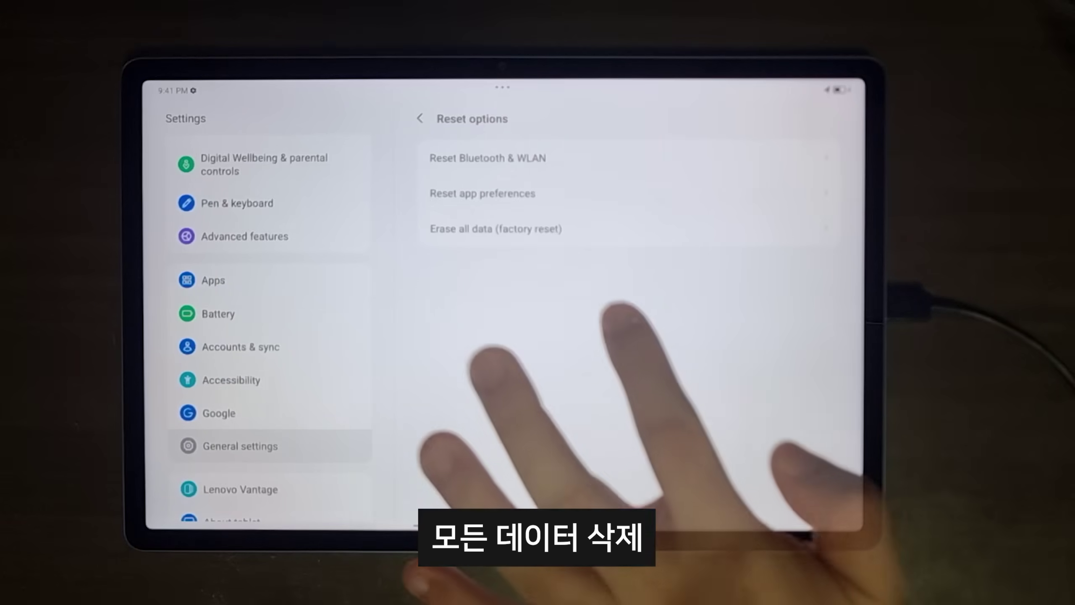
{"action": "left_click", "coordinate": [495, 229]}
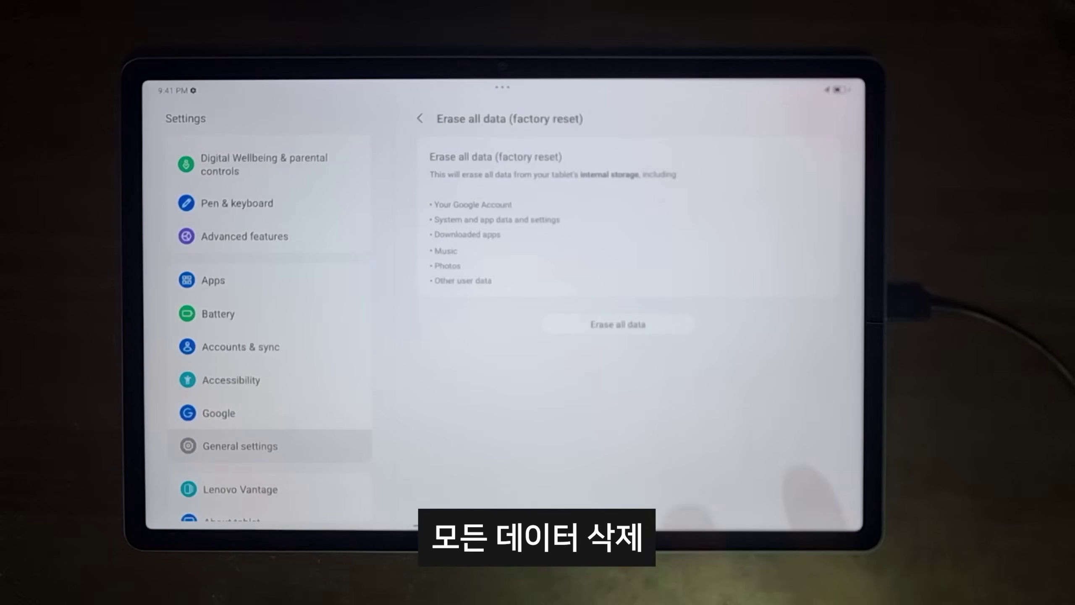
{"action": "left_click", "coordinate": [618, 324]}
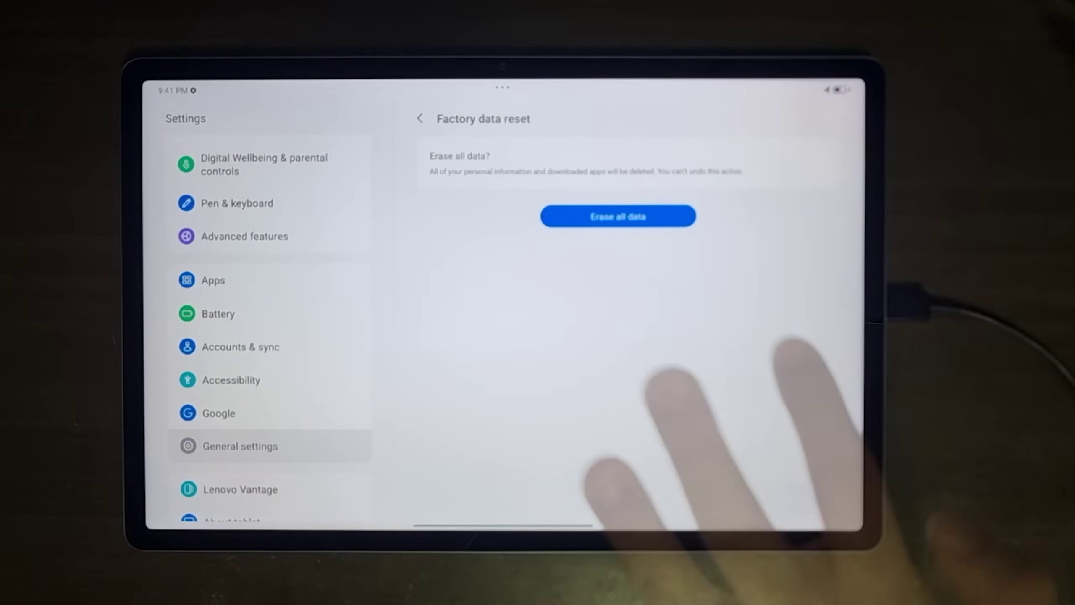